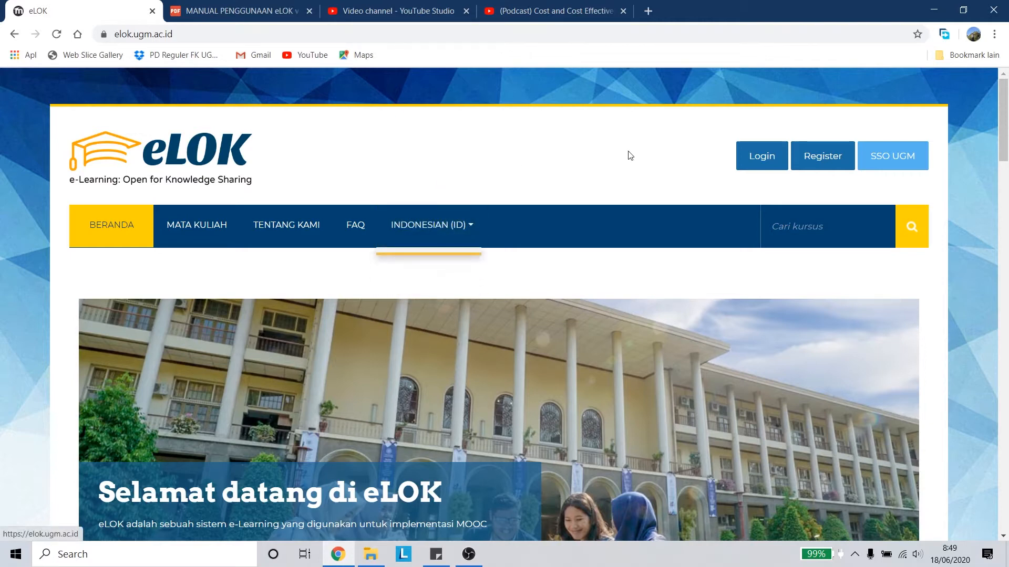
# Log in to the eLOK site with the account username and password.
pyautogui.click(768, 163)
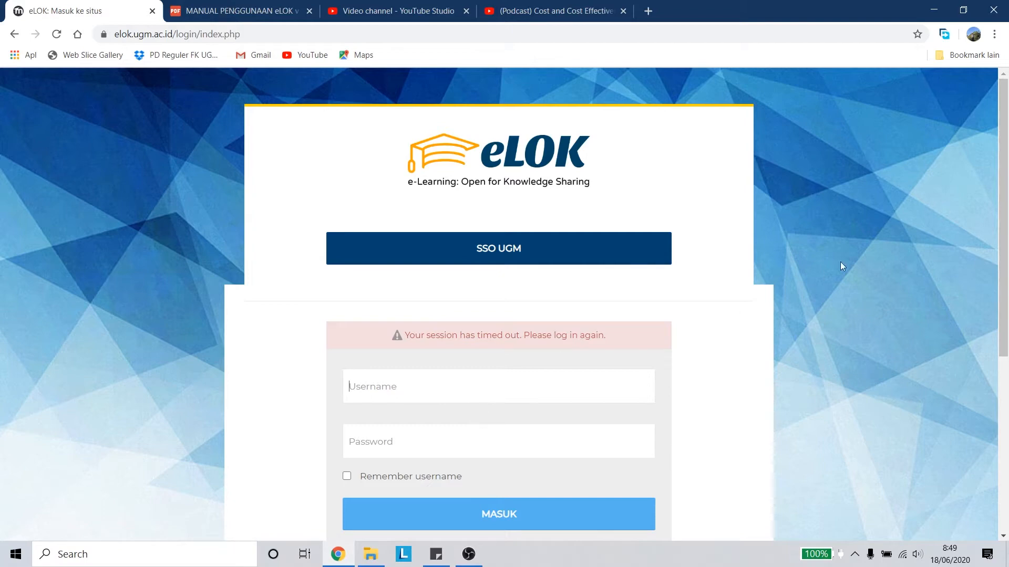
pyautogui.scroll(-3, 481, 353)
pyautogui.click(489, 257)
pyautogui.write('ndikdika•')
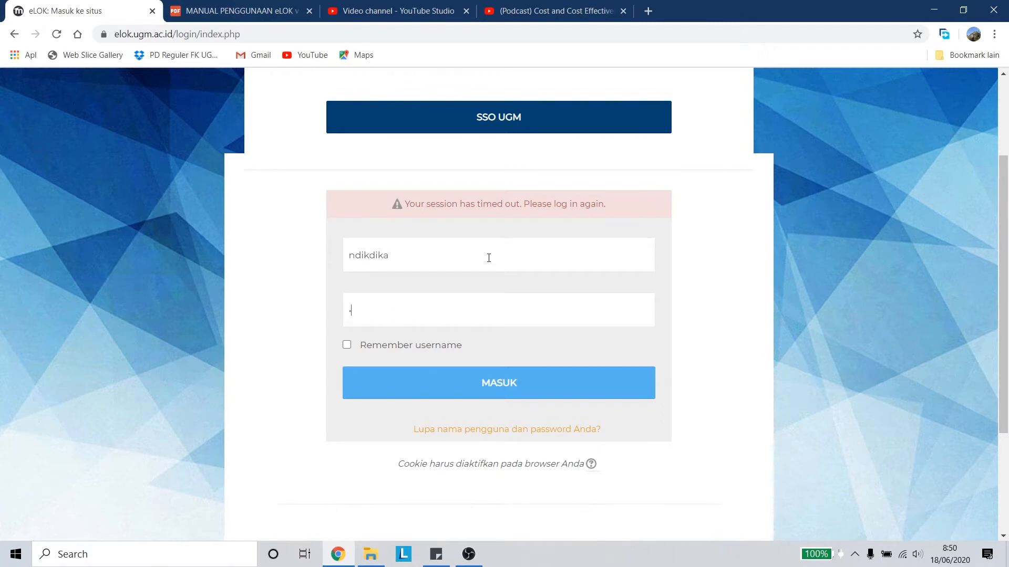
pyautogui.press('capslock')
pyautogui.press('capslock')
pyautogui.write('•••••••••••••')
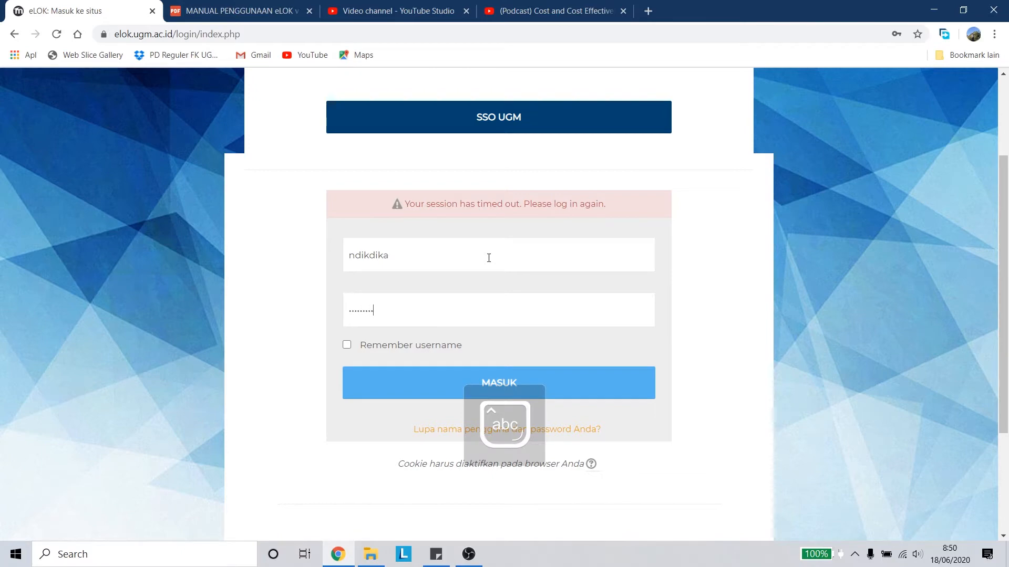
pyautogui.press('Return')
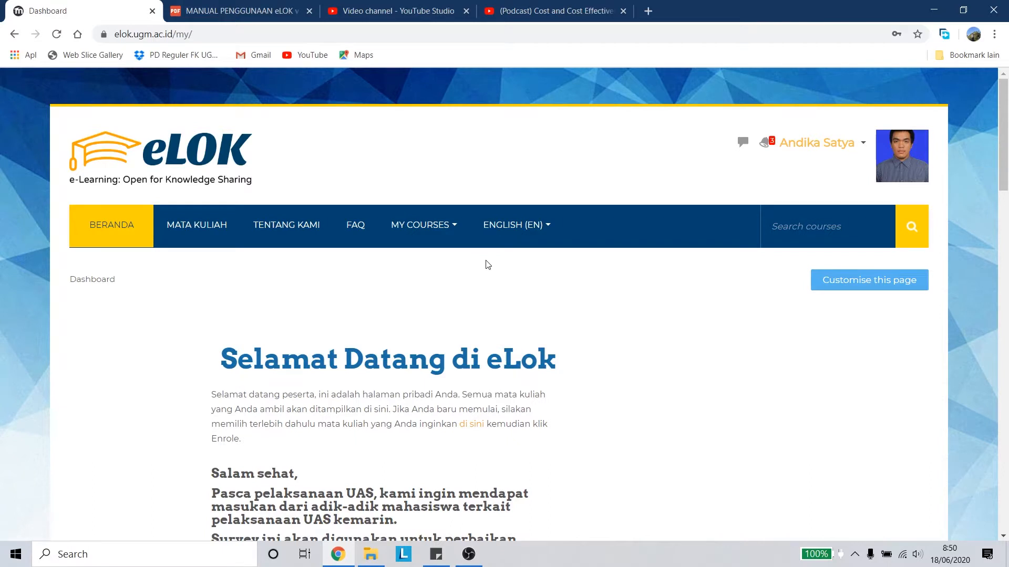
# Open the Pelatihan eLok IKM course and review its introduction, learning objectives, topic composition and teaching staff.
pyautogui.click(402, 231)
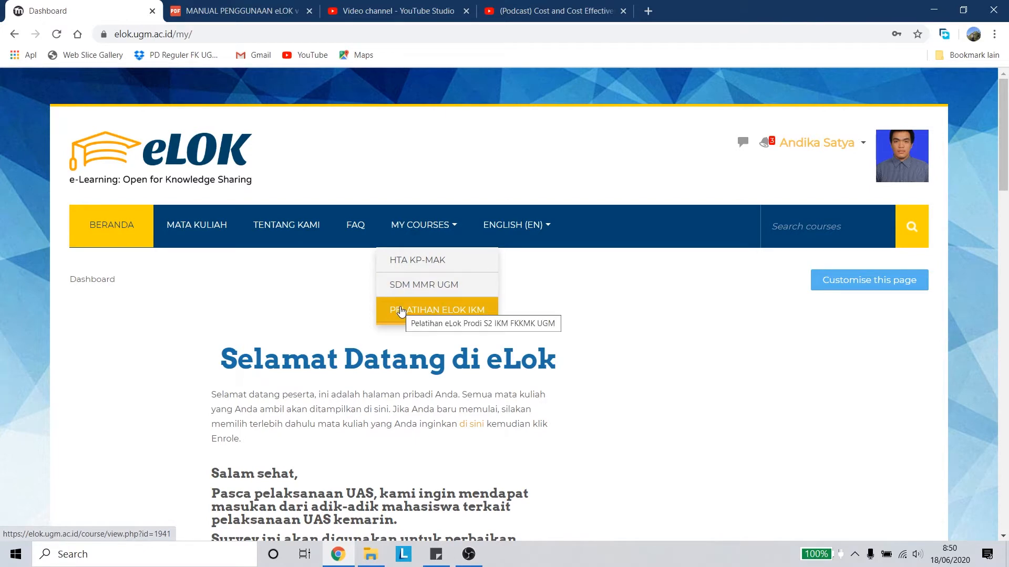
pyautogui.click(401, 310)
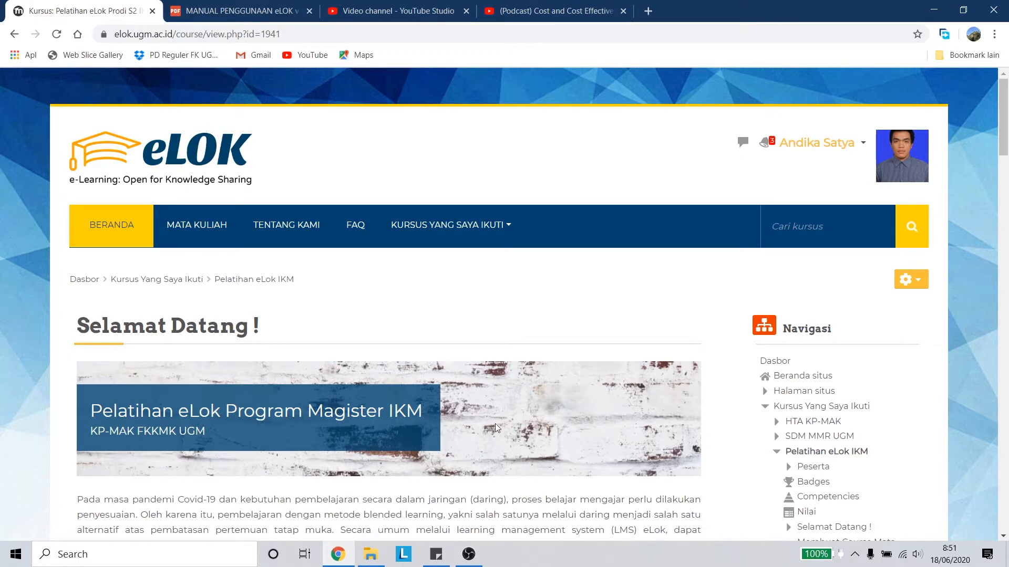
pyautogui.scroll(-2, 135, 401)
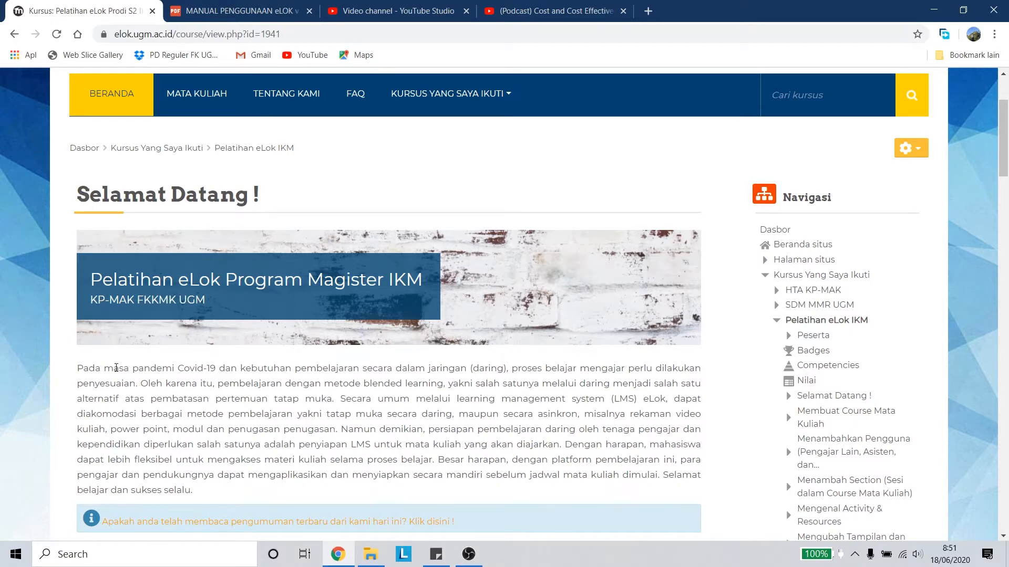
pyautogui.scroll(-3, 84, 410)
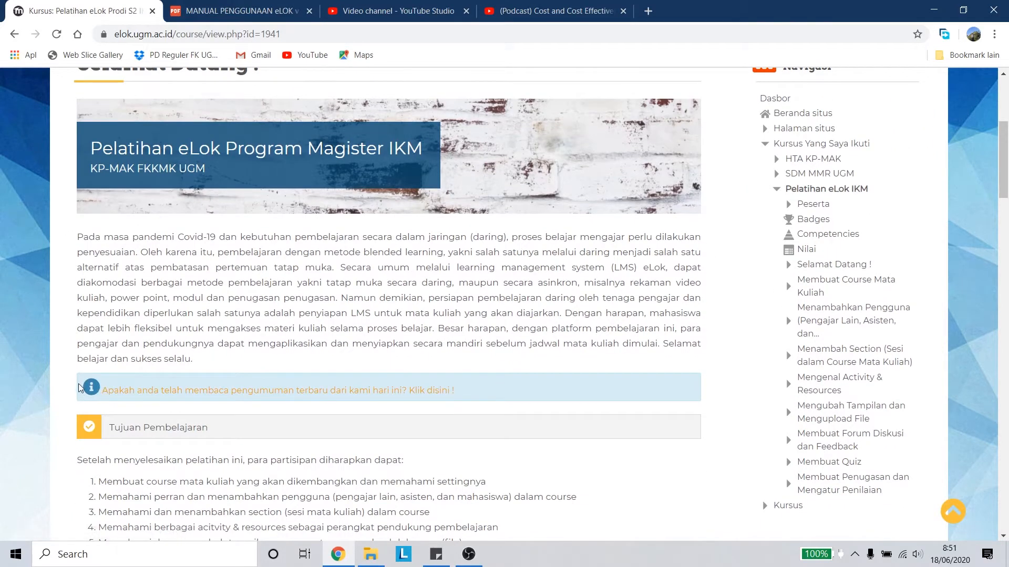
pyautogui.scroll(-3, 12, 459)
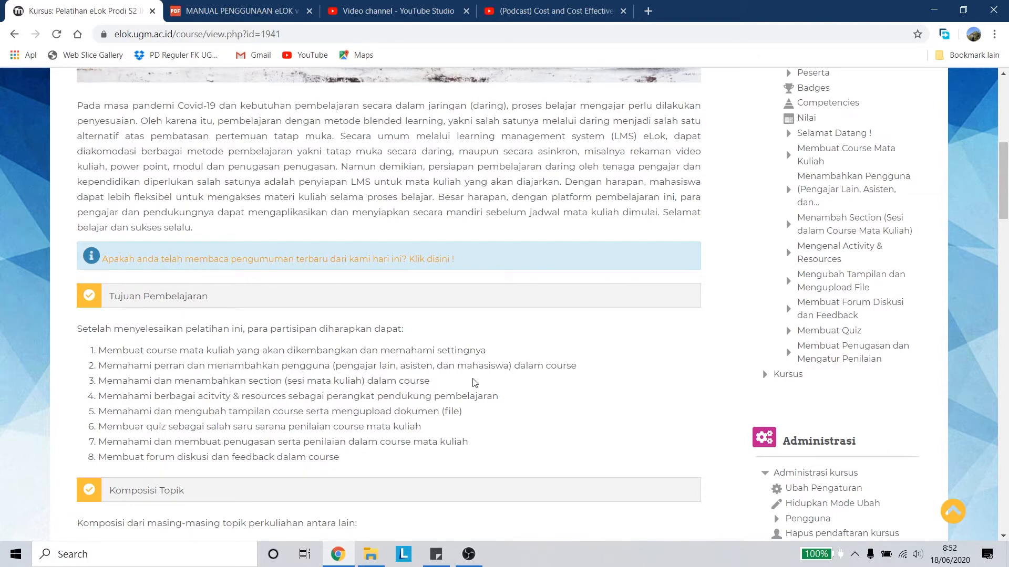
pyautogui.scroll(-6, 371, 347)
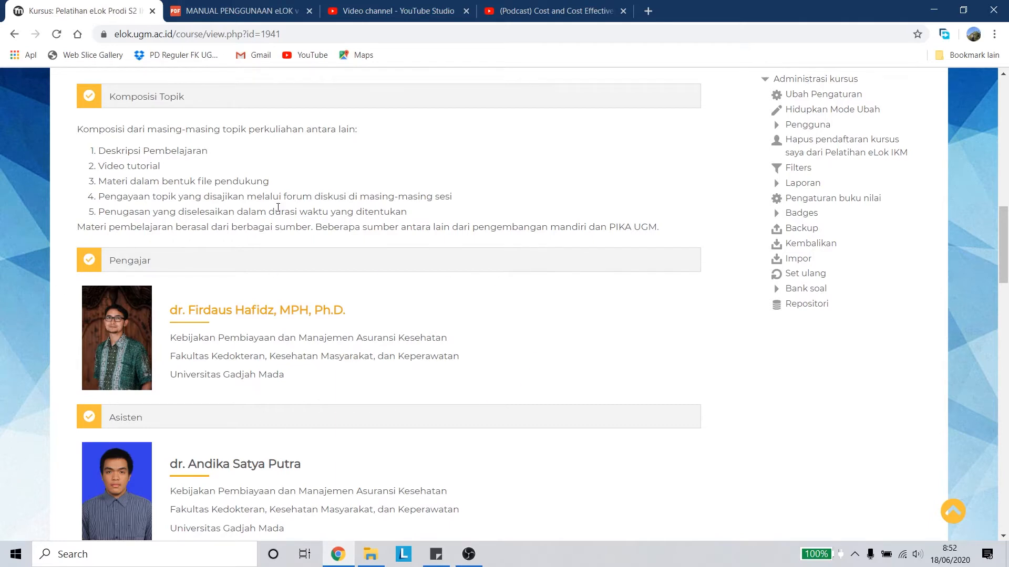
pyautogui.scroll(-7, 544, 302)
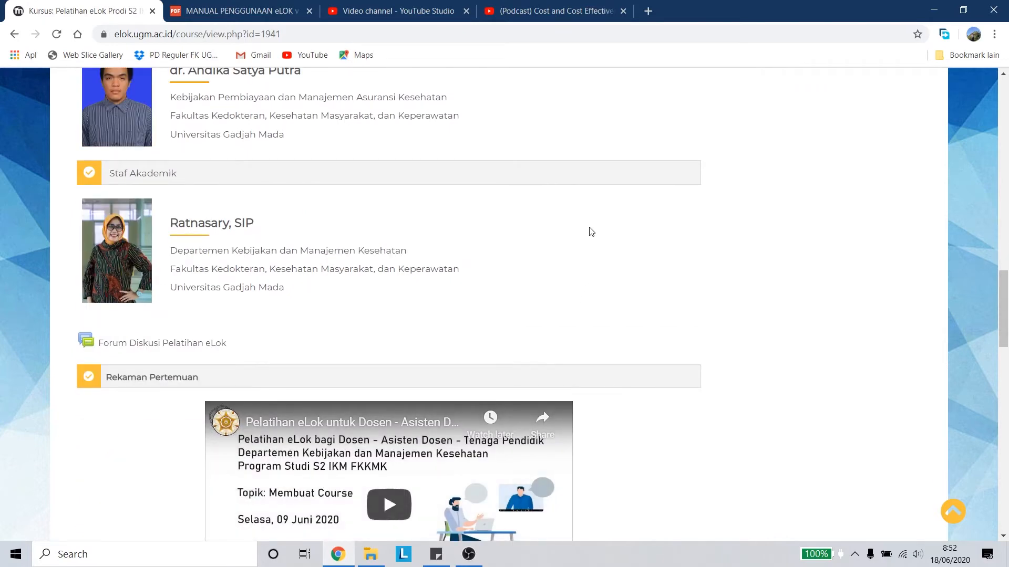
# Turn on editing mode for the Pelatihan eLok IKM course and look over its welcome section.
pyautogui.scroll(1, 591, 231)
pyautogui.scroll(10, 591, 231)
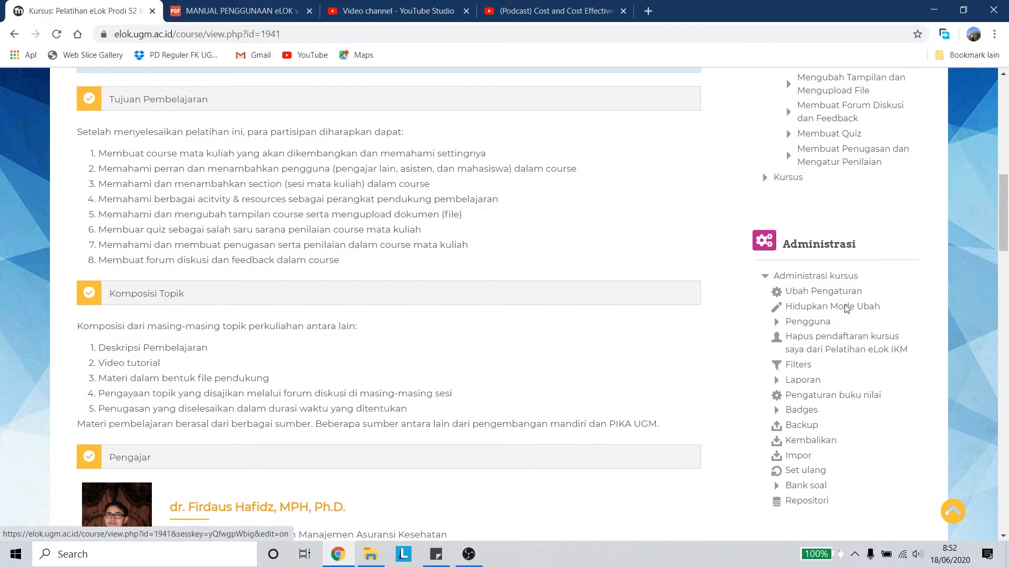
pyautogui.click(845, 308)
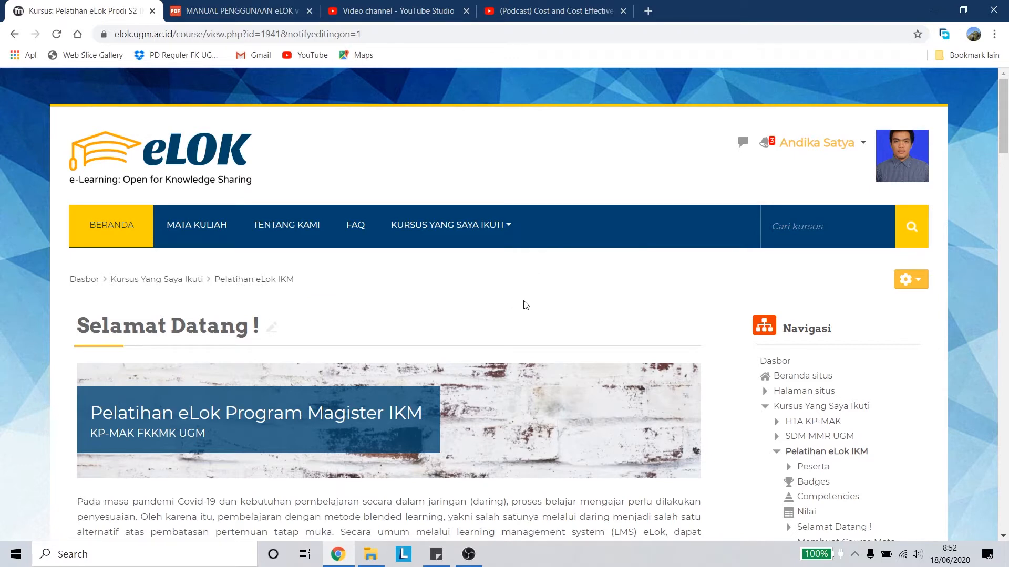
pyautogui.scroll(-5, 525, 304)
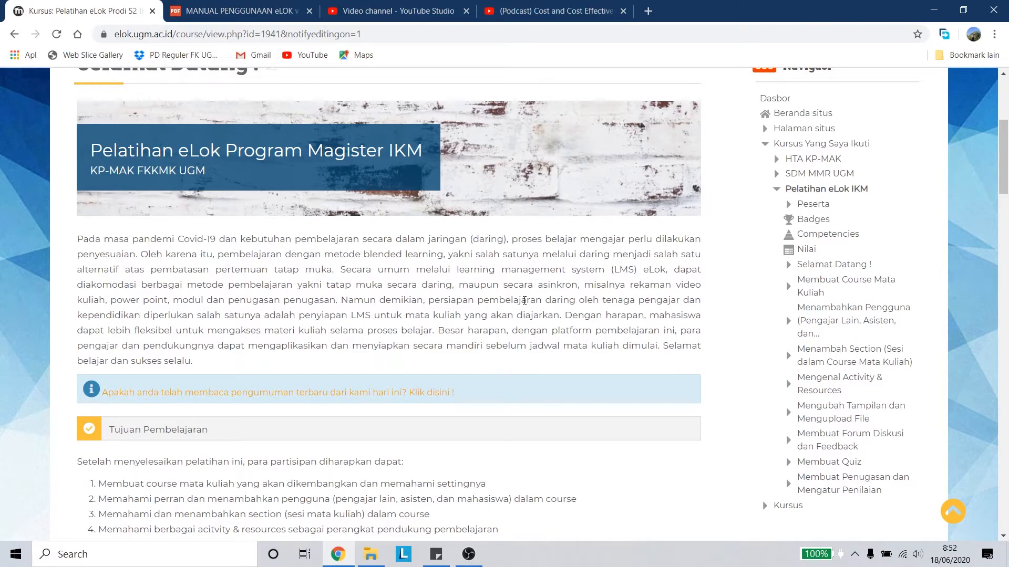
pyautogui.scroll(-6, 524, 295)
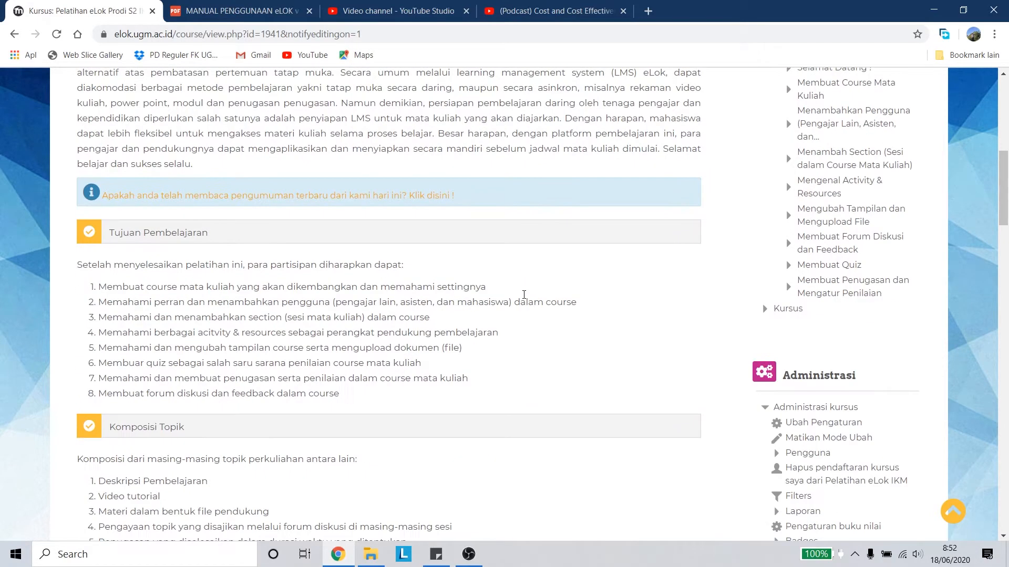
pyautogui.scroll(11, 523, 298)
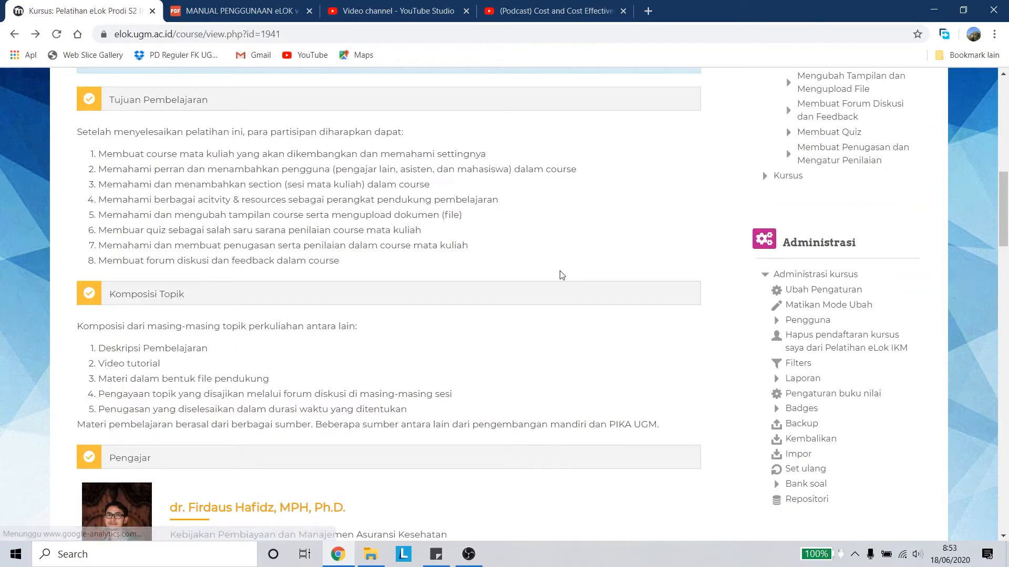
pyautogui.scroll(9, 563, 275)
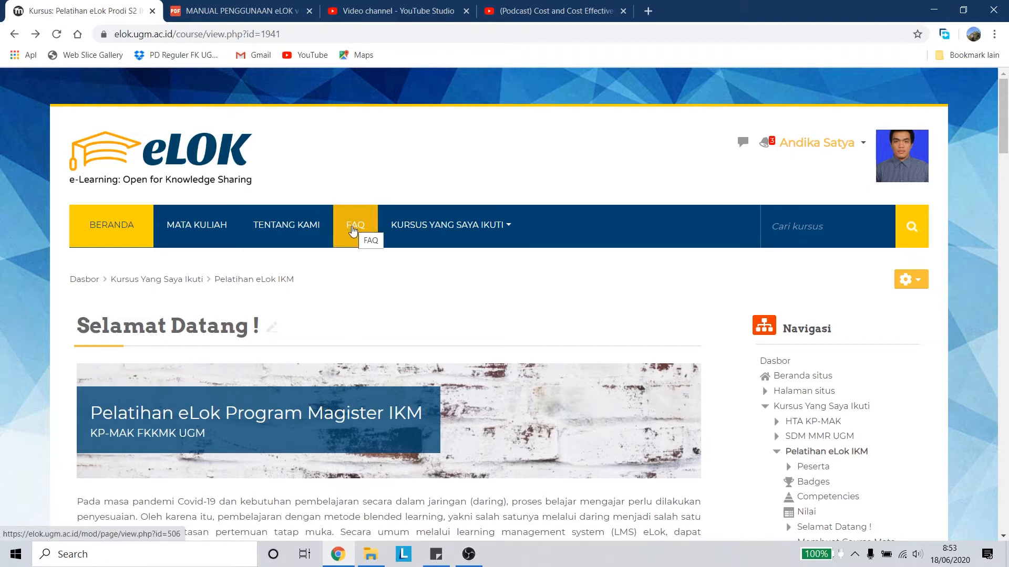
# Open the site's FAQ page and examine the eLOK manual's section on beautifying a course with HTML, including the course title banner code.
pyautogui.click(353, 232)
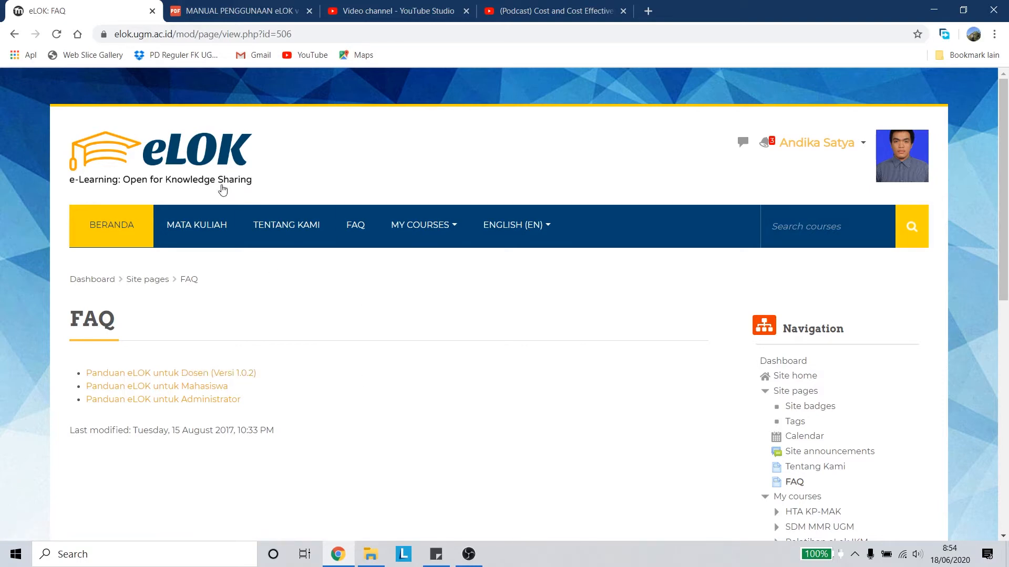
pyautogui.click(226, 9)
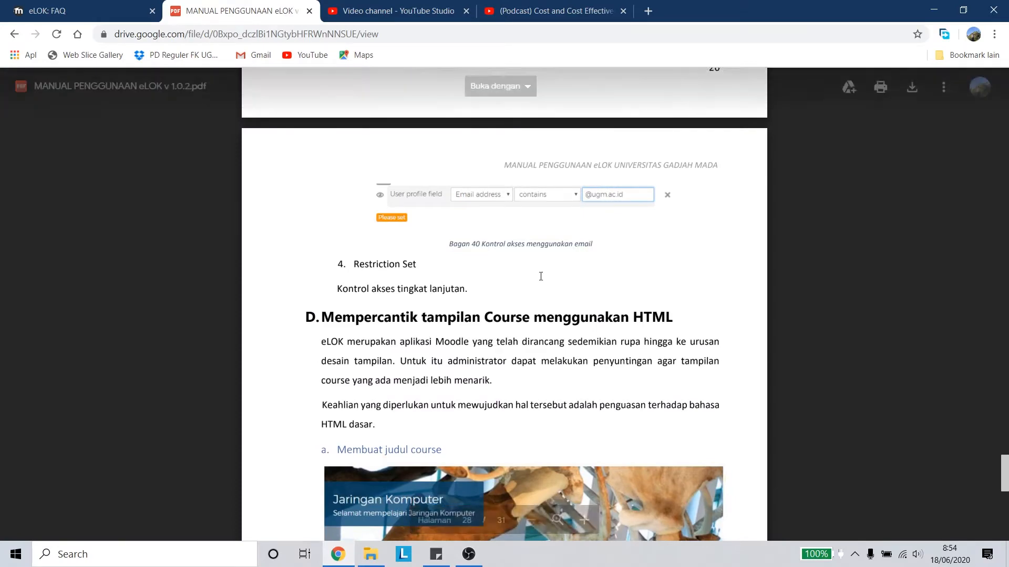
pyautogui.scroll(-3, 683, 273)
pyautogui.scroll(-3, 637, 240)
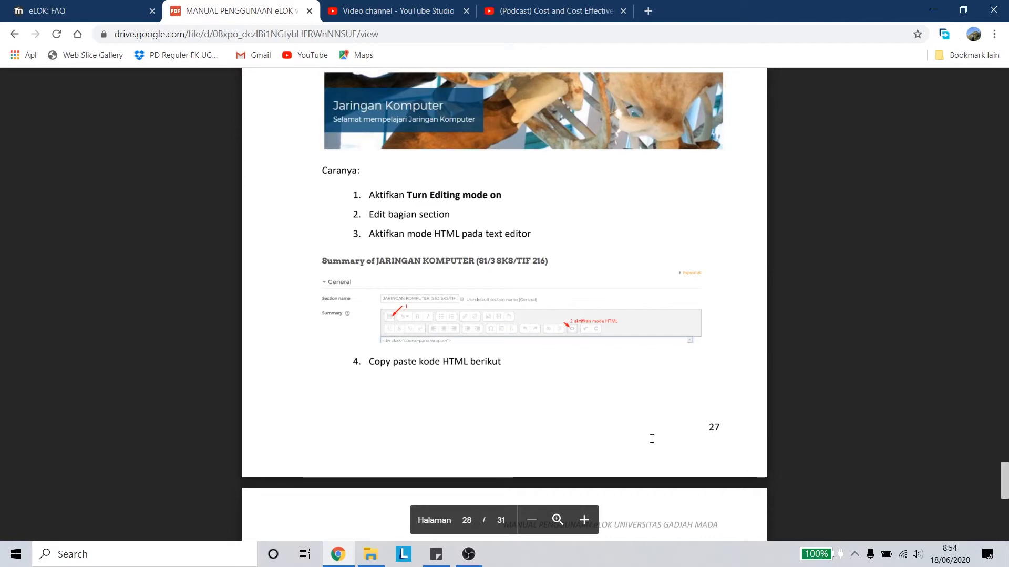
pyautogui.scroll(2, 620, 428)
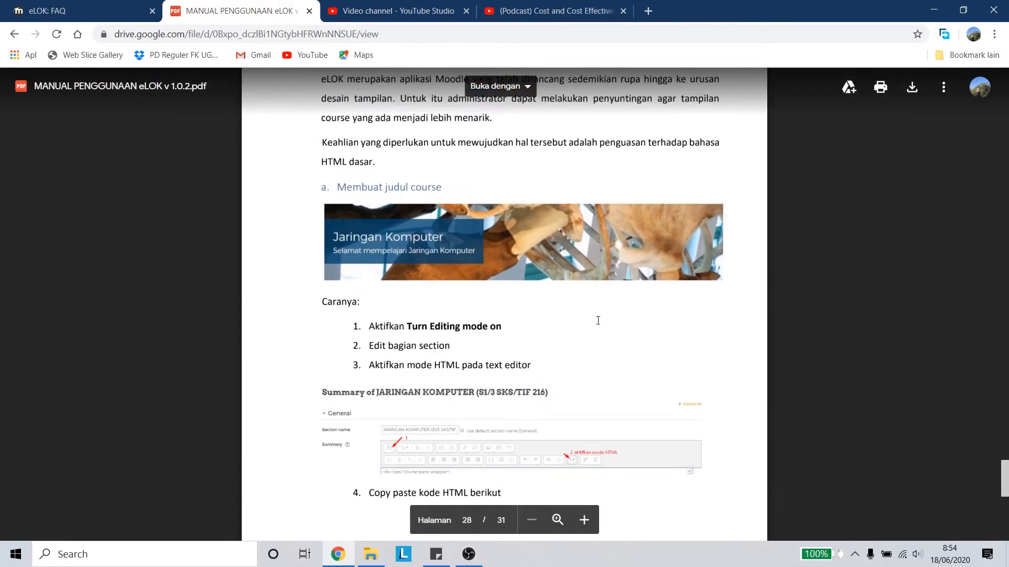
pyautogui.scroll(2, 607, 266)
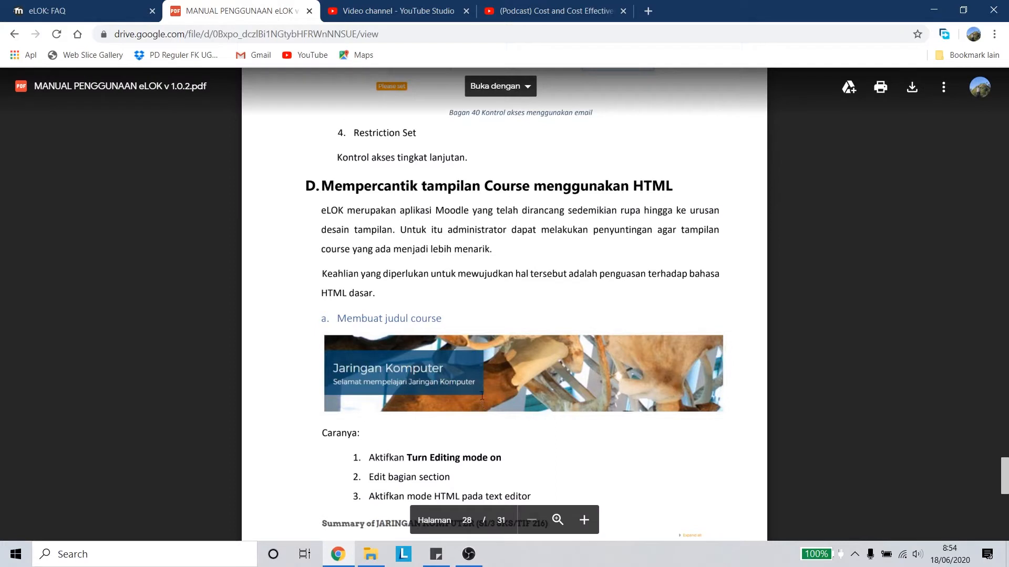
pyautogui.scroll(-2, 541, 407)
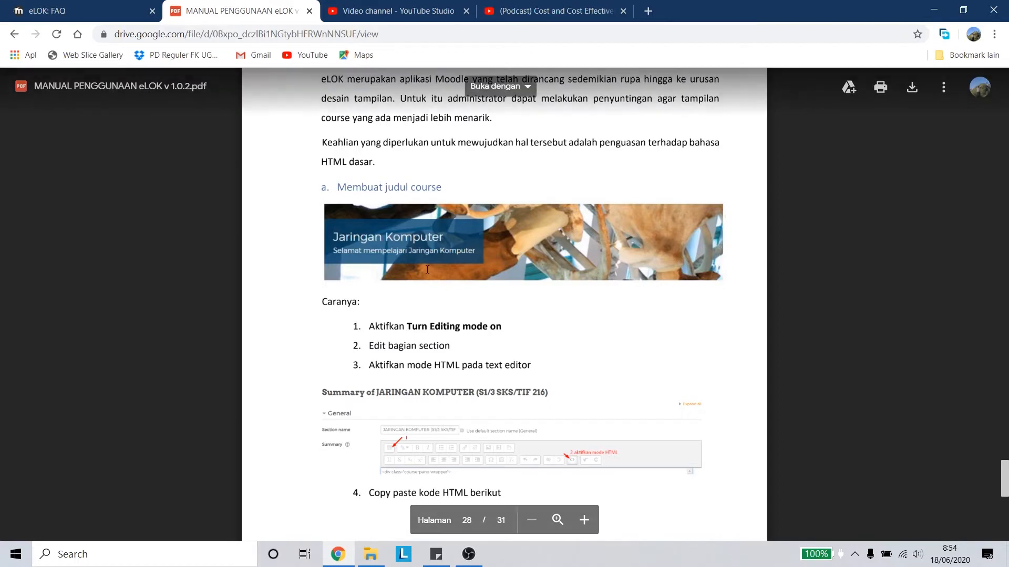
pyautogui.scroll(-6, 568, 294)
pyautogui.scroll(-2, 564, 284)
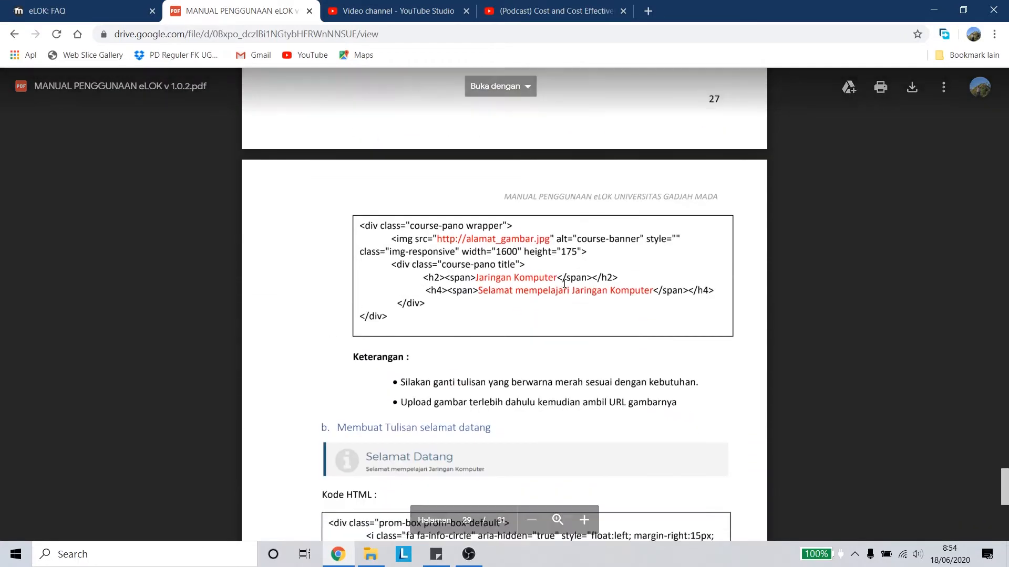
# Return to the Pelatihan eLok IKM course page and review the layout of its welcome section from banner to academic staff.
pyautogui.click(79, 10)
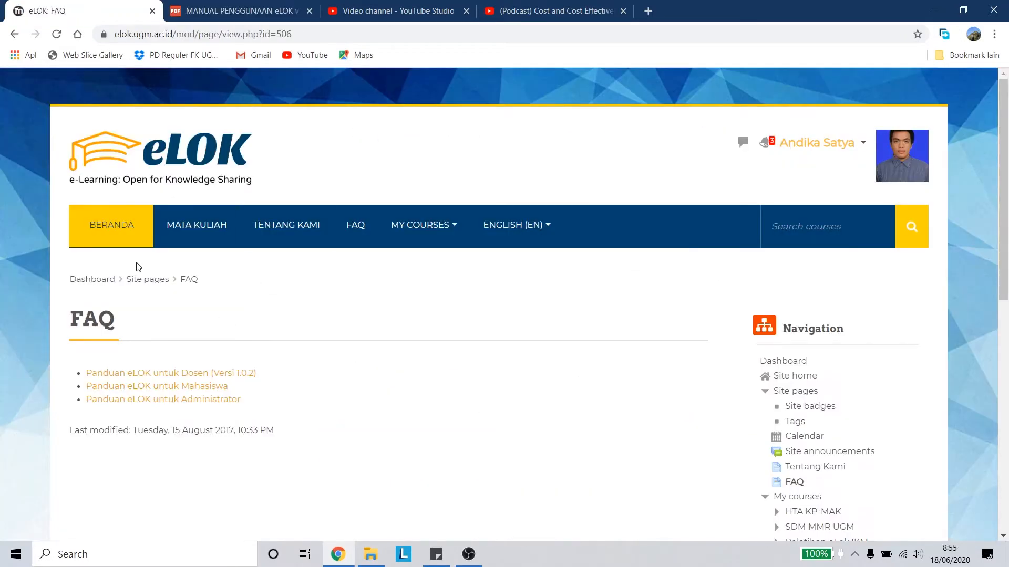
pyautogui.click(15, 33)
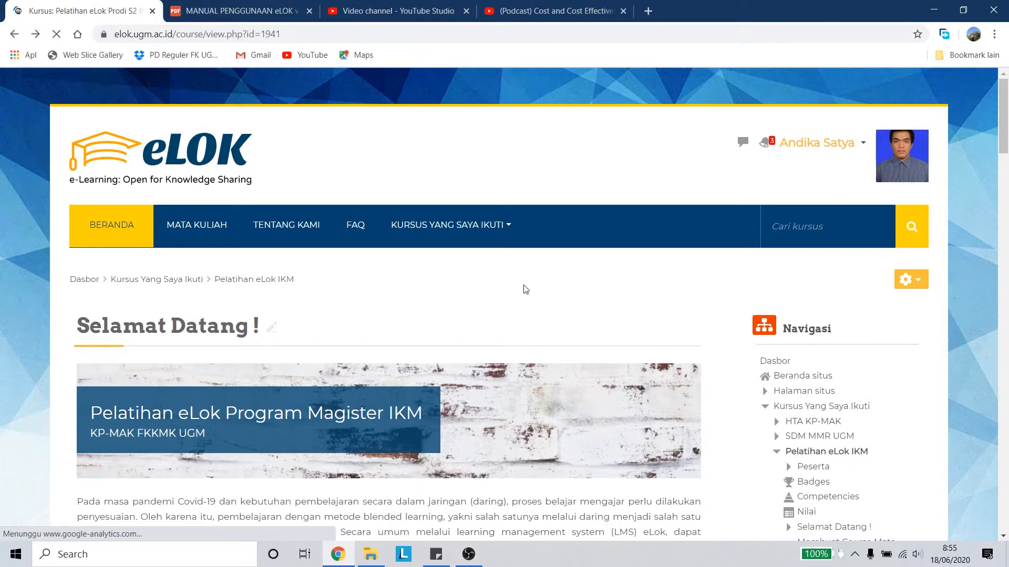
pyautogui.scroll(-3, 525, 289)
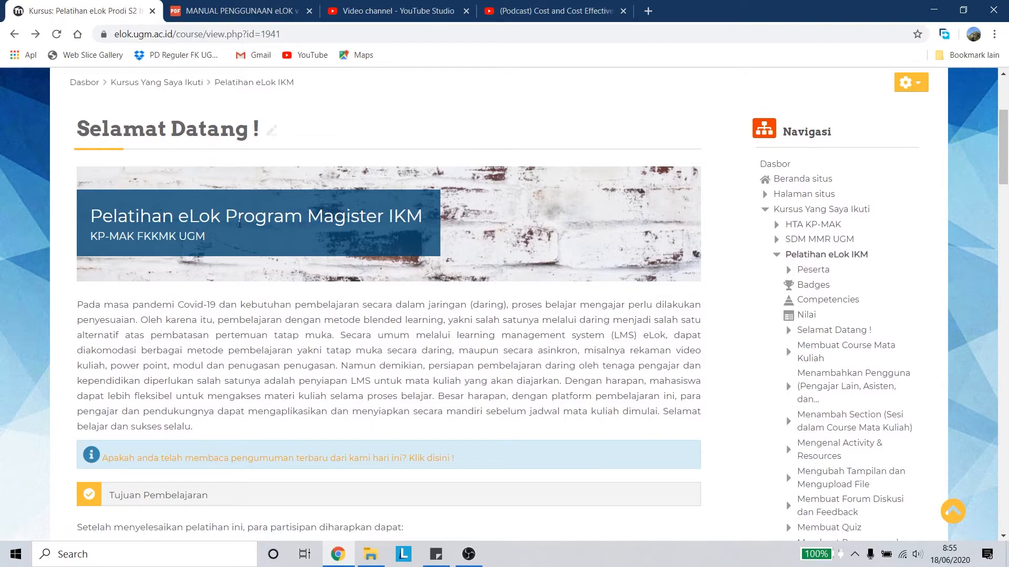
pyautogui.scroll(-15, 227, 234)
pyautogui.scroll(-3, 317, 303)
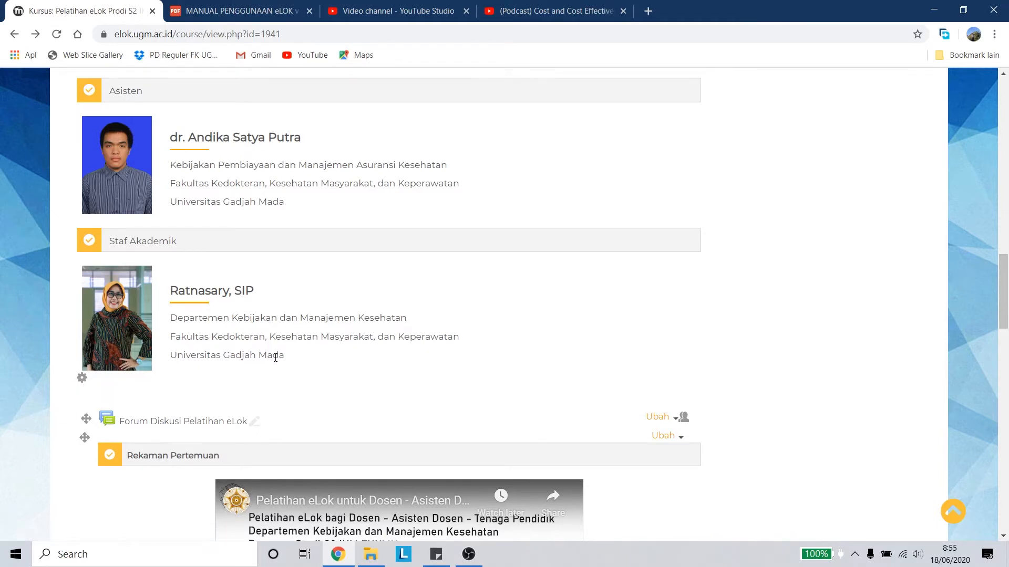
pyautogui.scroll(20, 268, 373)
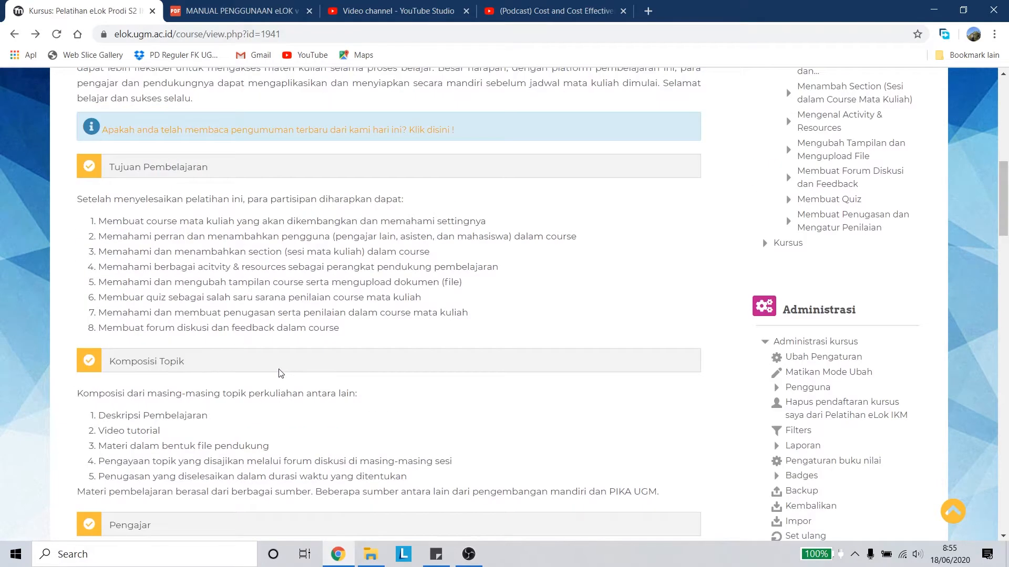
pyautogui.scroll(2, 279, 373)
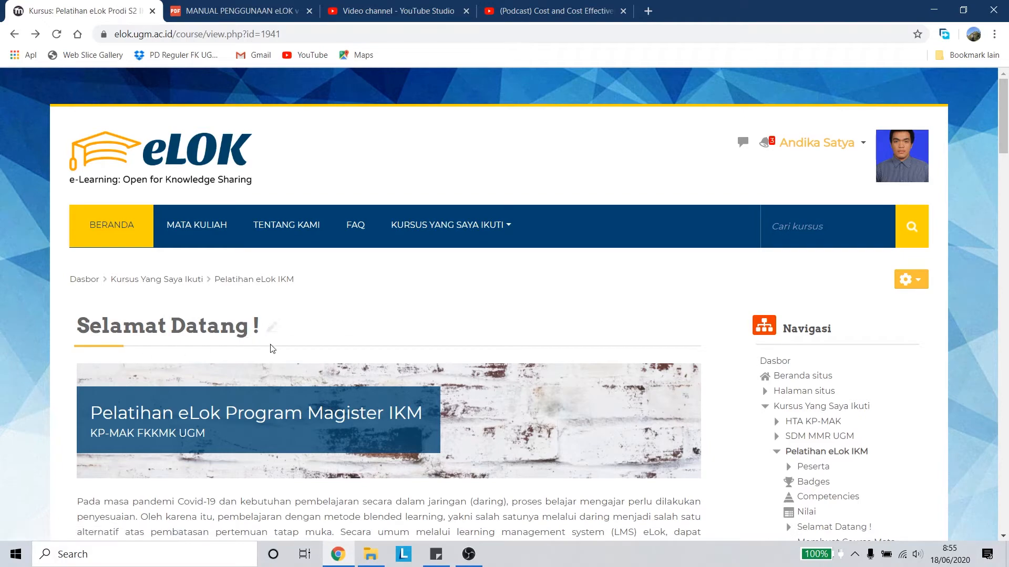
# Expand the "Membuat Course Mata Kuliah" section below the meeting recording.
pyautogui.scroll(-2, 268, 300)
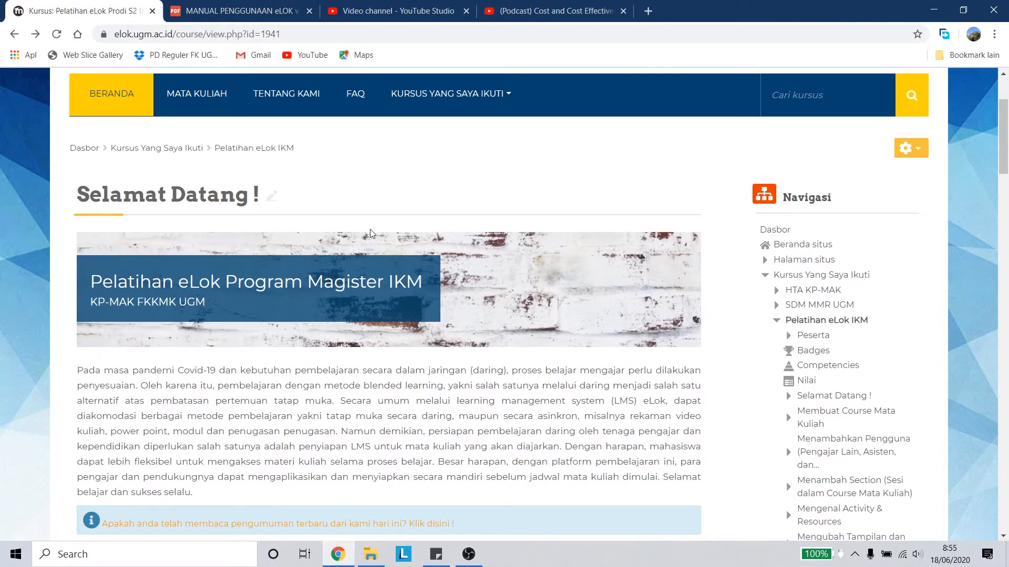
pyautogui.scroll(-15, 228, 286)
pyautogui.scroll(-1, 156, 372)
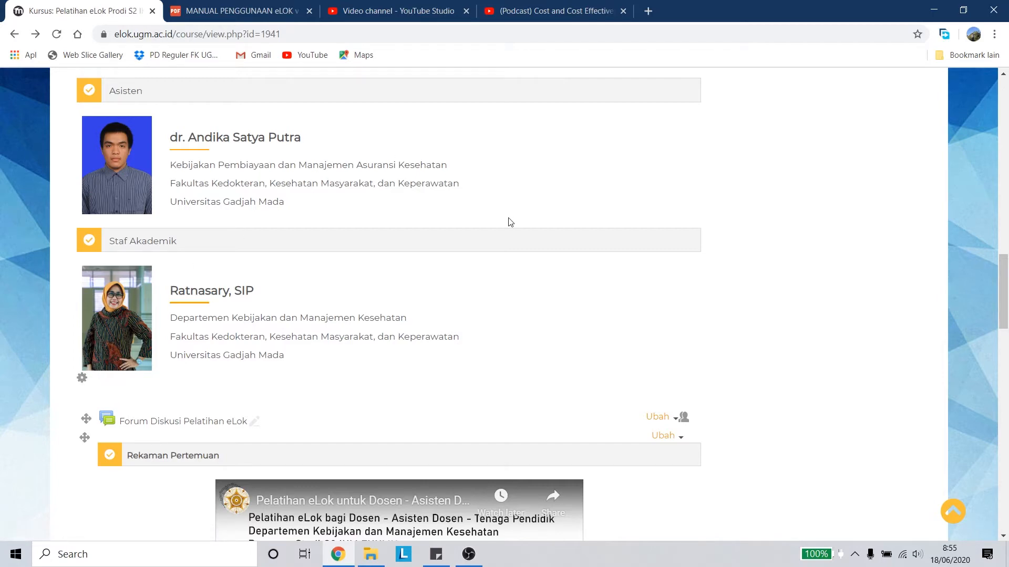
pyautogui.scroll(-4, 510, 220)
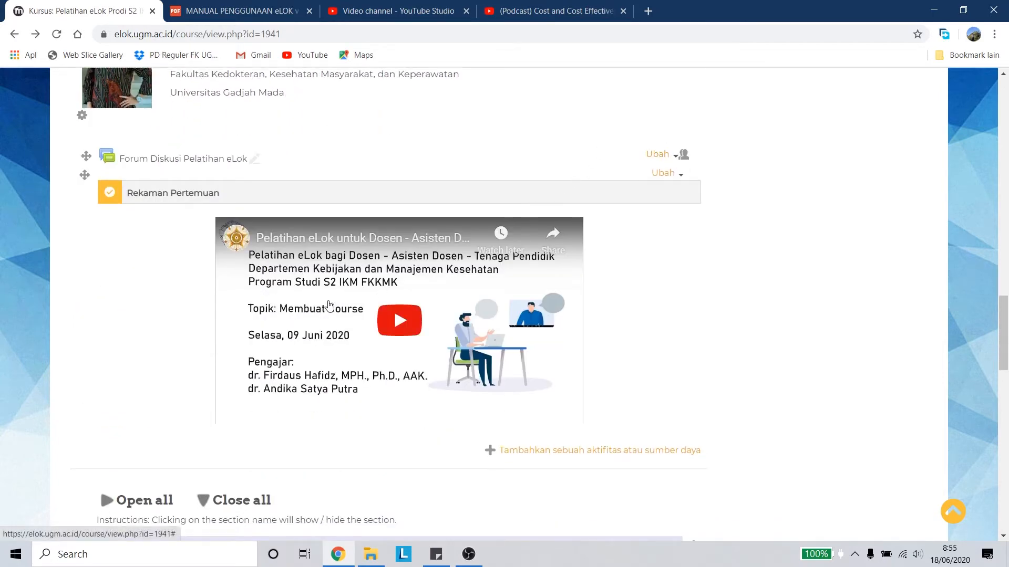
pyautogui.scroll(-3, 380, 289)
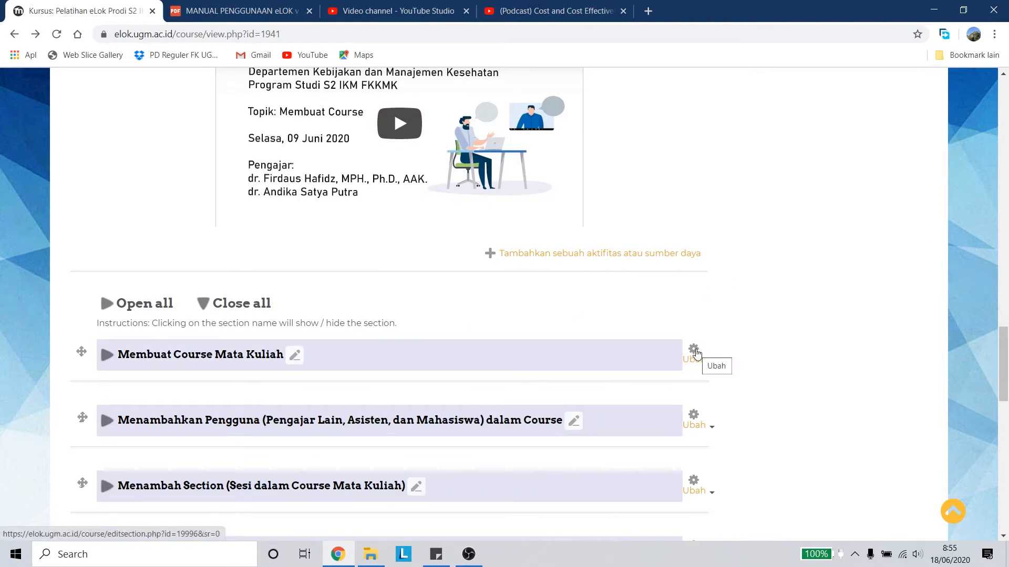
pyautogui.click(126, 354)
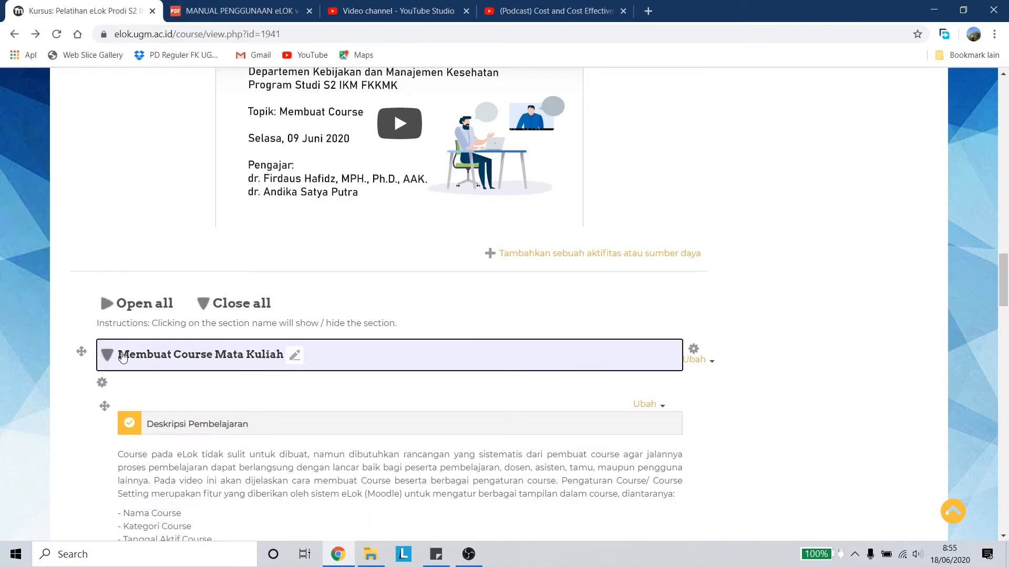
# Collapse the "Membuat Course Mata Kuliah" section and open the "Selamat Datang !" welcome section for editing.
pyautogui.scroll(-2, 605, 169)
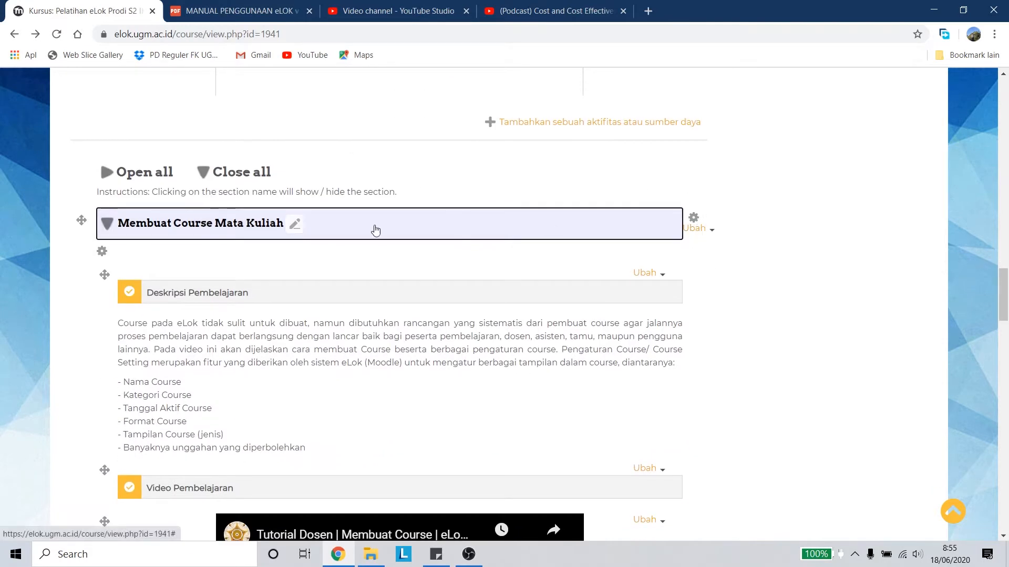
pyautogui.click(106, 226)
pyautogui.scroll(20, 556, 196)
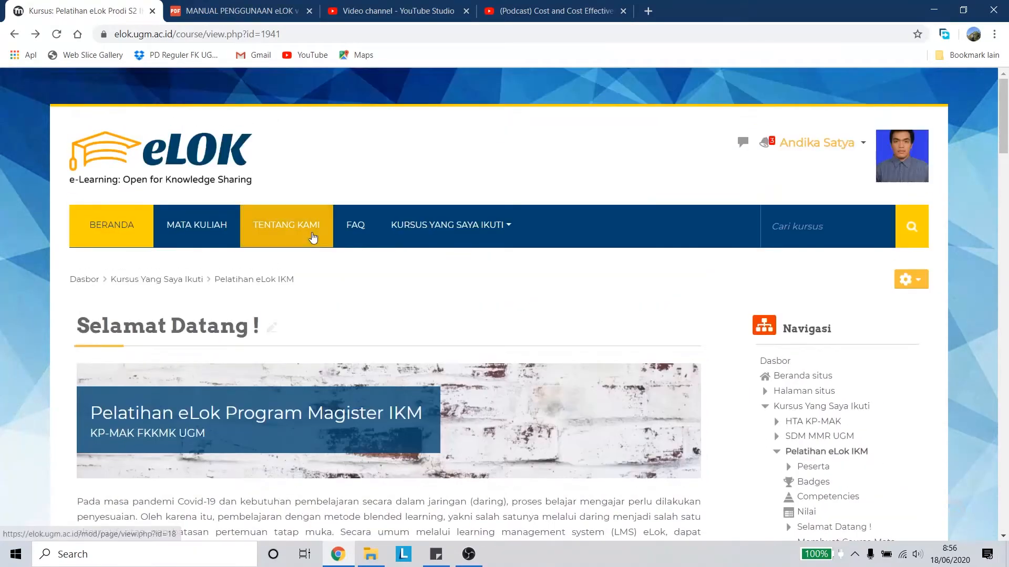
pyautogui.scroll(-6, 343, 305)
pyautogui.scroll(-5, 360, 217)
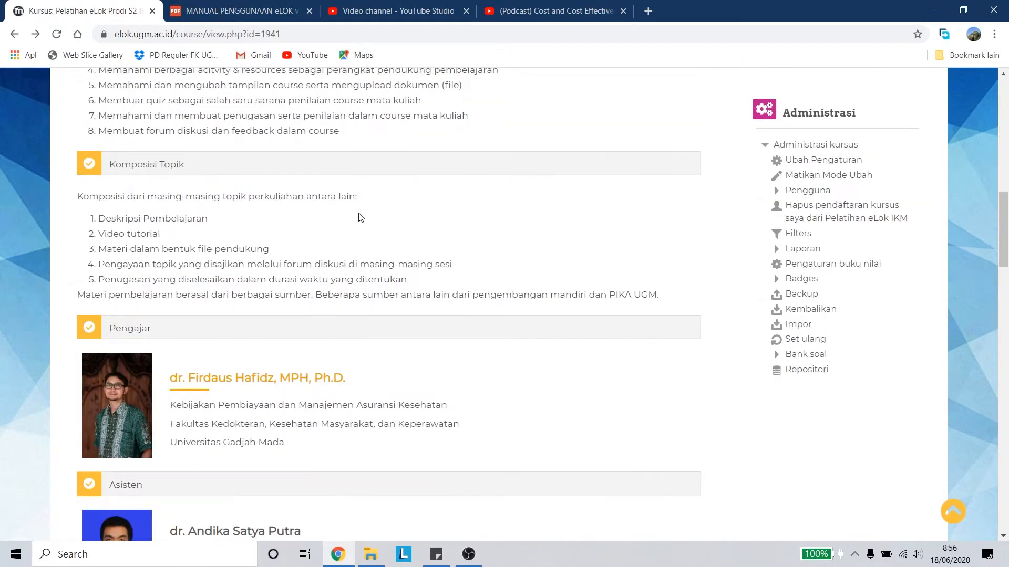
pyautogui.scroll(-6, 354, 308)
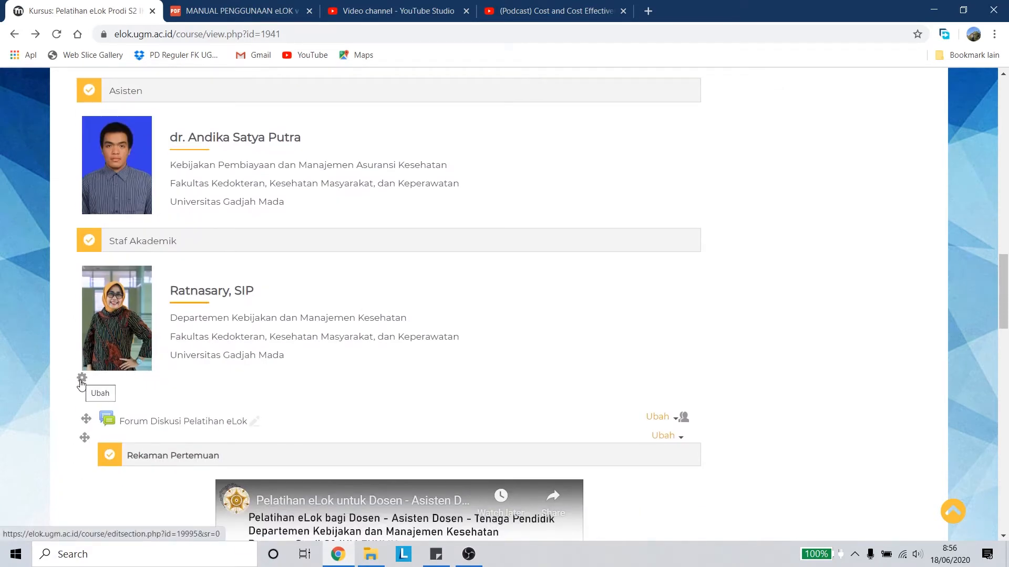
pyautogui.click(81, 380)
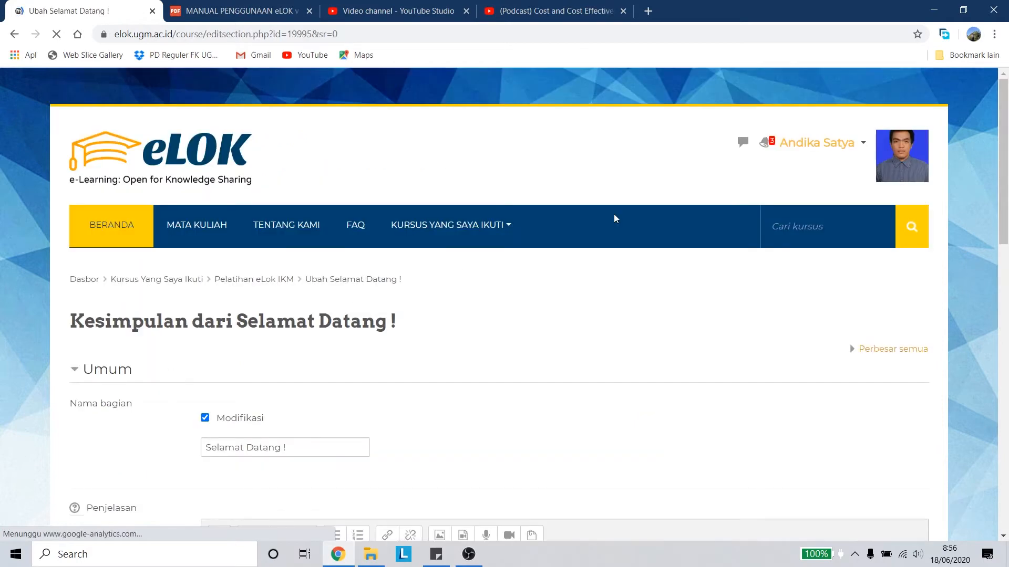
pyautogui.scroll(-4, 515, 262)
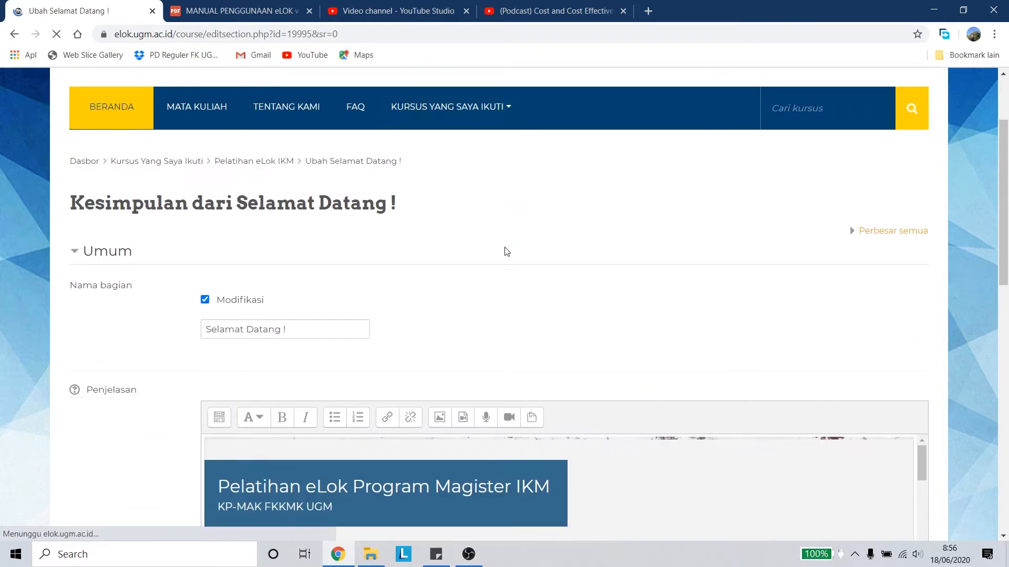
pyautogui.scroll(-3, 133, 386)
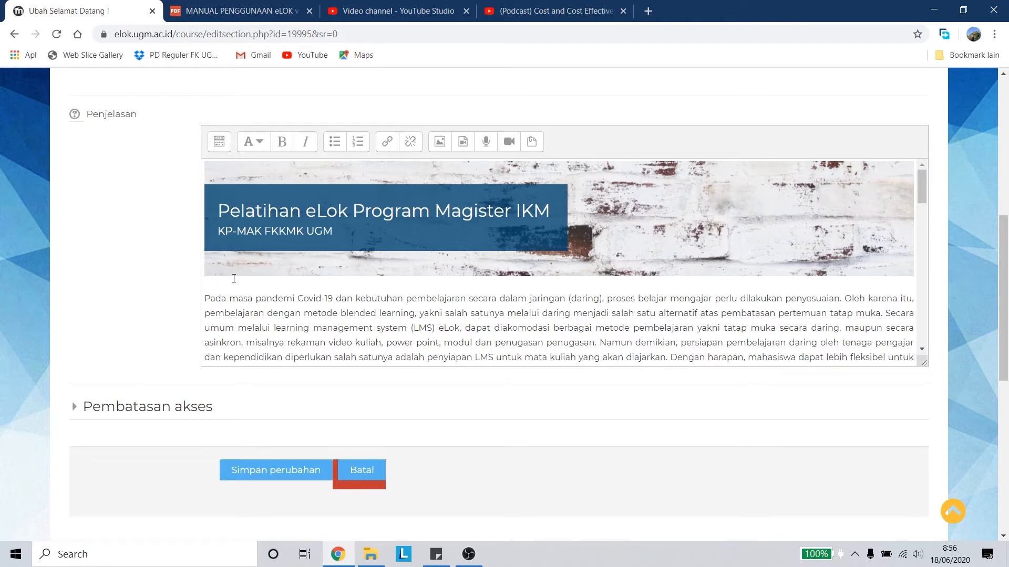
# Add an empty line below the banner in the section description and show the editor's advanced buttons.
pyautogui.scroll(-15, 342, 279)
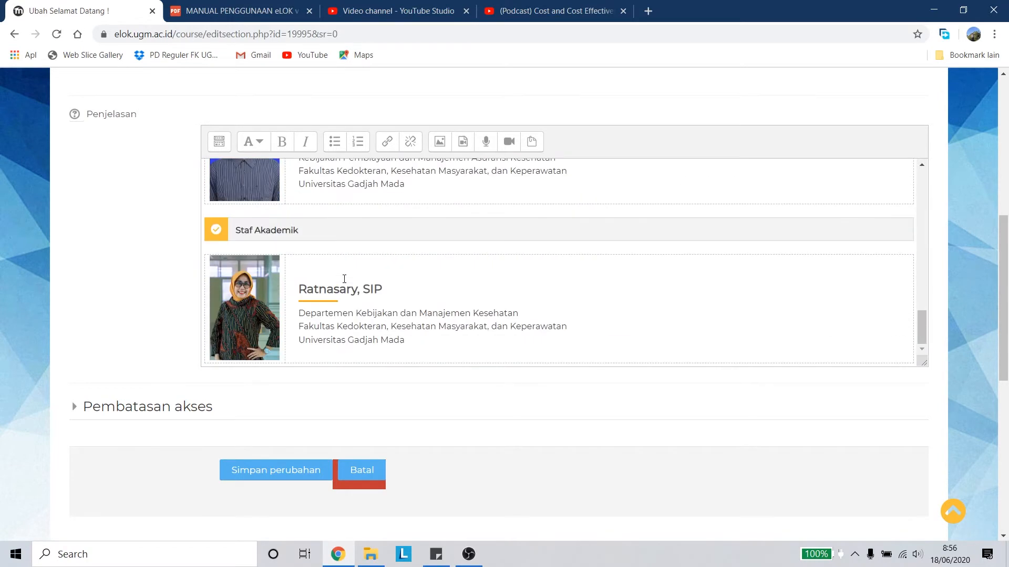
pyautogui.scroll(15, 344, 278)
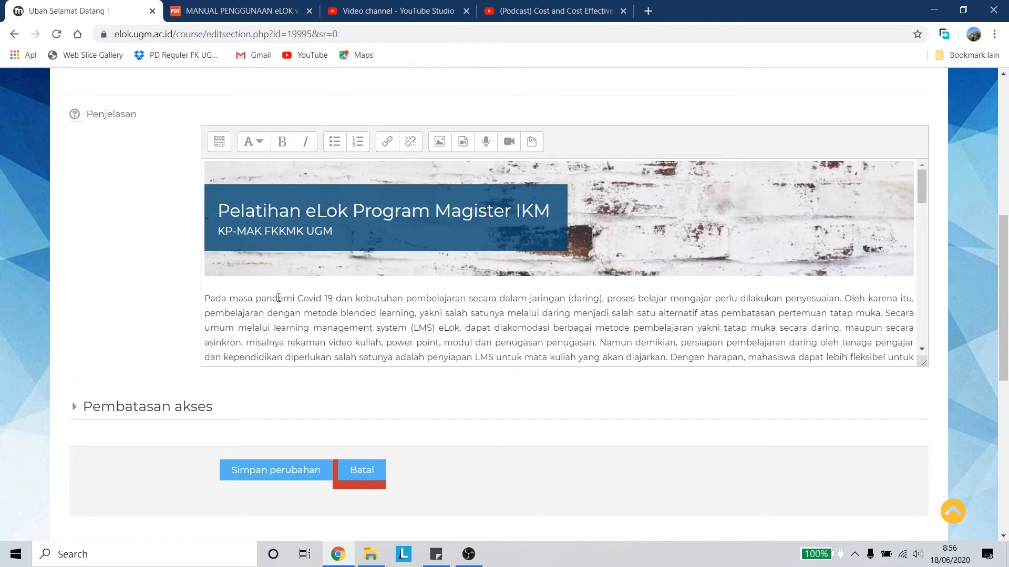
pyautogui.click(235, 286)
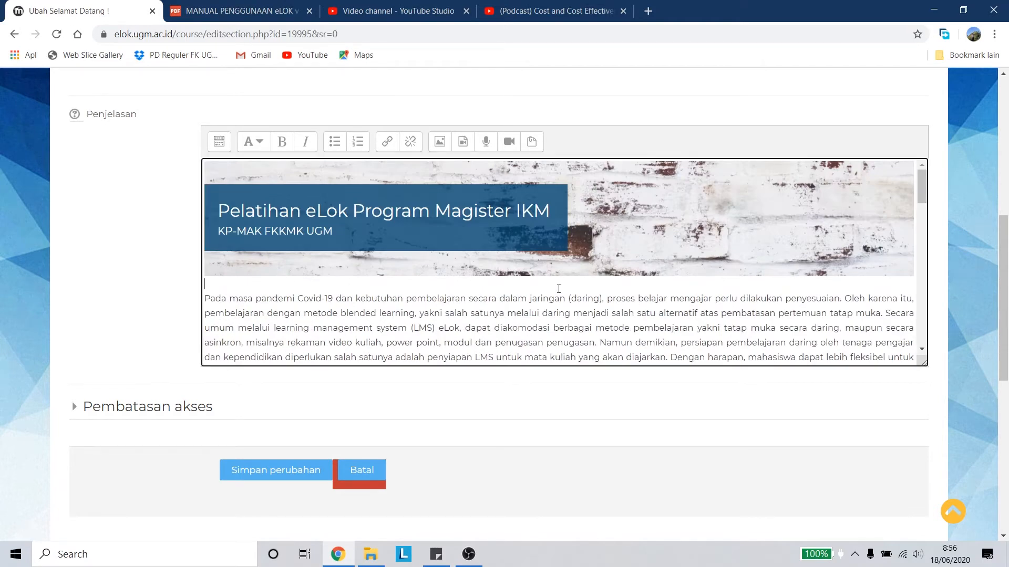
pyautogui.press('Return')
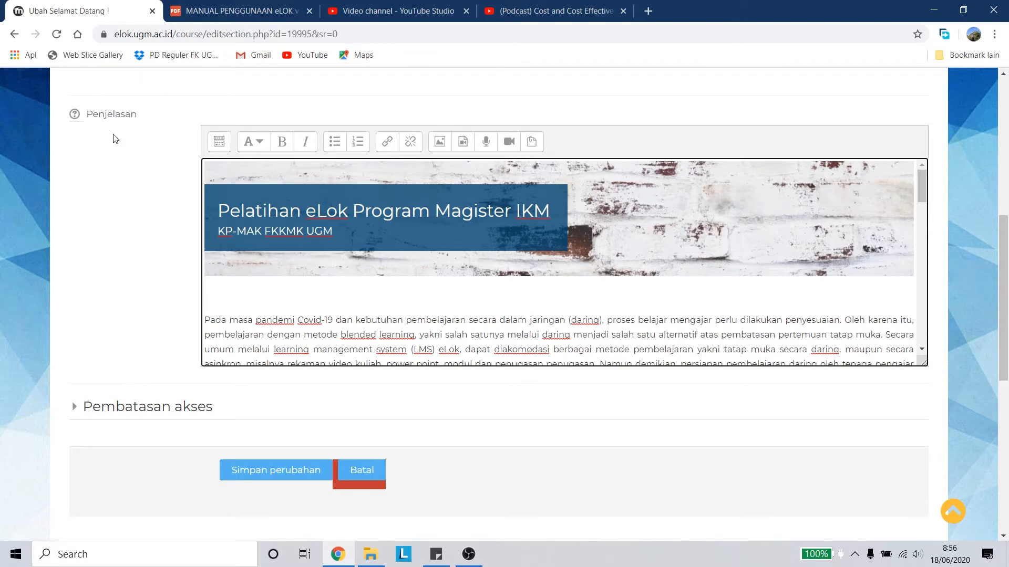
pyautogui.scroll(1, 153, 169)
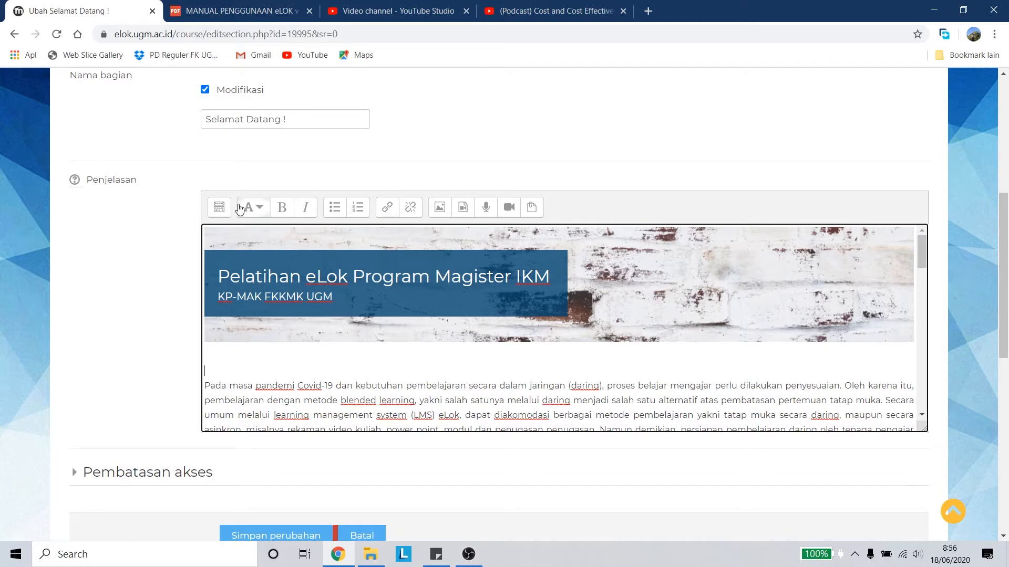
pyautogui.scroll(4, 245, 158)
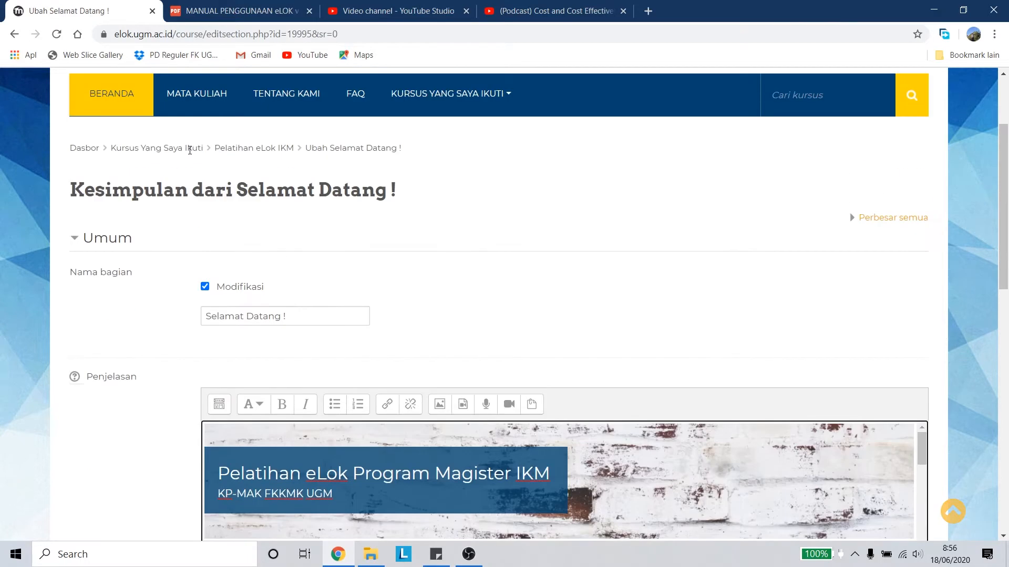
pyautogui.scroll(-3, 241, 210)
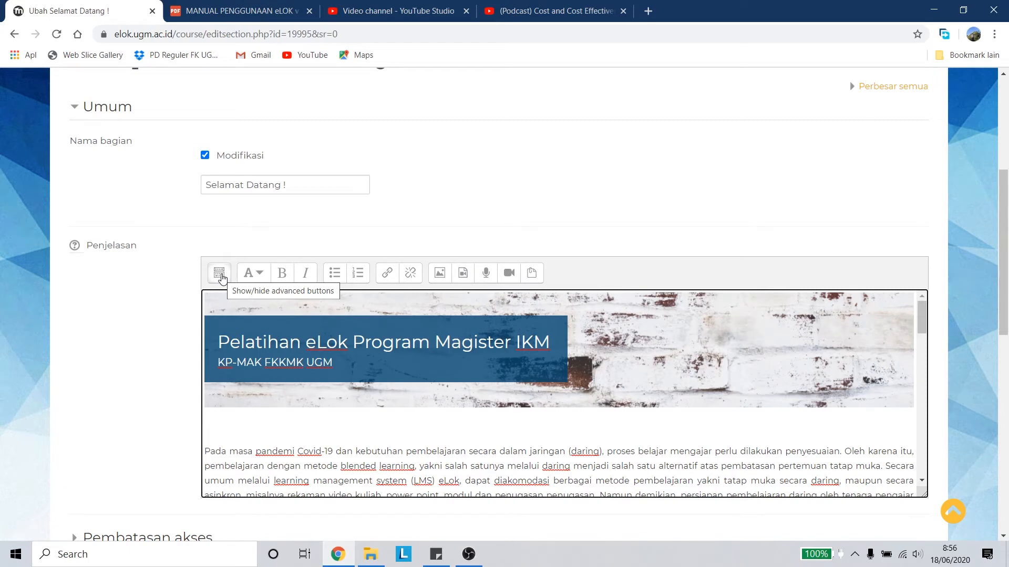
pyautogui.click(220, 273)
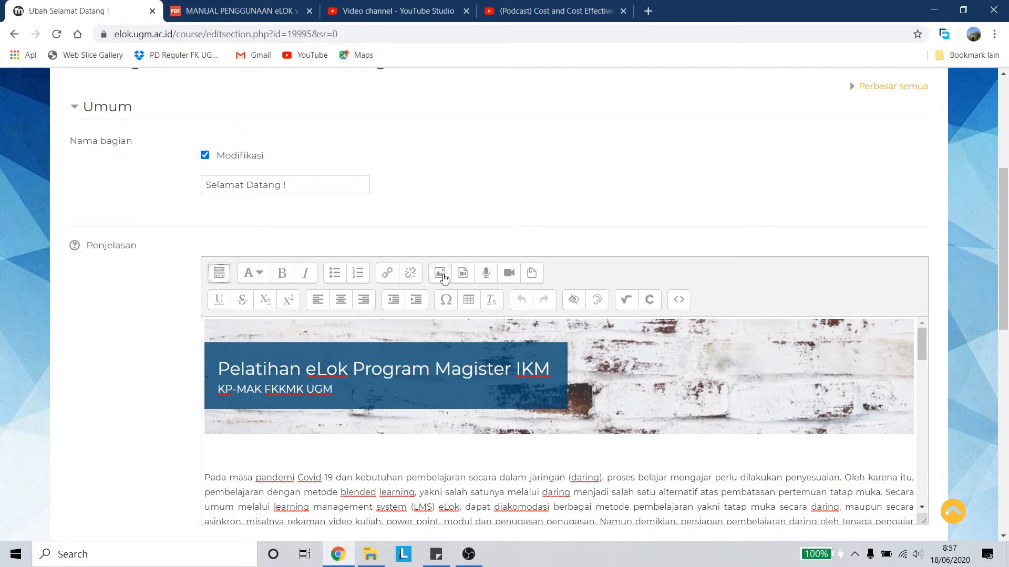
# Start inserting an image at the empty line and choose Logo UGM.png from D:\Asisten eLok\Tutorial eLok as the file to upload.
pyautogui.click(442, 274)
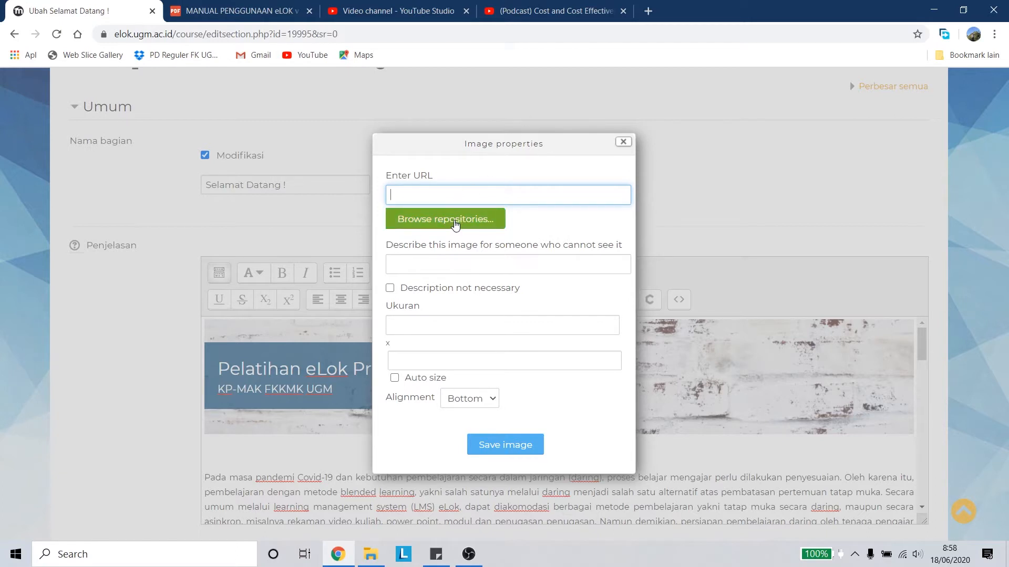
pyautogui.click(455, 224)
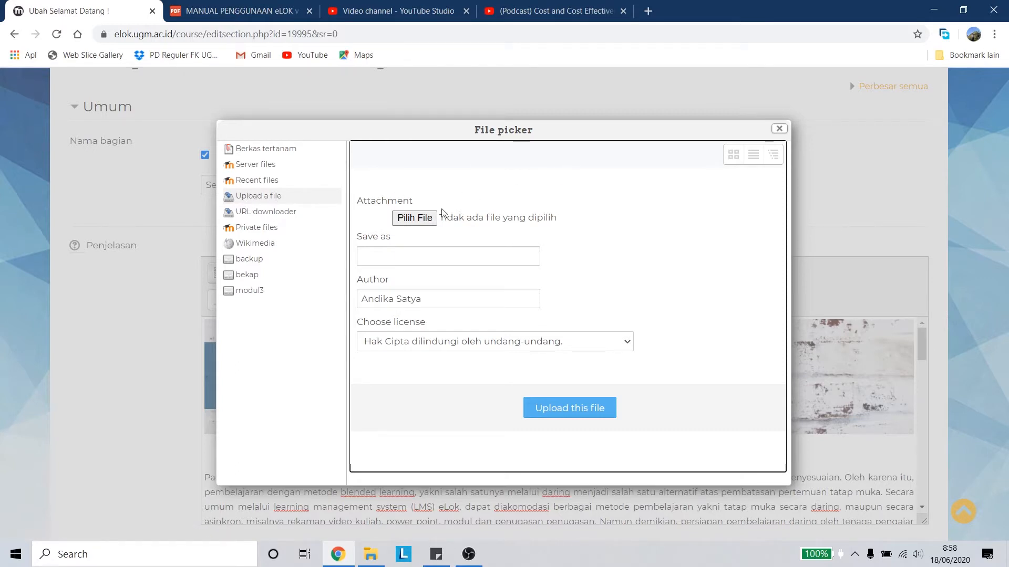
pyautogui.click(423, 219)
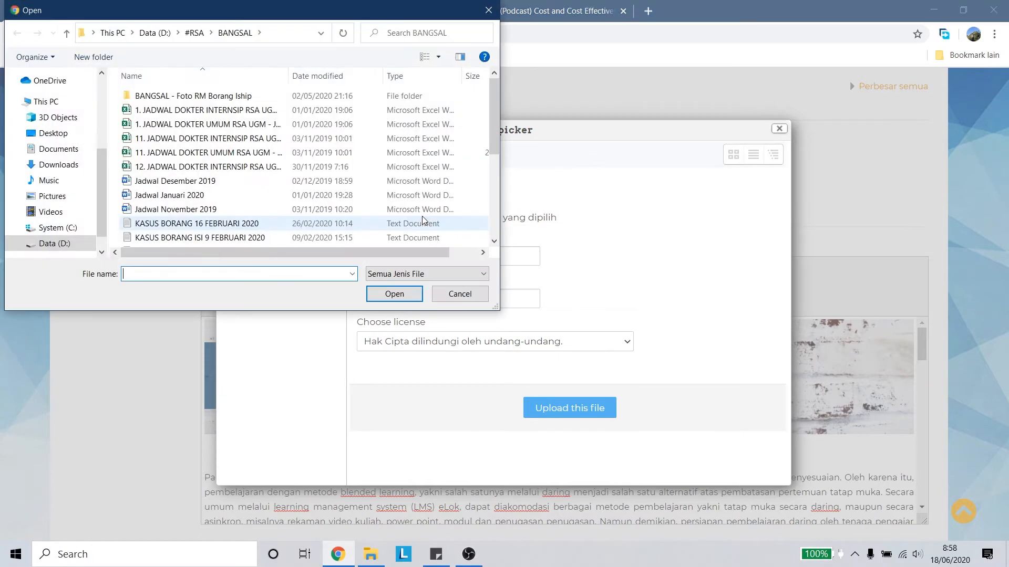
pyautogui.click(56, 244)
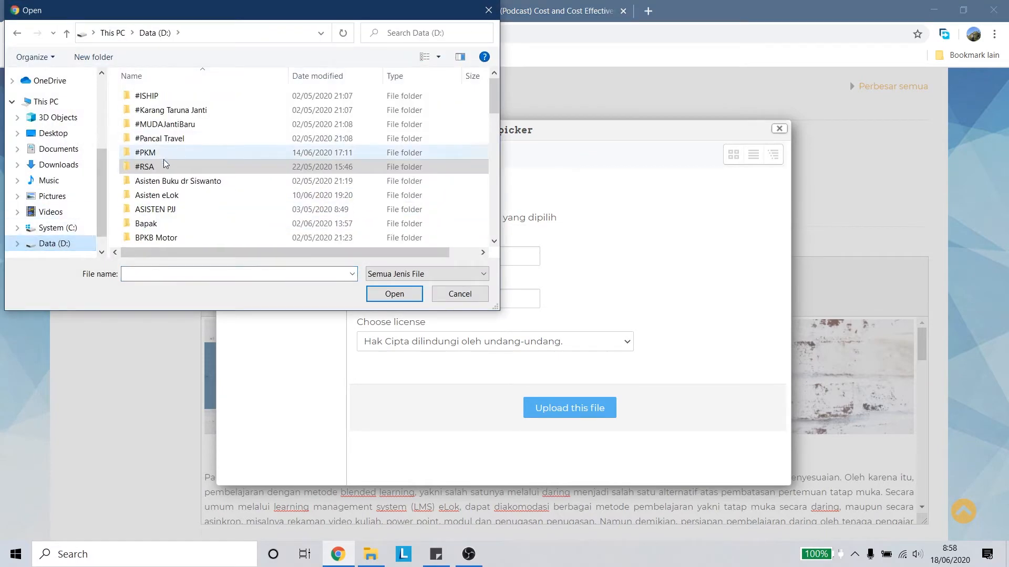
pyautogui.doubleClick(157, 209)
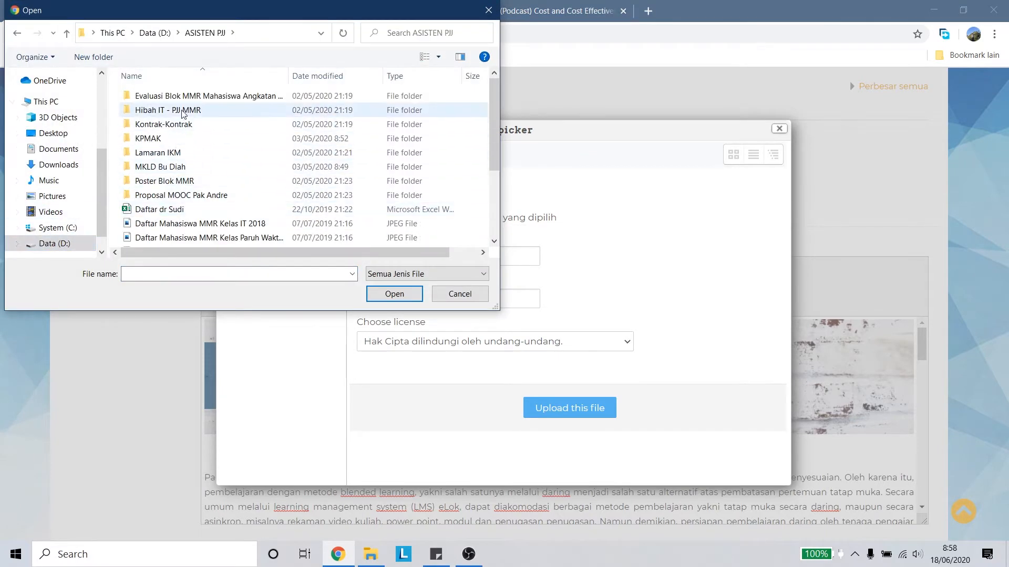
pyautogui.click(17, 33)
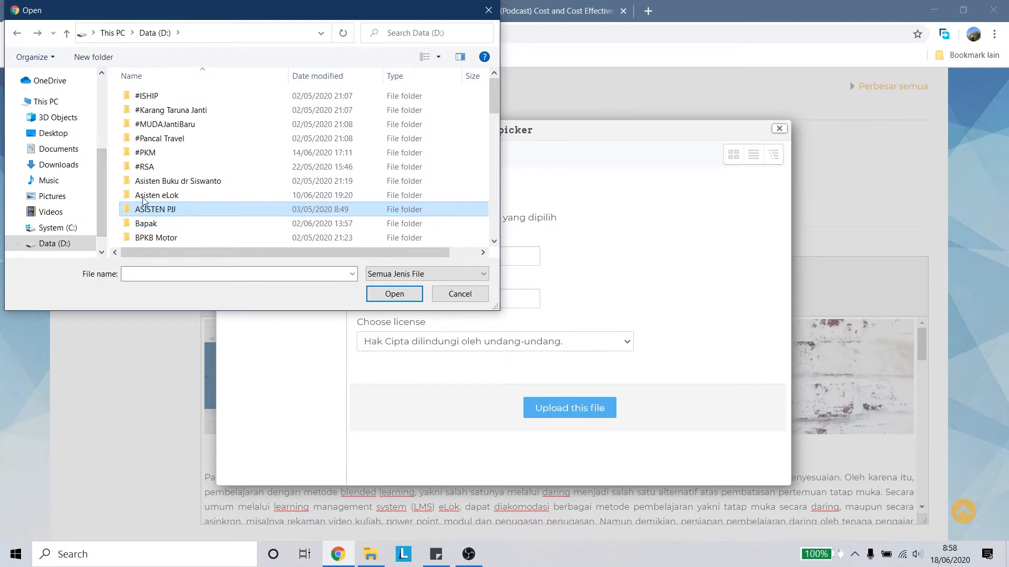
pyautogui.scroll(-1, 155, 142)
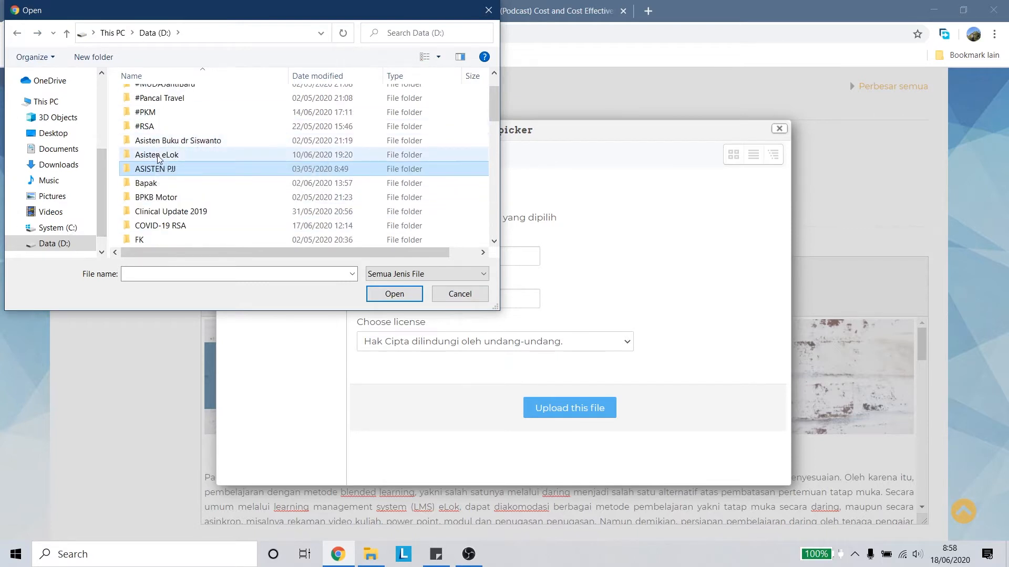
pyautogui.doubleClick(156, 154)
pyautogui.doubleClick(161, 113)
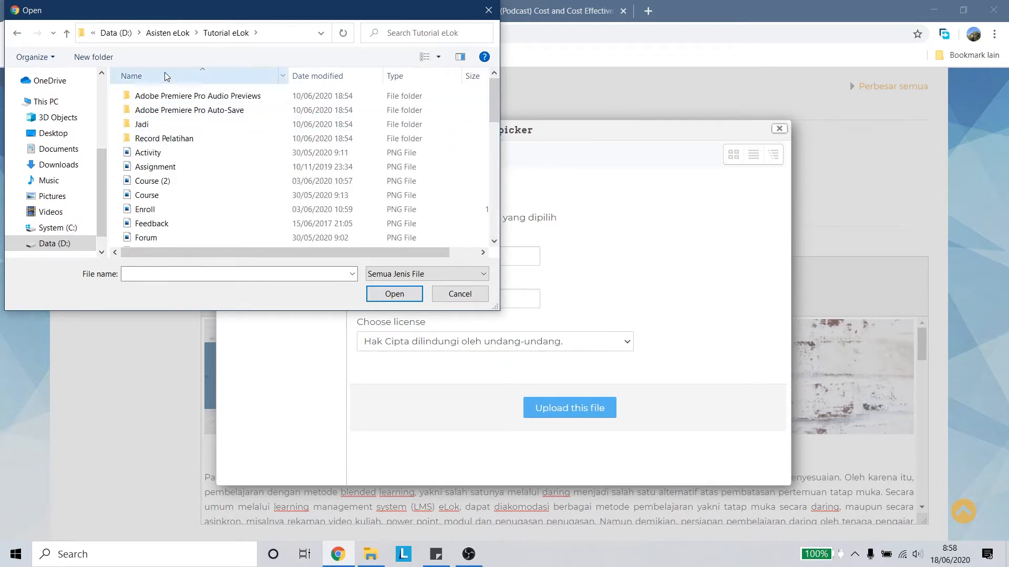
pyautogui.scroll(-2, 205, 131)
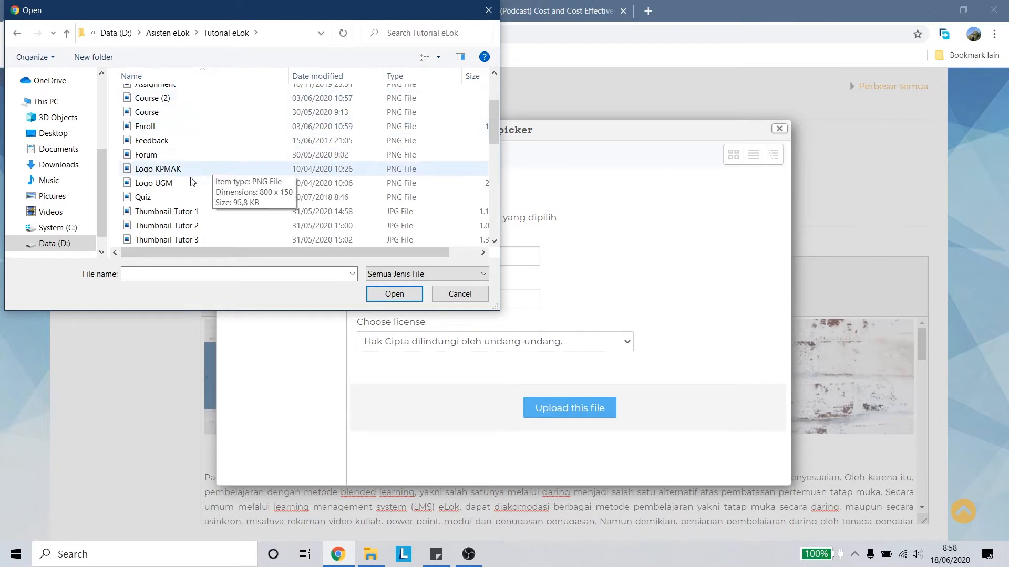
pyautogui.click(165, 184)
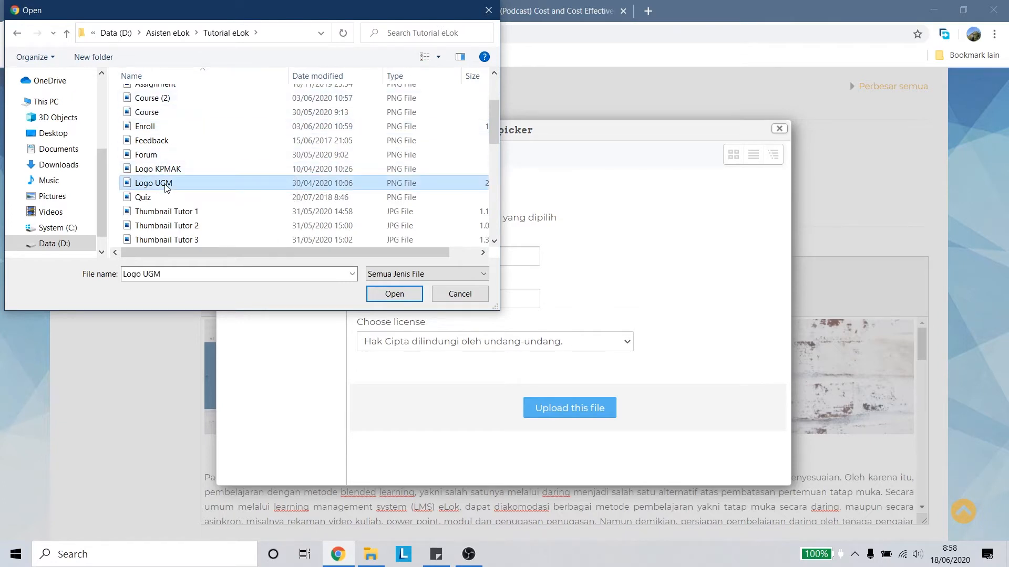
pyautogui.click(395, 294)
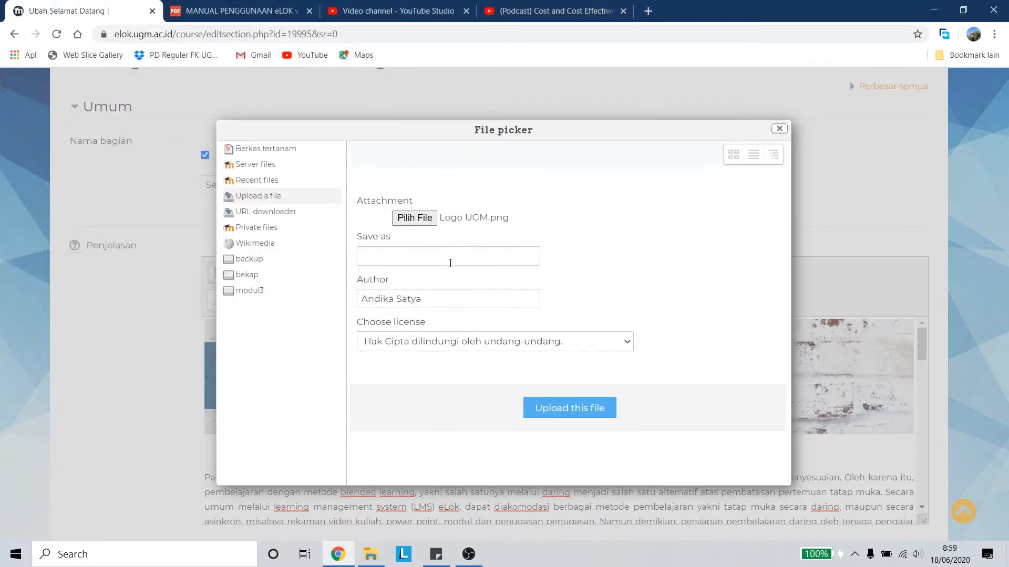
# Name the logo file UGM and upload it.
pyautogui.click(428, 261)
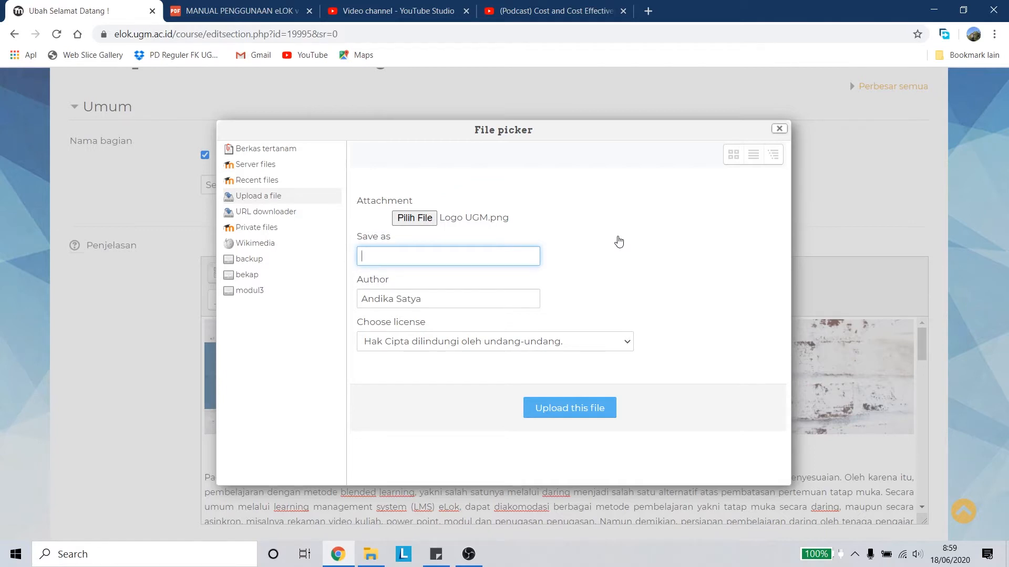
pyautogui.press('capslock')
pyautogui.write('UGM')
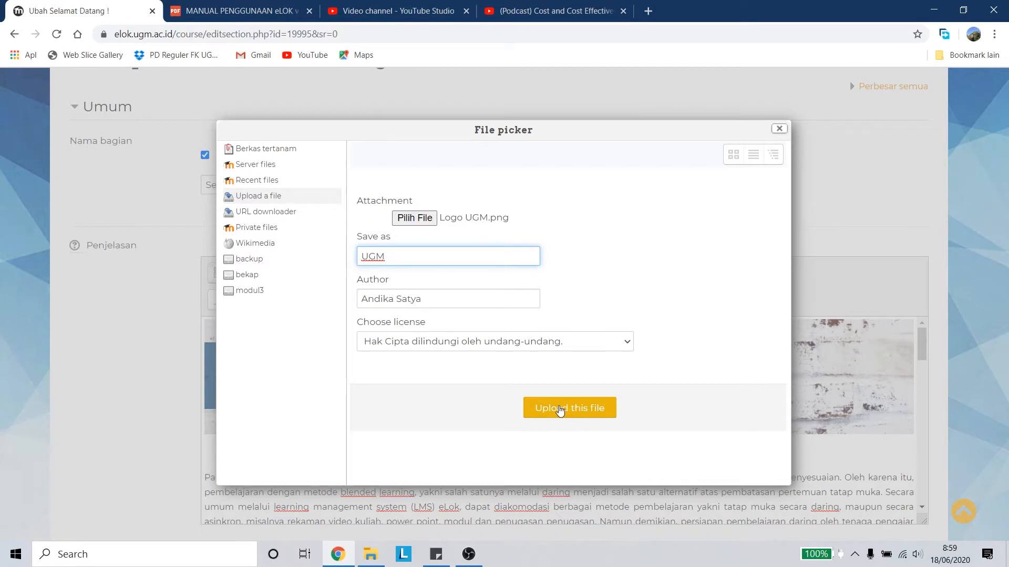
pyautogui.click(560, 410)
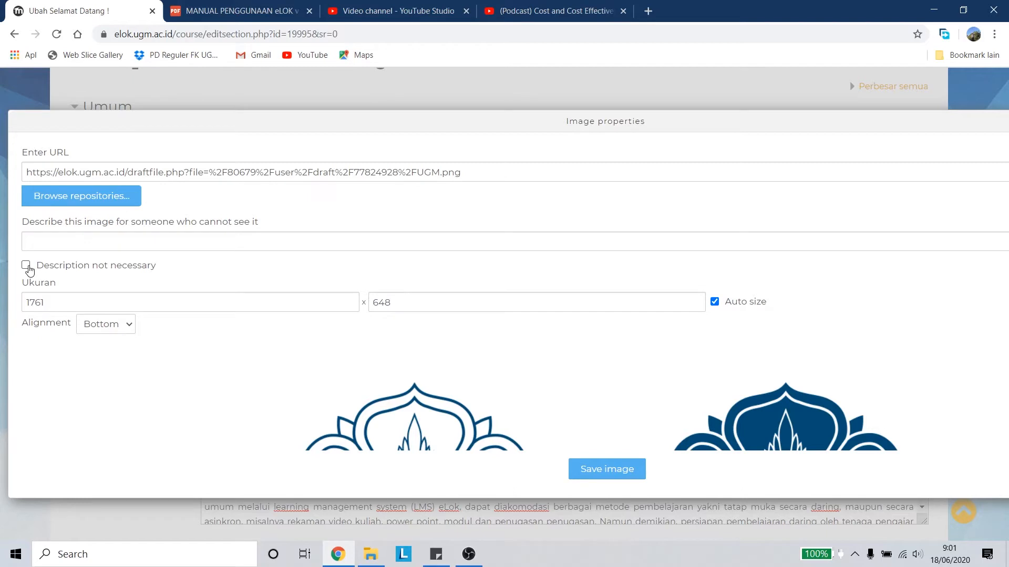
# Mark the image description as not necessary, set the logo's width to 640, and place it below the banner.
pyautogui.click(27, 268)
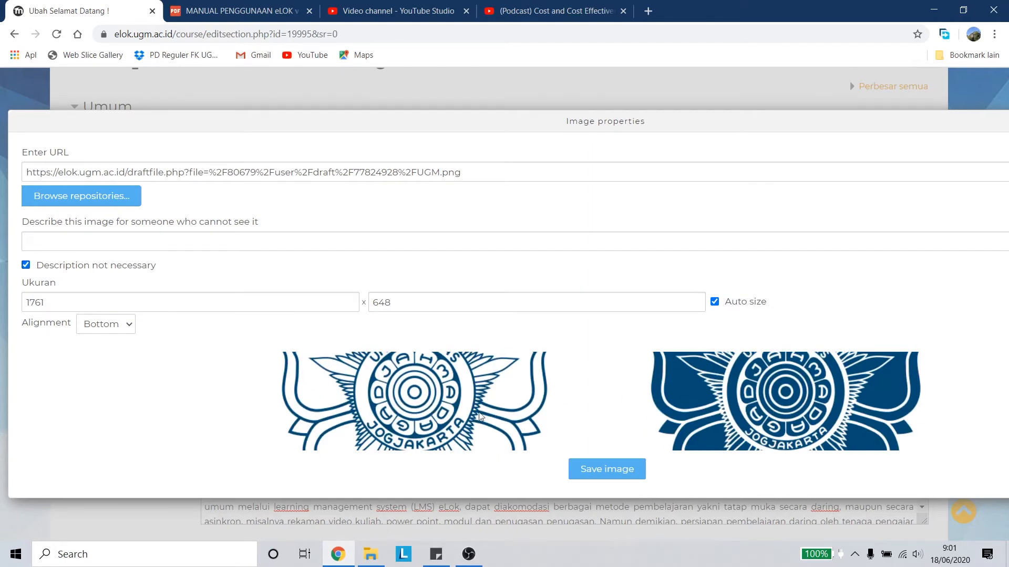
pyautogui.scroll(3, 202, 416)
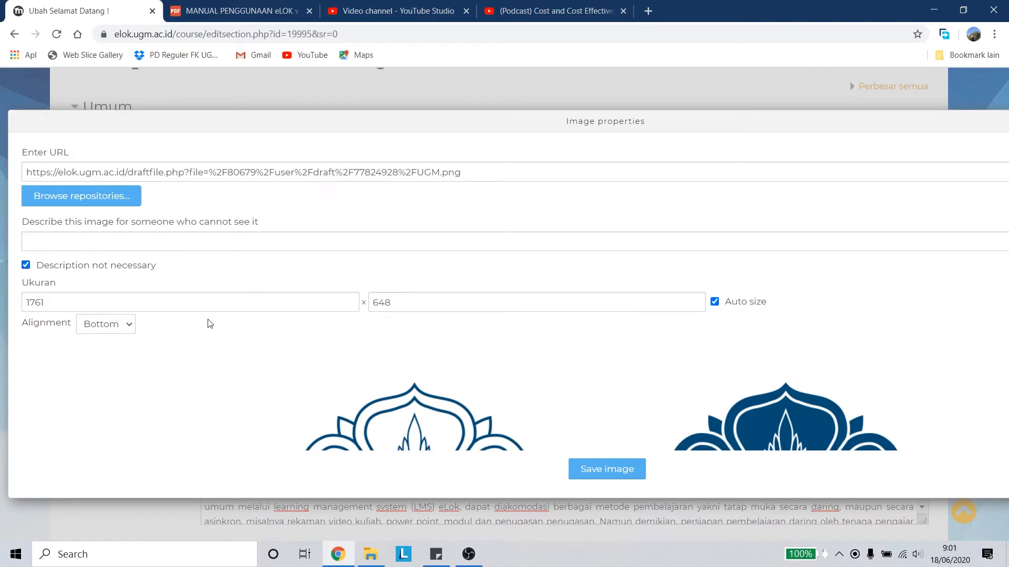
pyautogui.doubleClick(74, 303)
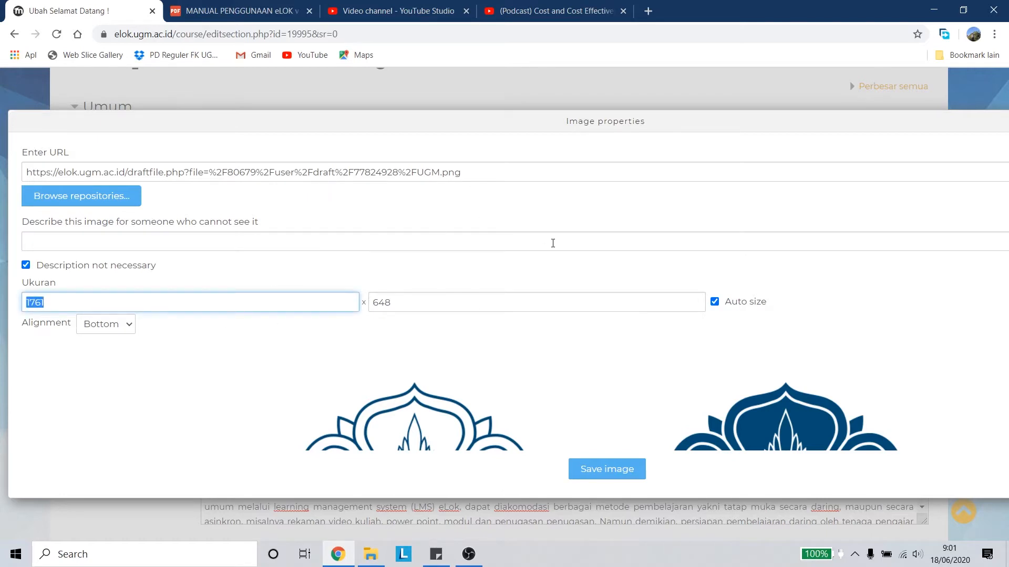
pyautogui.write('640')
pyautogui.press('Return')
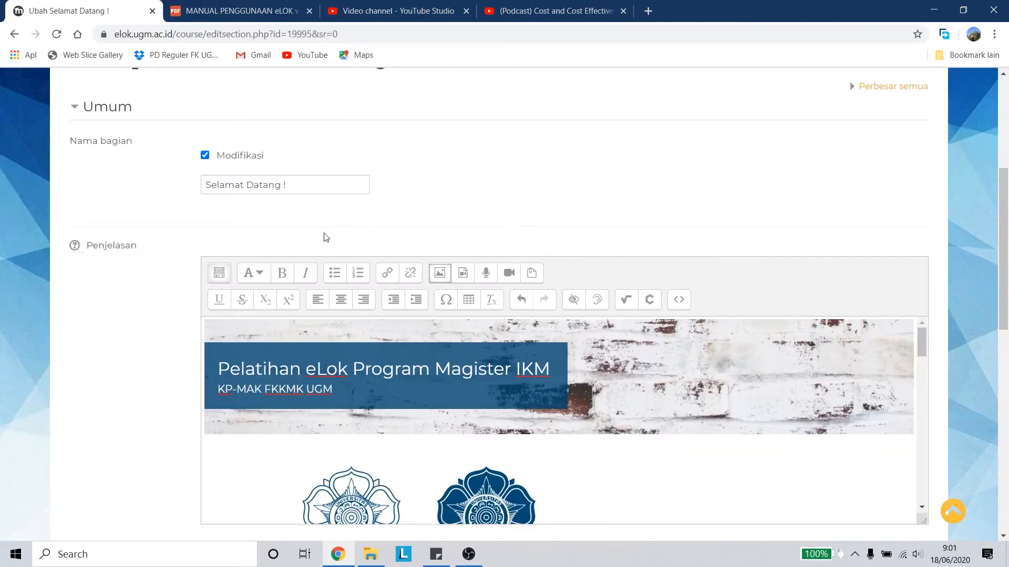
pyautogui.scroll(-3, 441, 225)
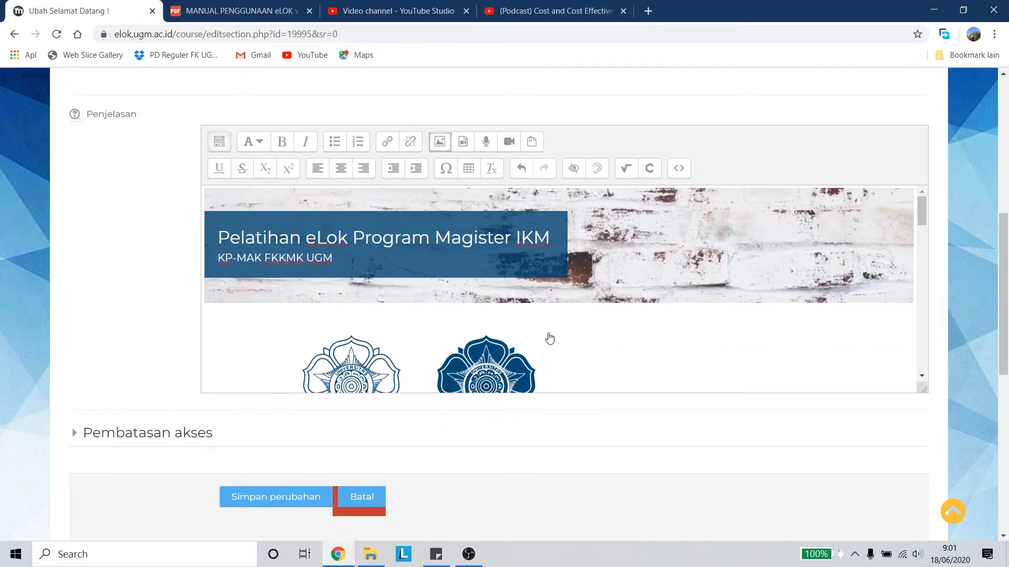
pyautogui.scroll(-1, 578, 325)
pyautogui.scroll(-1, 614, 314)
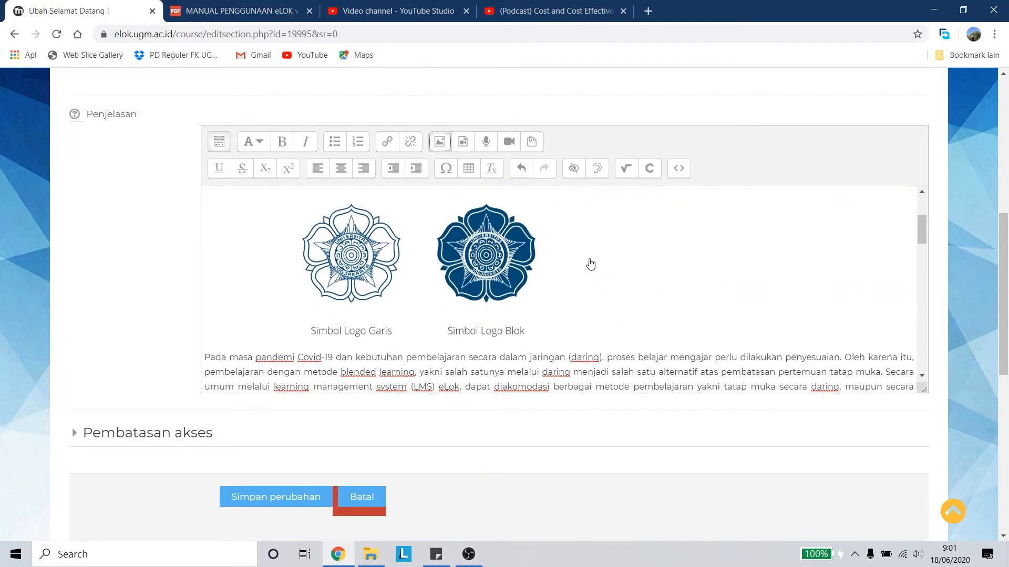
# Select the UGM logo image below the banner in the section description and centre it.
pyautogui.click(389, 257)
pyautogui.click(700, 248)
pyautogui.click(500, 265)
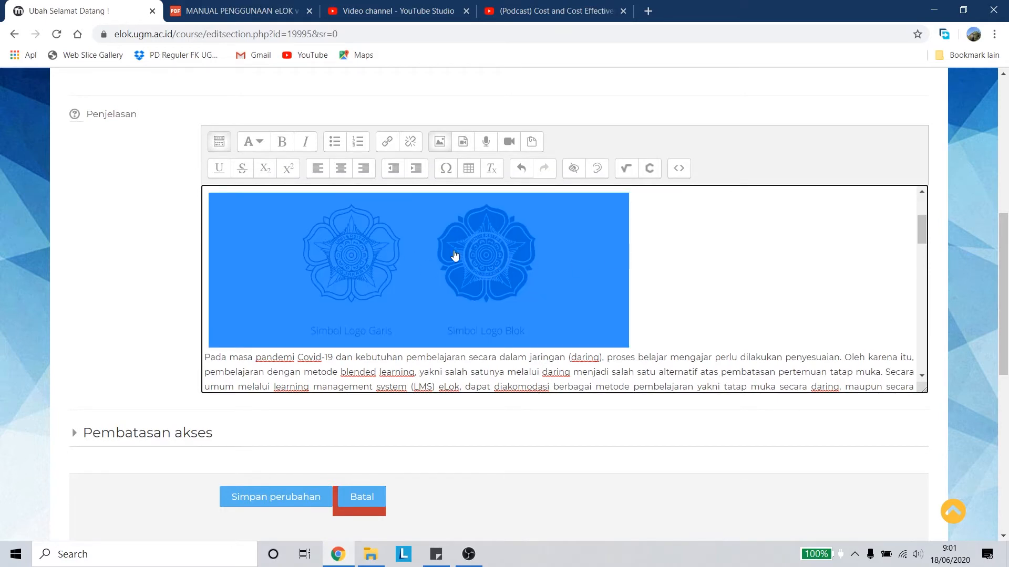
pyautogui.click(706, 257)
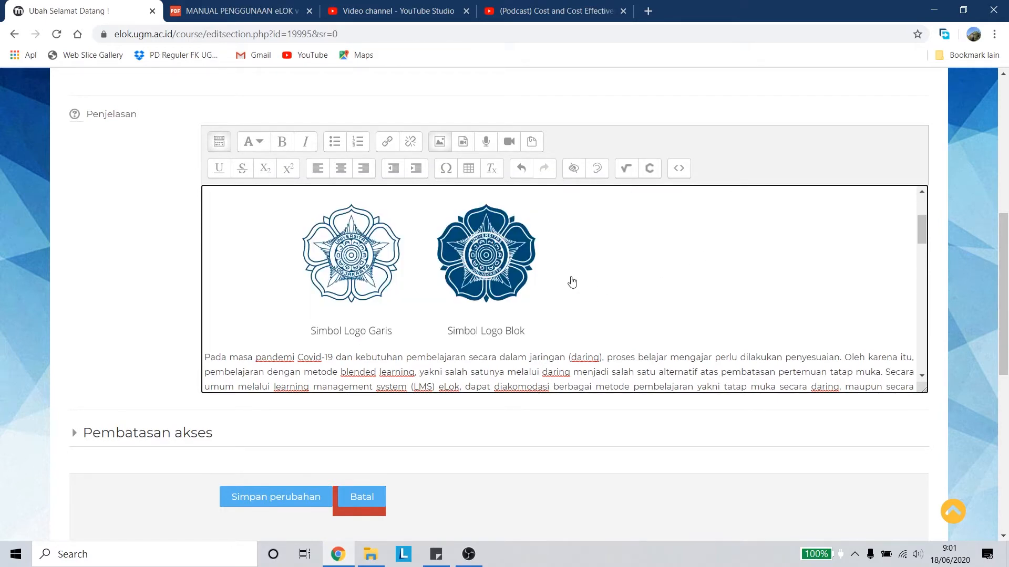
pyautogui.click(599, 284)
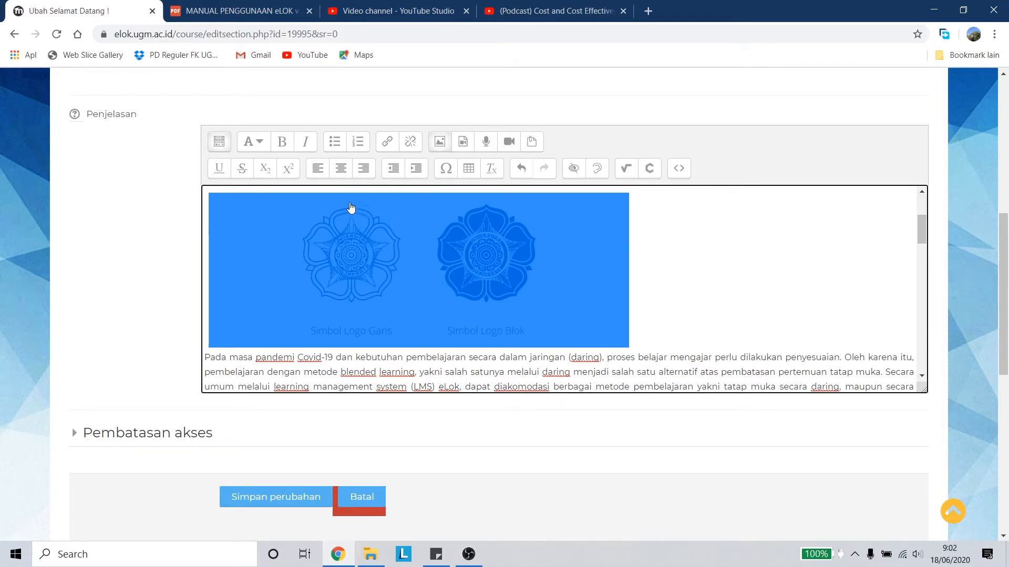
pyautogui.rightClick(338, 254)
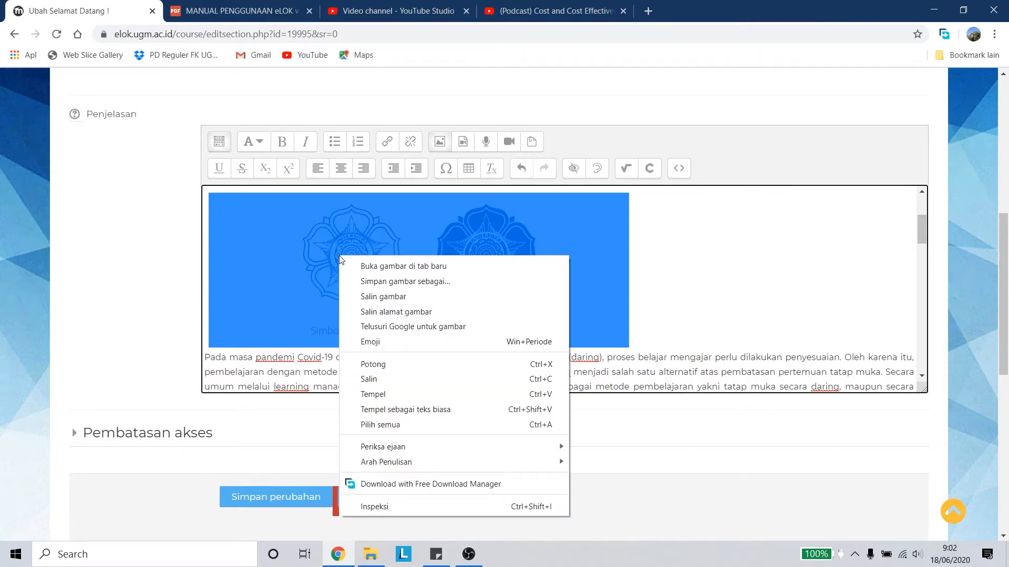
pyautogui.click(245, 267)
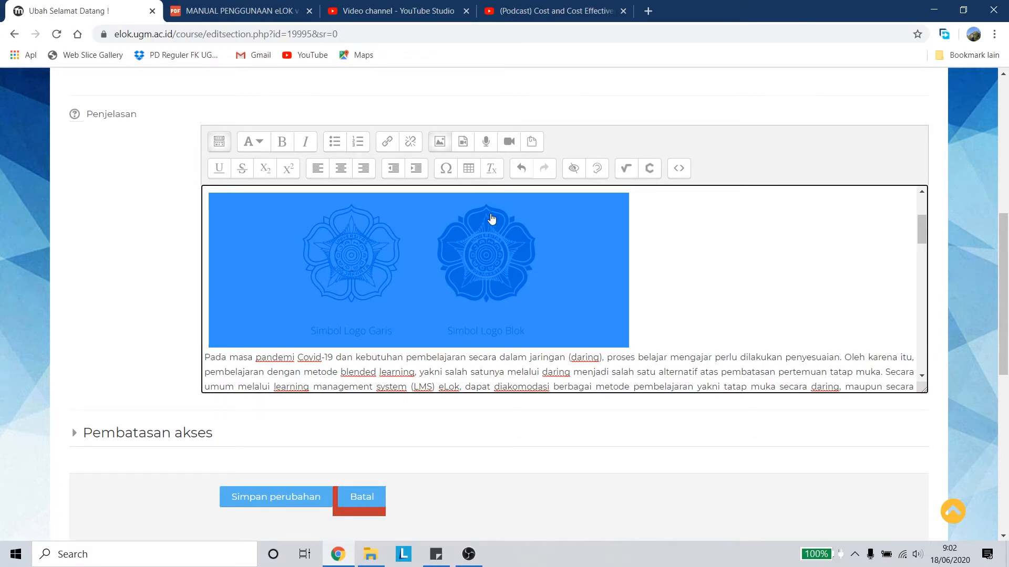
pyautogui.click(656, 248)
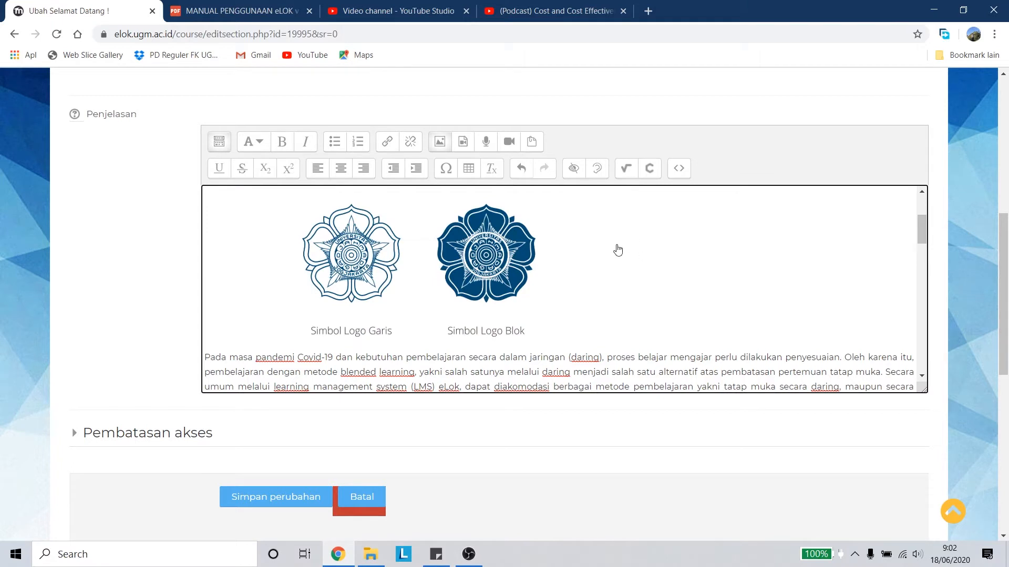
pyautogui.click(348, 273)
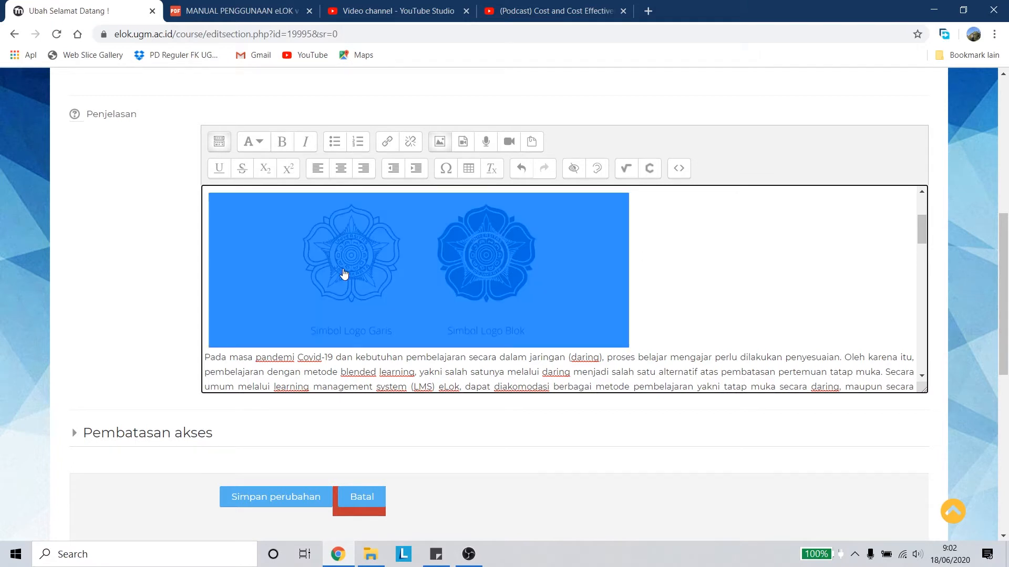
pyautogui.click(342, 173)
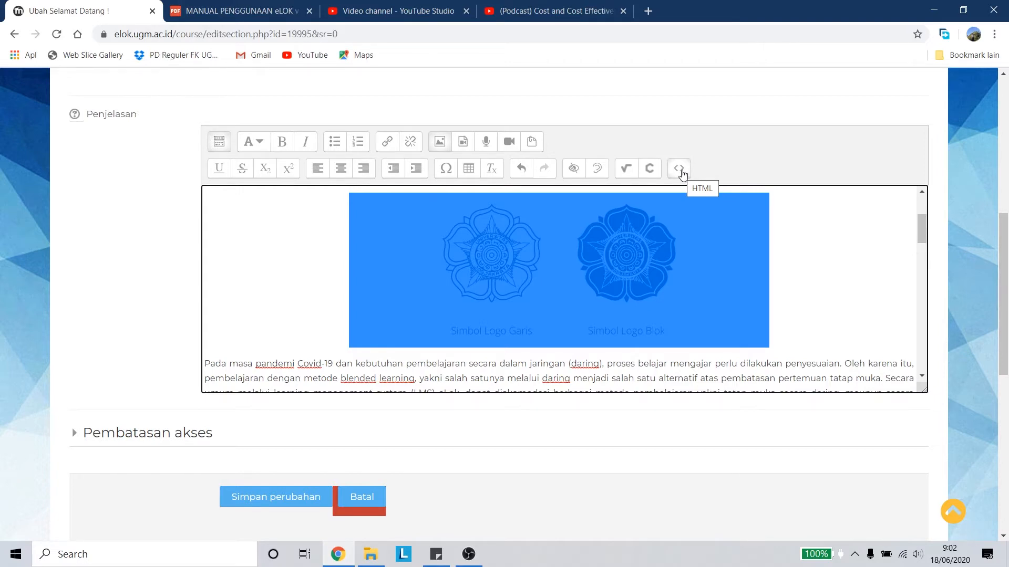
# Show the description's HTML source and separate the UGM.png image code from the welcome paragraph with an empty line.
pyautogui.click(679, 169)
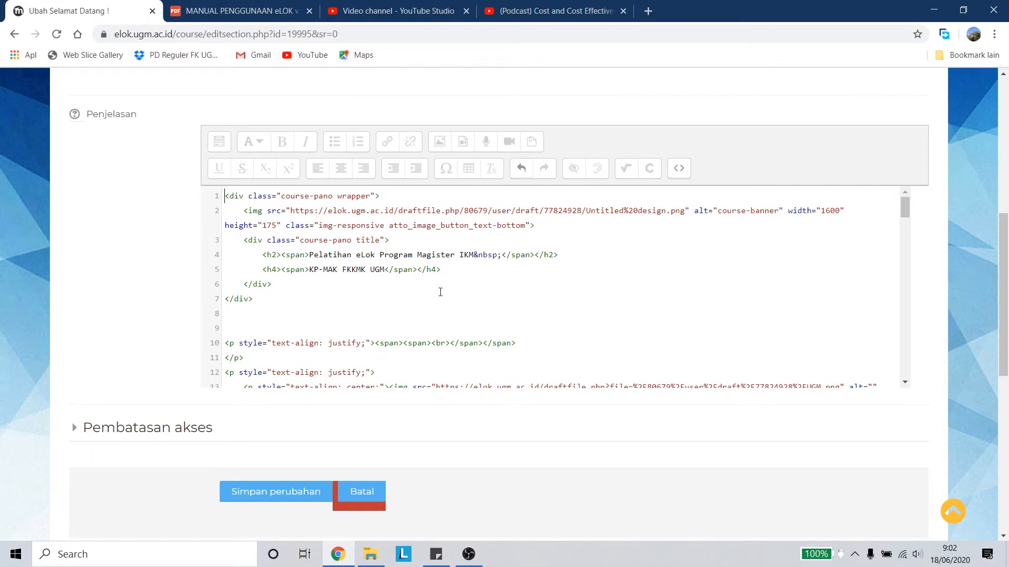
pyautogui.scroll(-3, 440, 292)
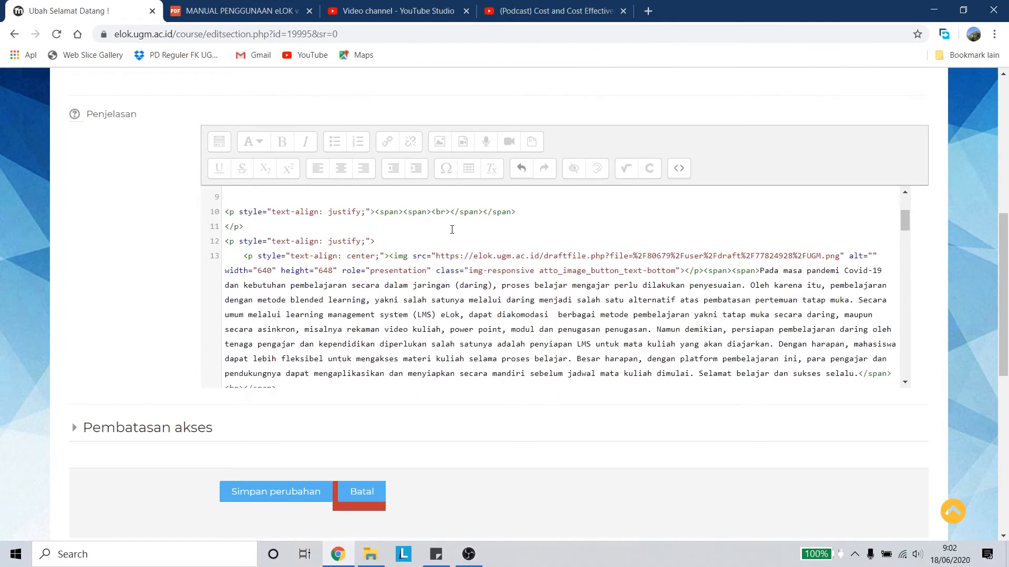
pyautogui.scroll(3, 478, 227)
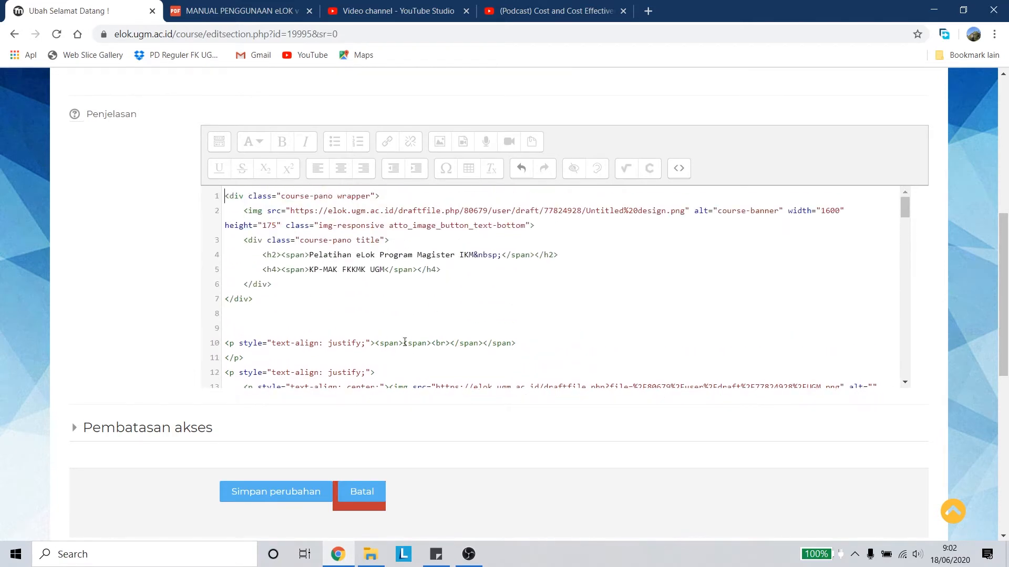
pyautogui.scroll(8, 489, 318)
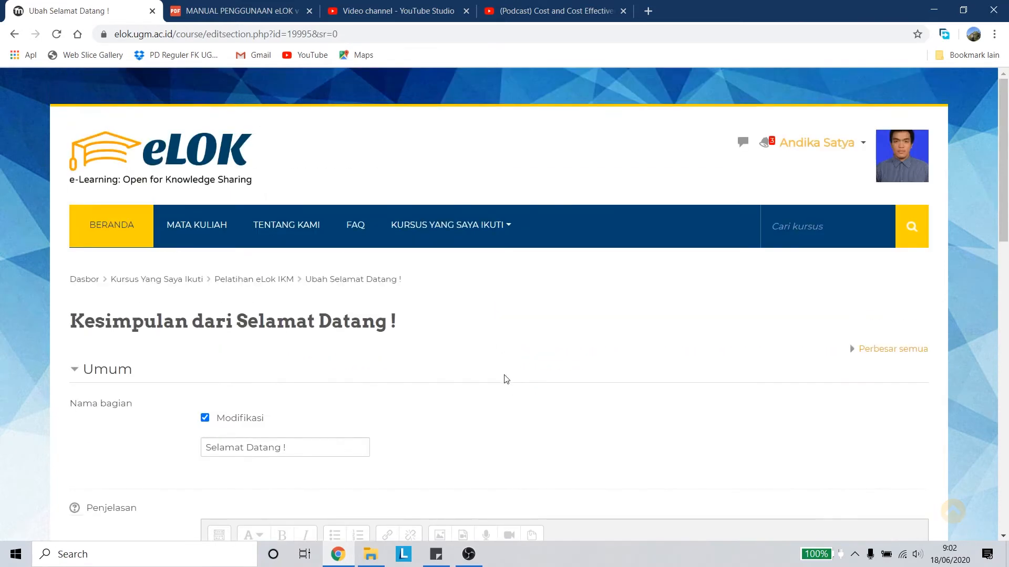
pyautogui.scroll(-6, 536, 368)
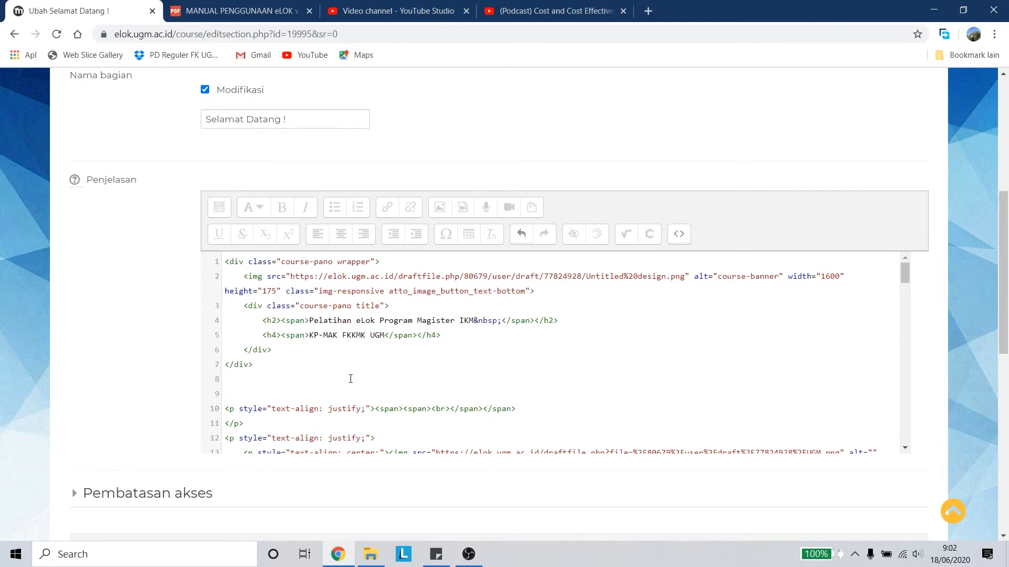
pyautogui.scroll(-1, 537, 328)
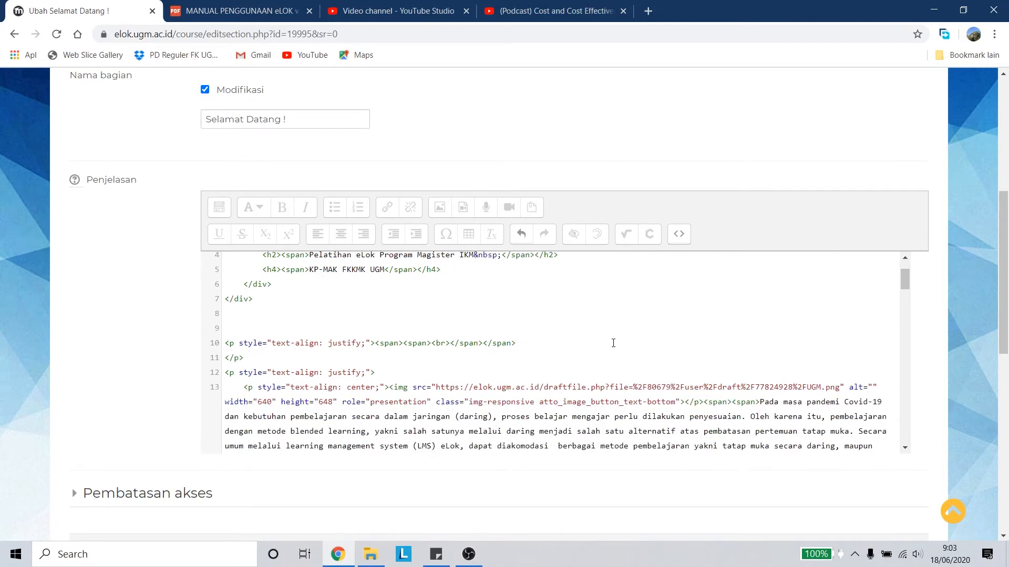
pyautogui.scroll(-1, 378, 360)
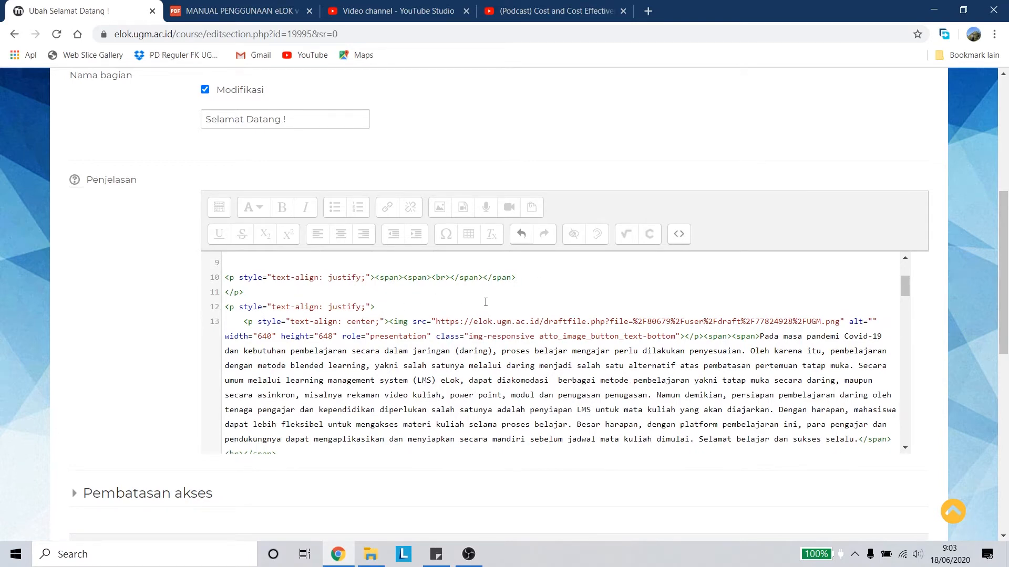
pyautogui.scroll(2, 485, 302)
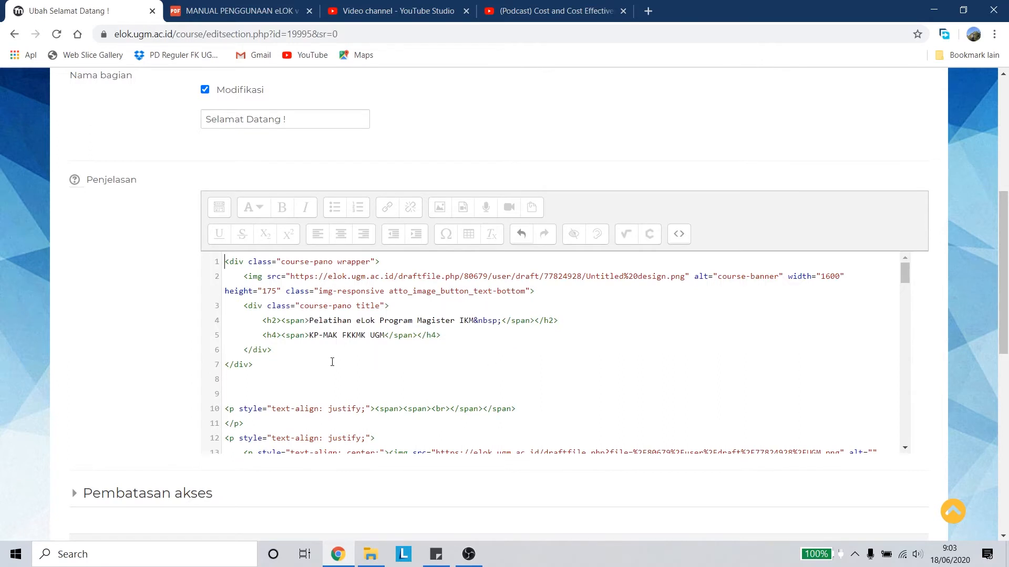
pyautogui.scroll(-2, 494, 321)
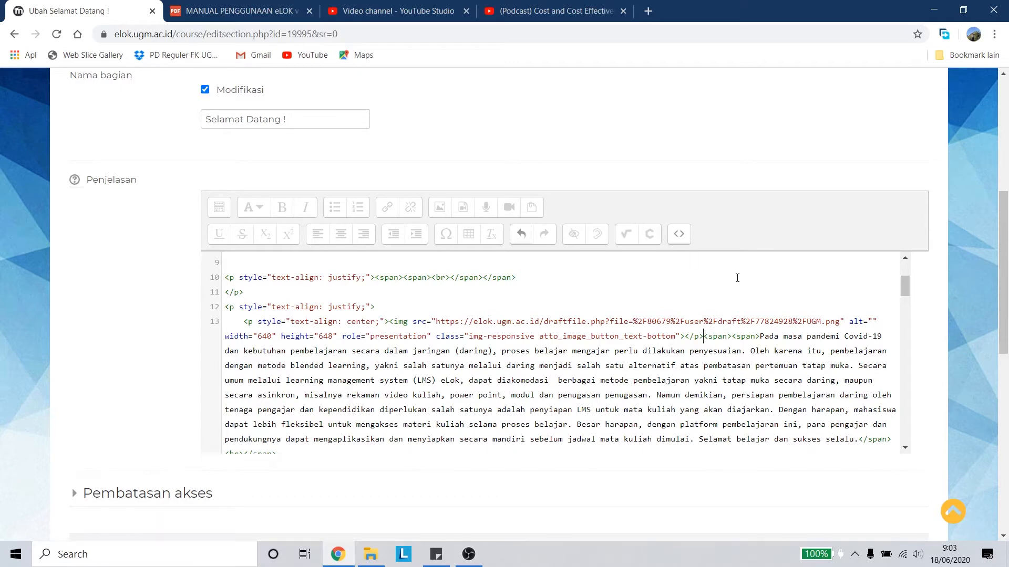
pyautogui.press('Return')
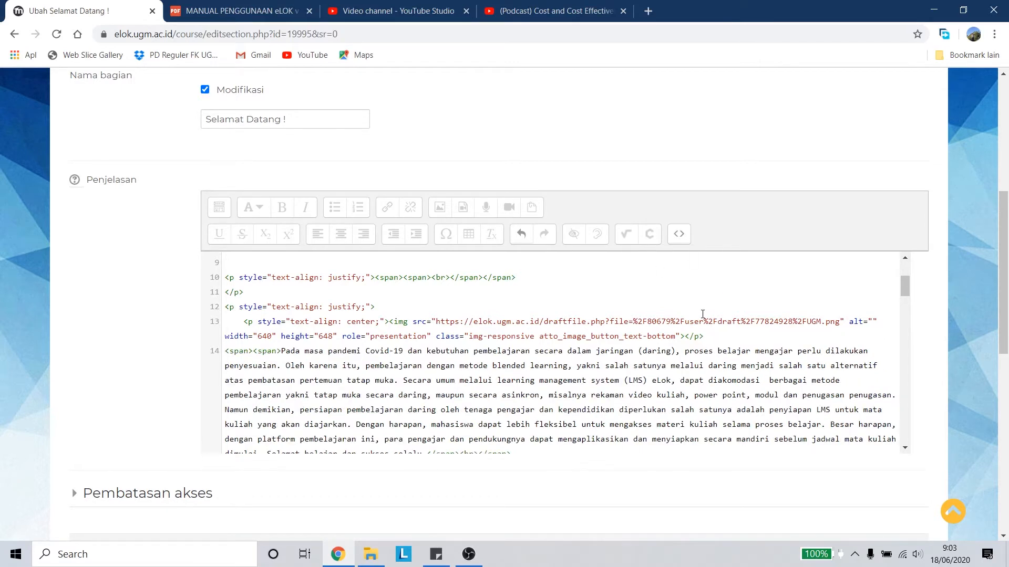
pyautogui.press('Return')
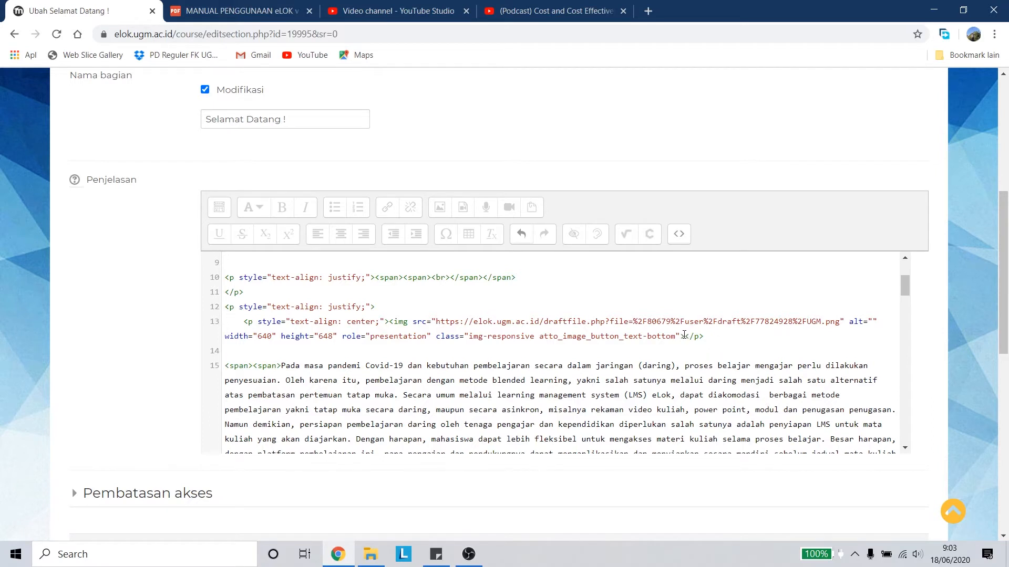
# Locate the UGM.png image tag in the HTML source and set its width to 960.
pyautogui.moveTo(685, 336); pyautogui.dragTo(244, 324)
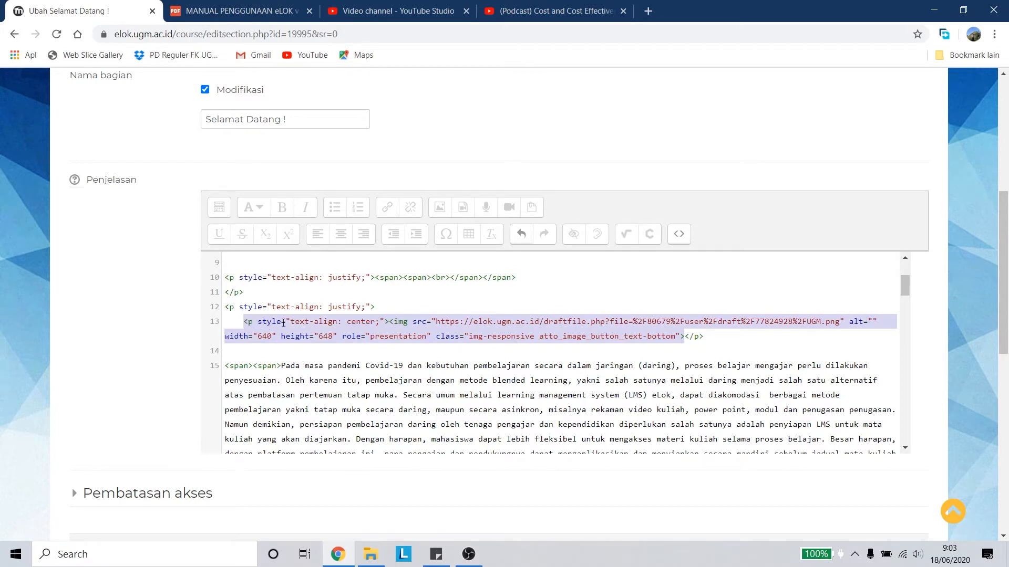
pyautogui.click(491, 323)
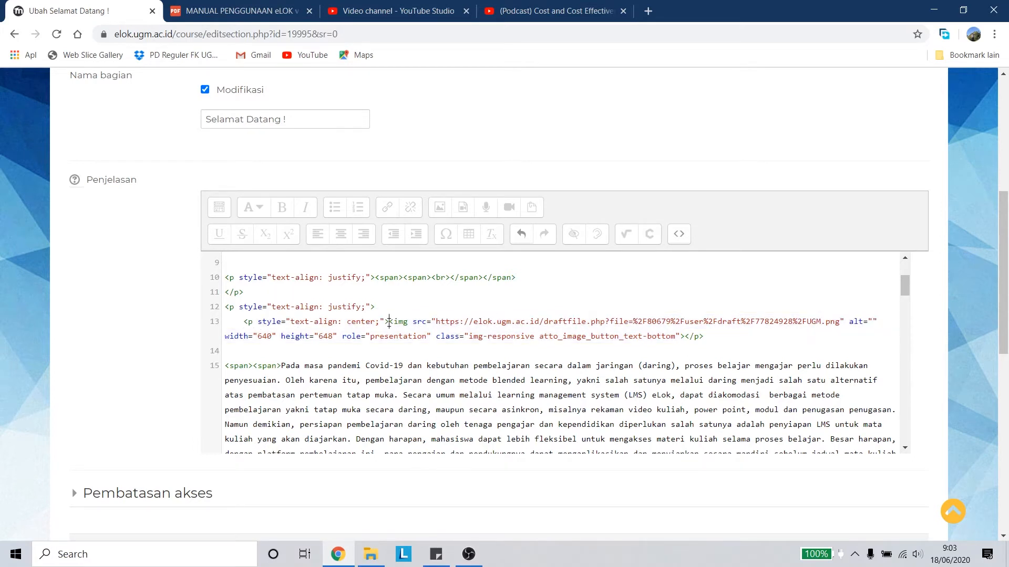
pyautogui.moveTo(389, 321); pyautogui.dragTo(687, 336)
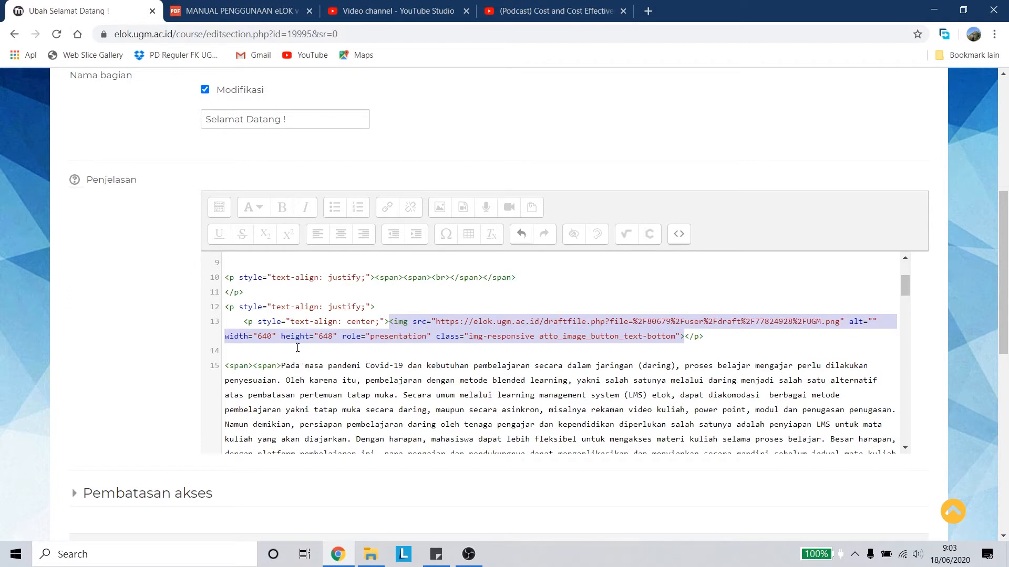
pyautogui.click(272, 336)
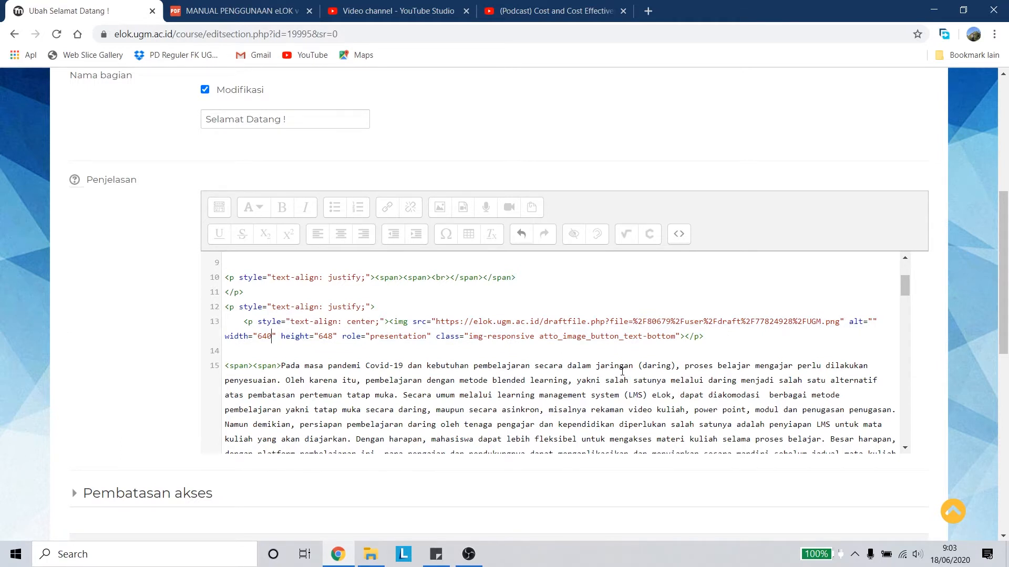
pyautogui.press('BackSpace')
pyautogui.press('BackSpace')
pyautogui.press('BackSpace')
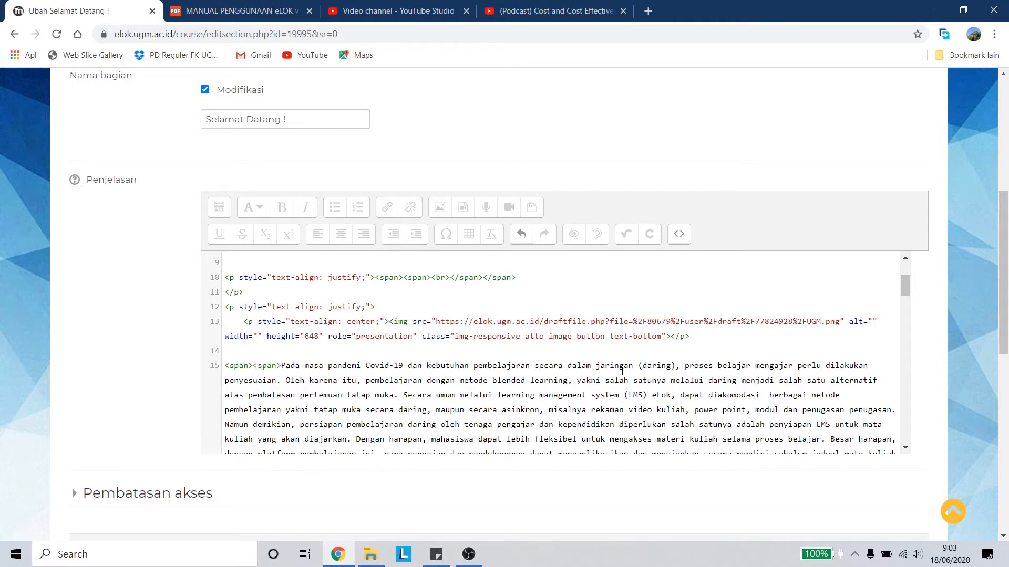
pyautogui.write('960')
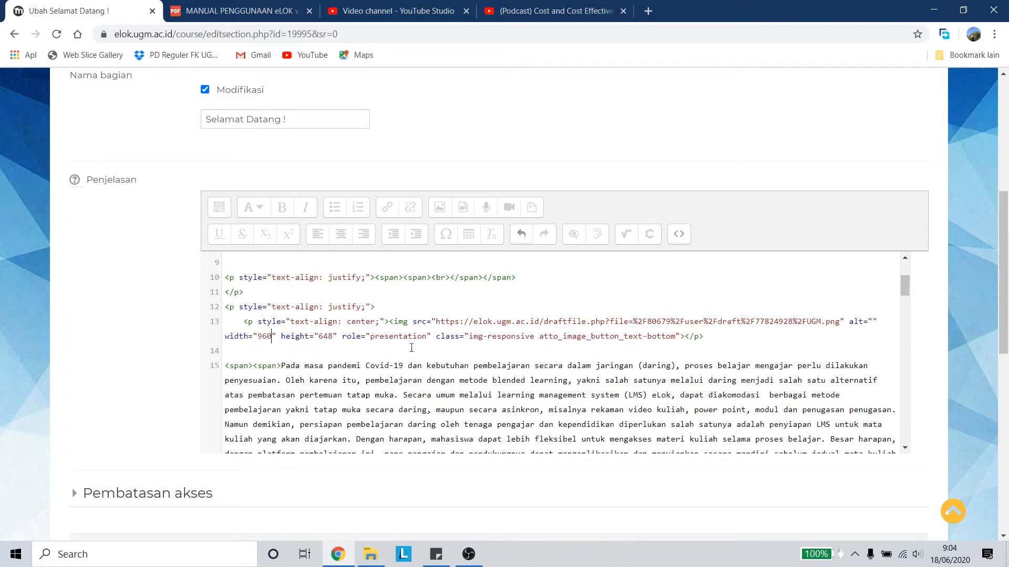
# Set the height of the UGM.png image tag to 480, after first trying 280.
pyautogui.write('8')
pyautogui.press('BackSpace')
pyautogui.press('BackSpace')
pyautogui.press('BackSpace')
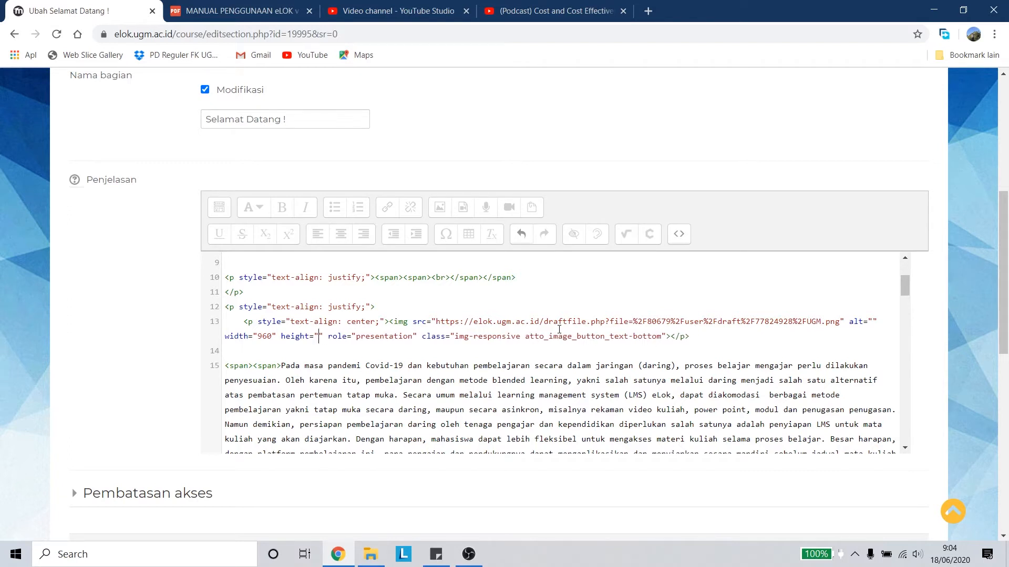
pyautogui.write('280')
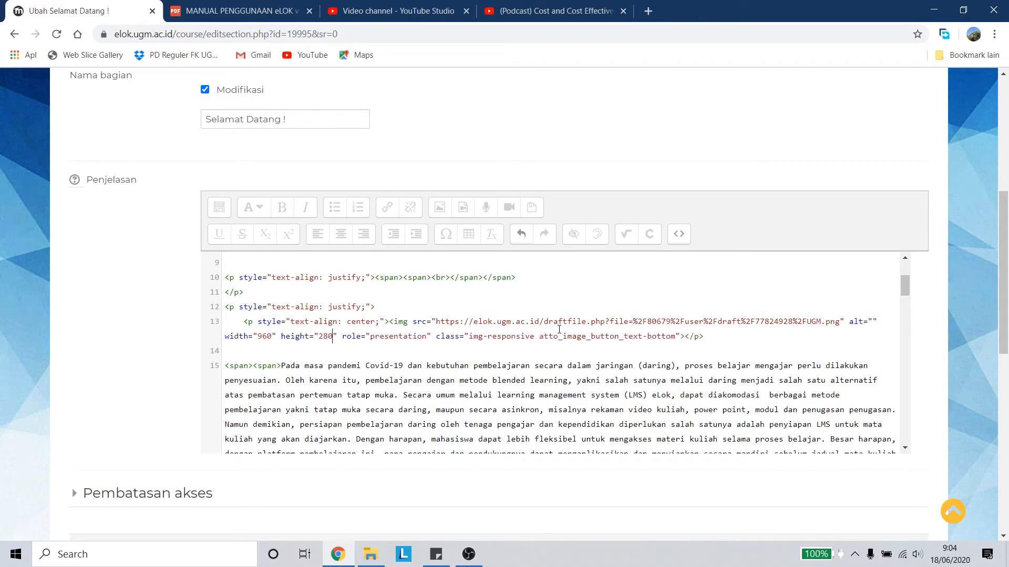
pyautogui.press('BackSpace')
pyautogui.press('BackSpace')
pyautogui.press('BackSpace')
pyautogui.write('480')
# Review the resized logo in the rendered description and compare it with its HTML source.
pyautogui.click(680, 234)
pyautogui.scroll(-5, 653, 379)
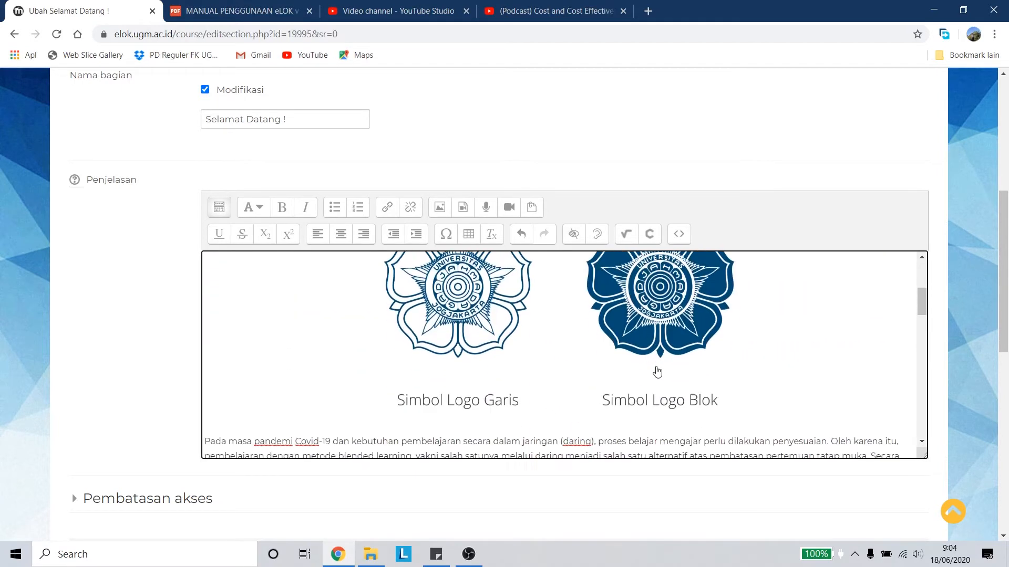
pyautogui.scroll(3, 659, 360)
pyautogui.scroll(-3, 712, 354)
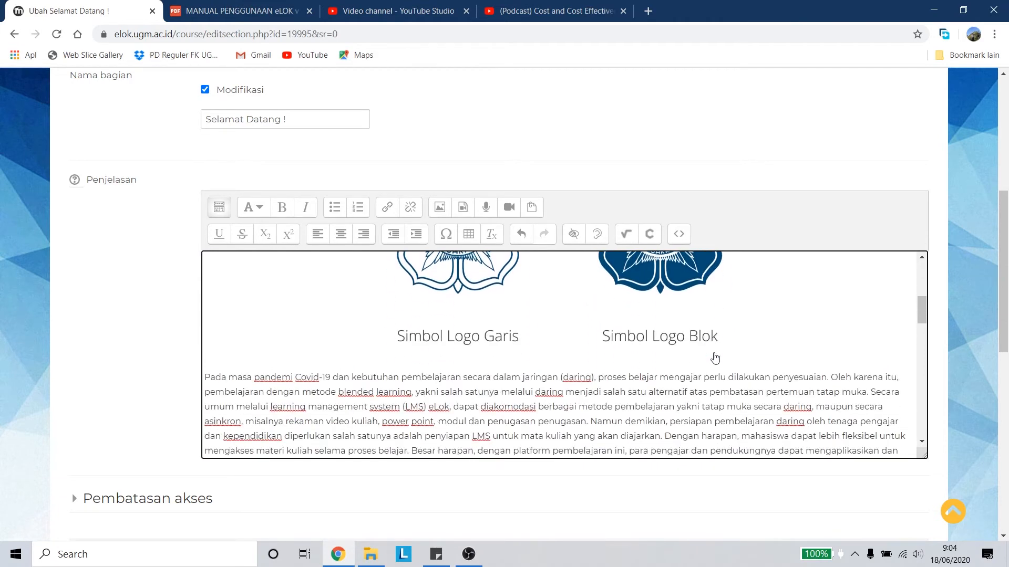
pyautogui.scroll(1, 670, 310)
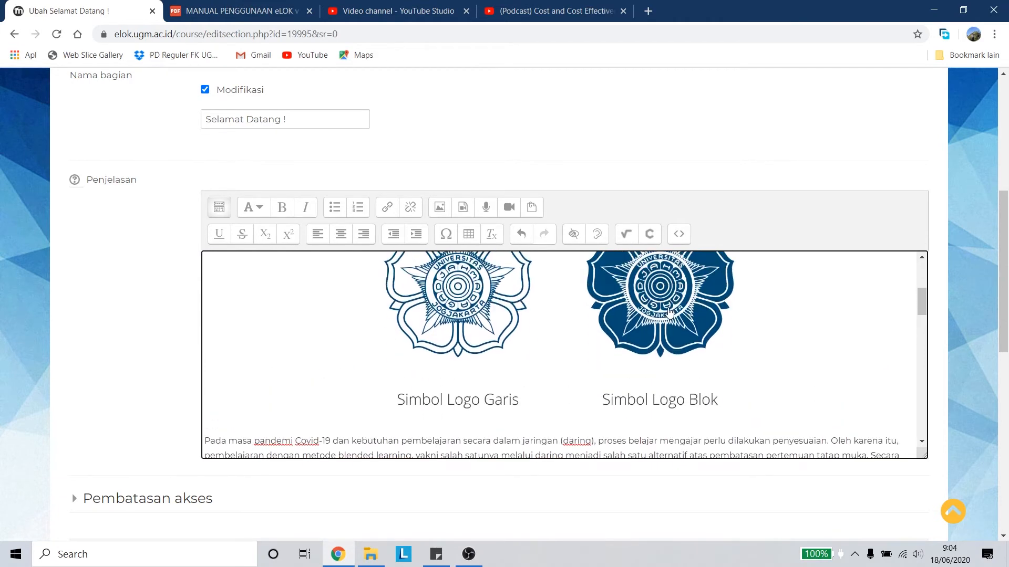
pyautogui.click(680, 234)
pyautogui.scroll(-3, 420, 363)
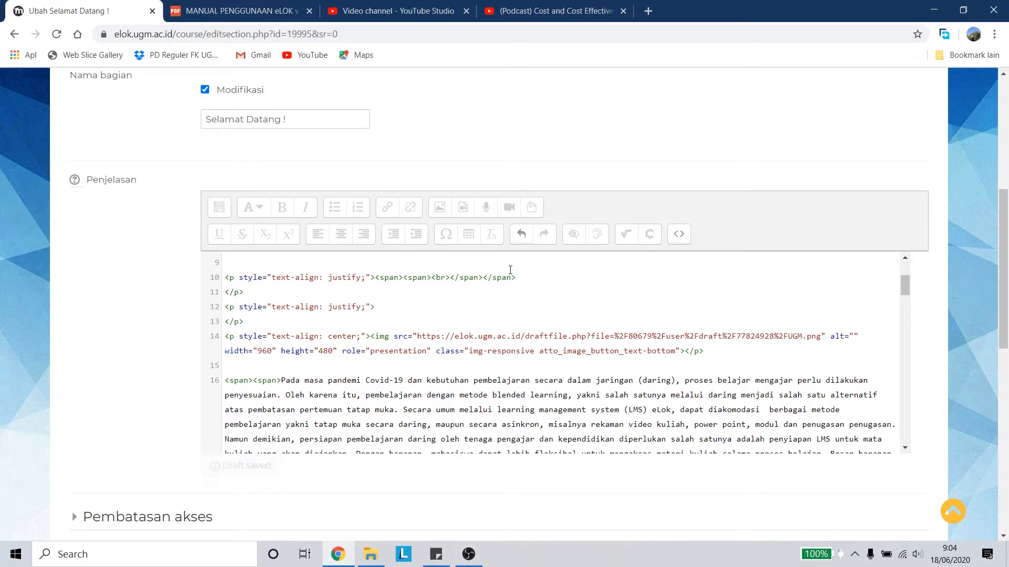
pyautogui.click(681, 236)
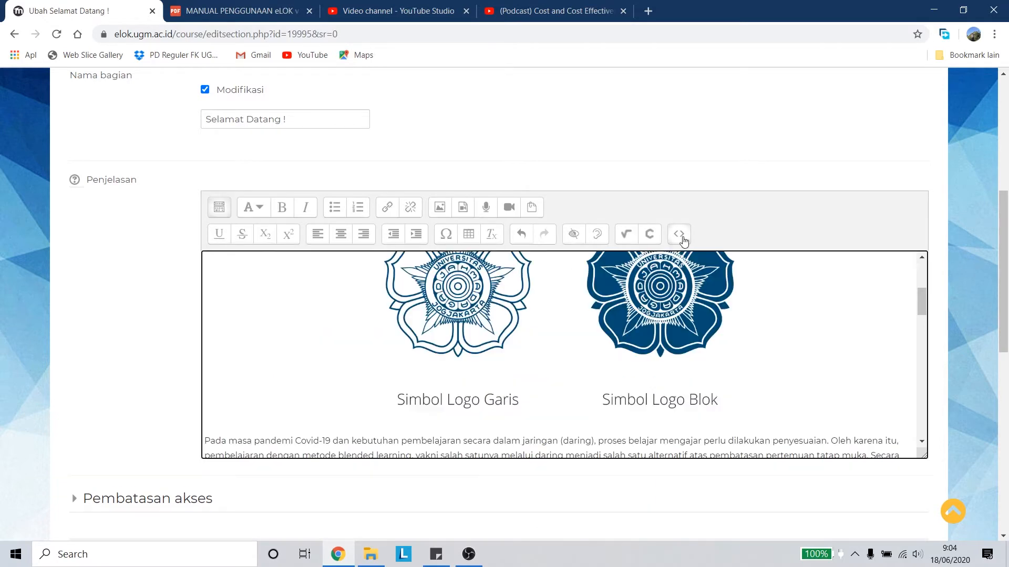
pyautogui.click(681, 236)
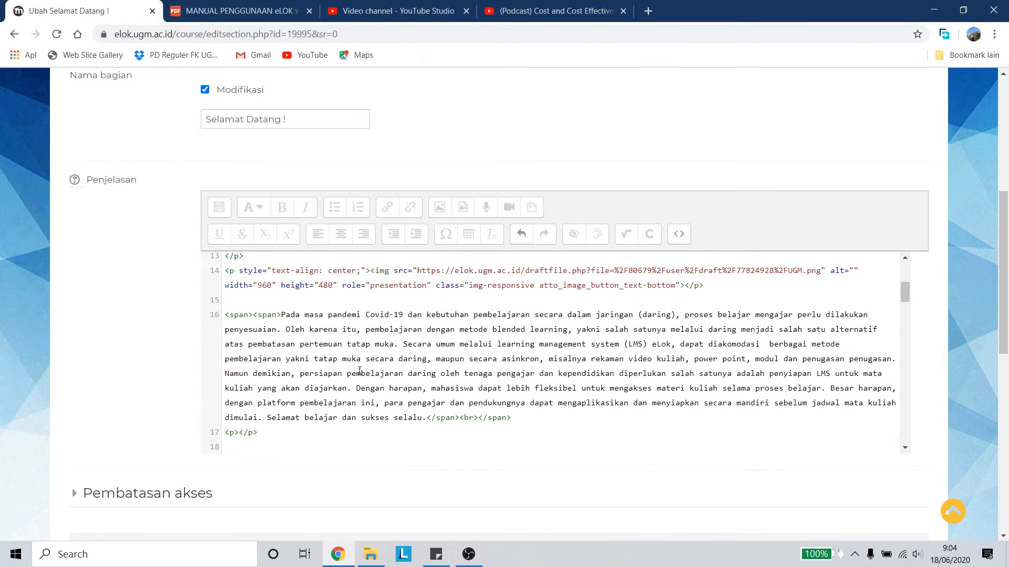
pyautogui.scroll(2, 290, 339)
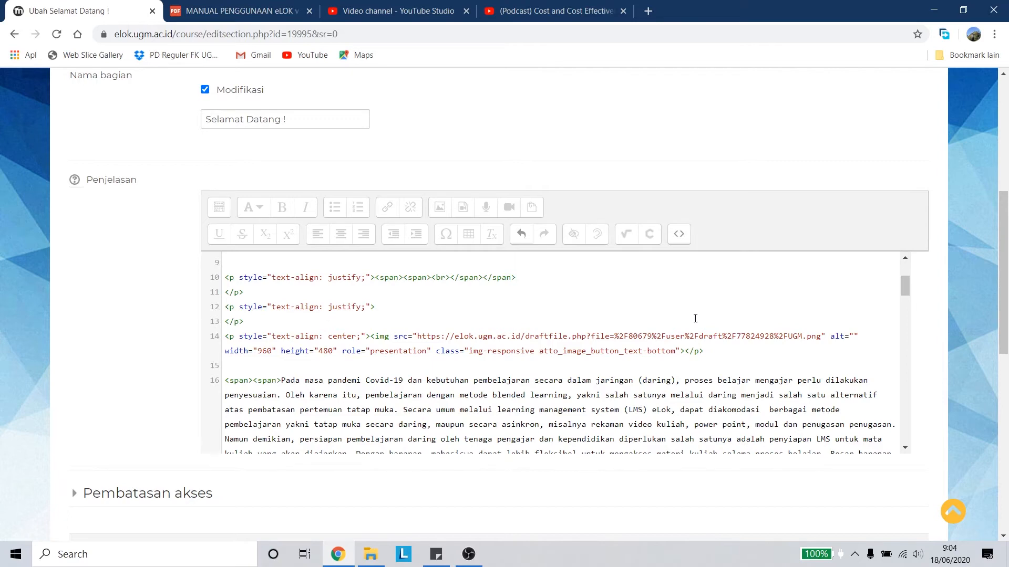
pyautogui.click(679, 235)
pyautogui.click(679, 235)
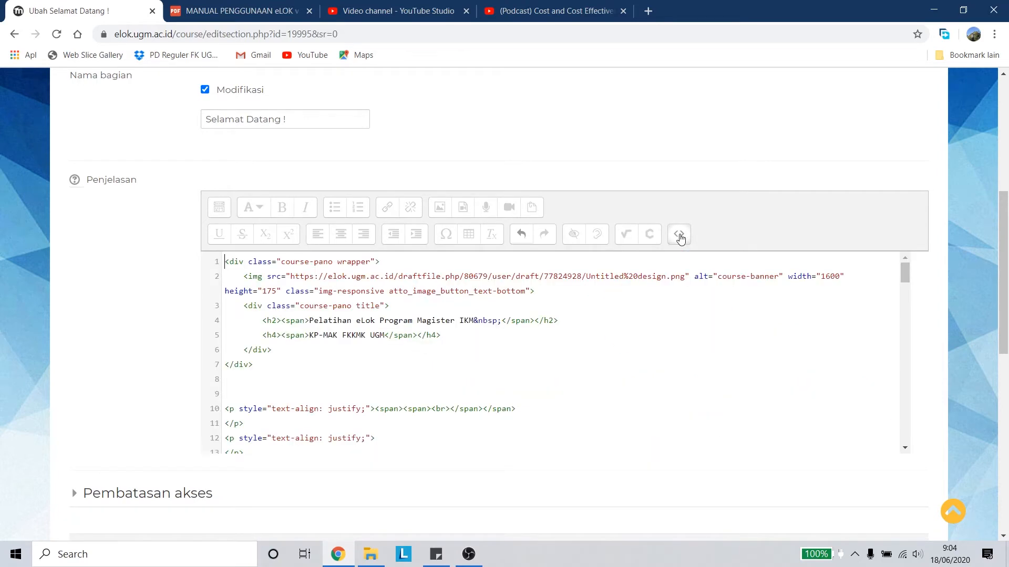
# Delete the UGM.png image paragraph and the empty line below it from the HTML source, and return to the rendered description.
pyautogui.scroll(-5, 446, 374)
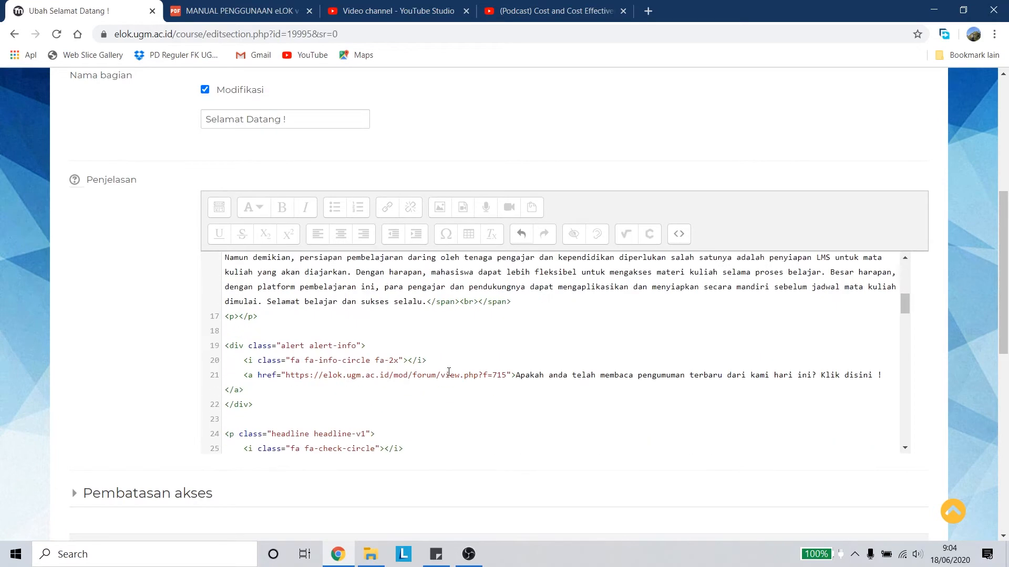
pyautogui.scroll(3, 448, 372)
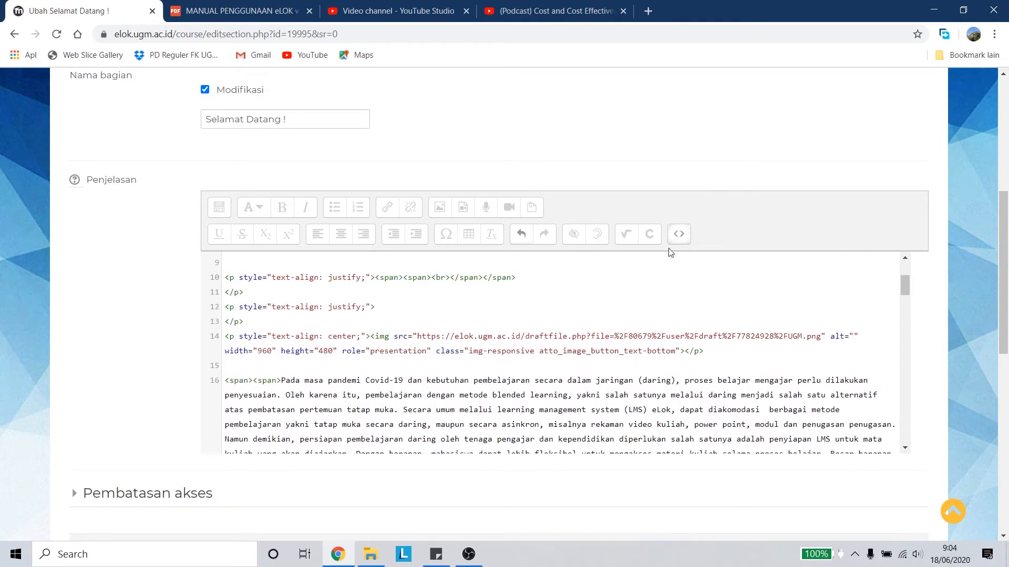
pyautogui.moveTo(704, 351); pyautogui.dragTo(219, 335)
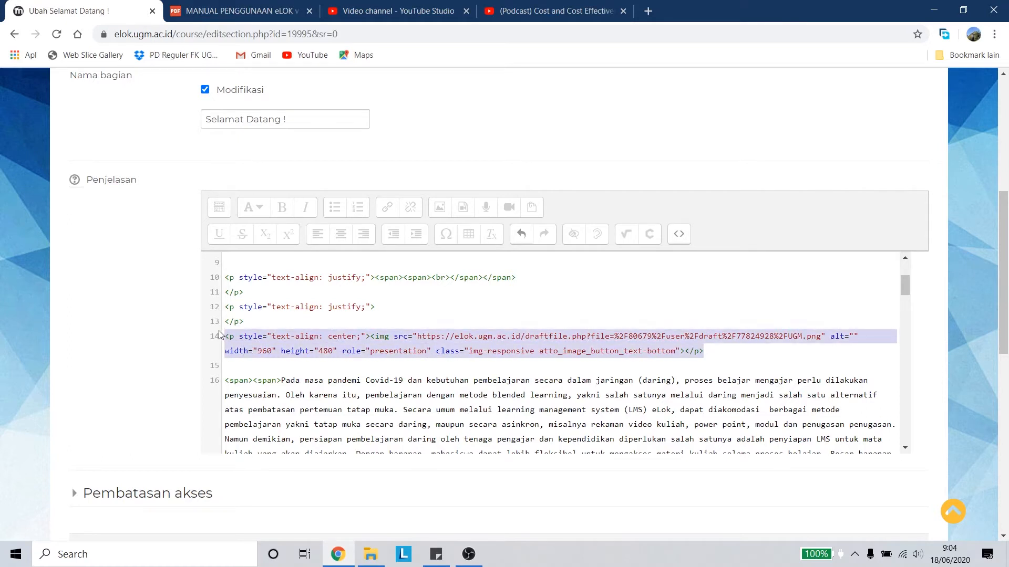
pyautogui.press('BackSpace')
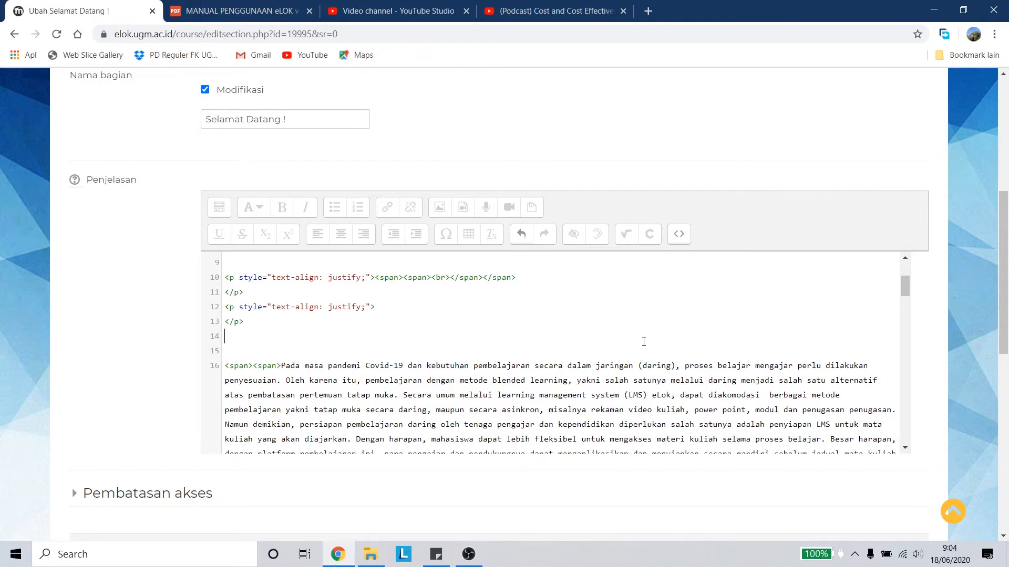
pyautogui.press('BackSpace')
pyautogui.press('BackSpace')
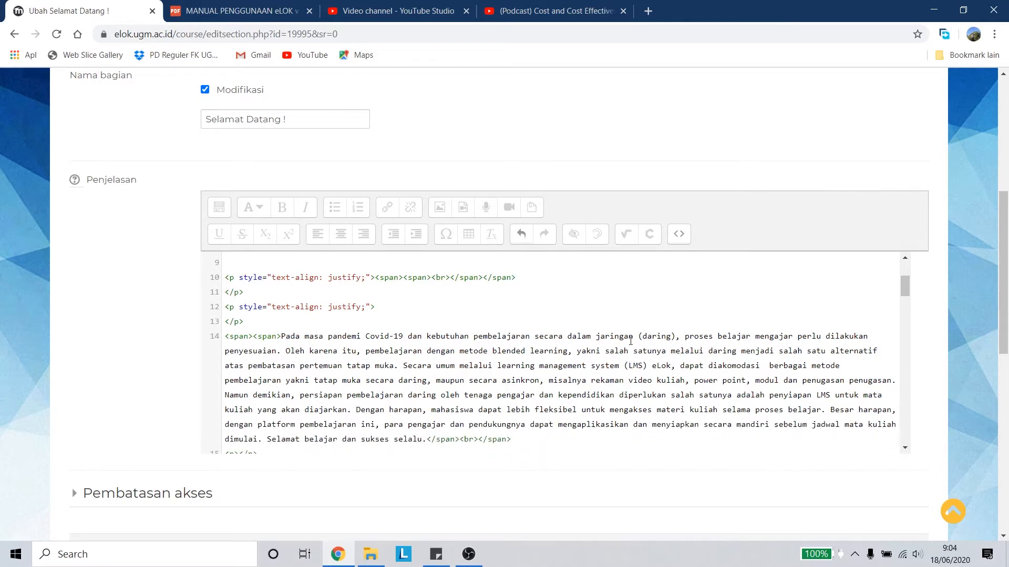
pyautogui.click(678, 234)
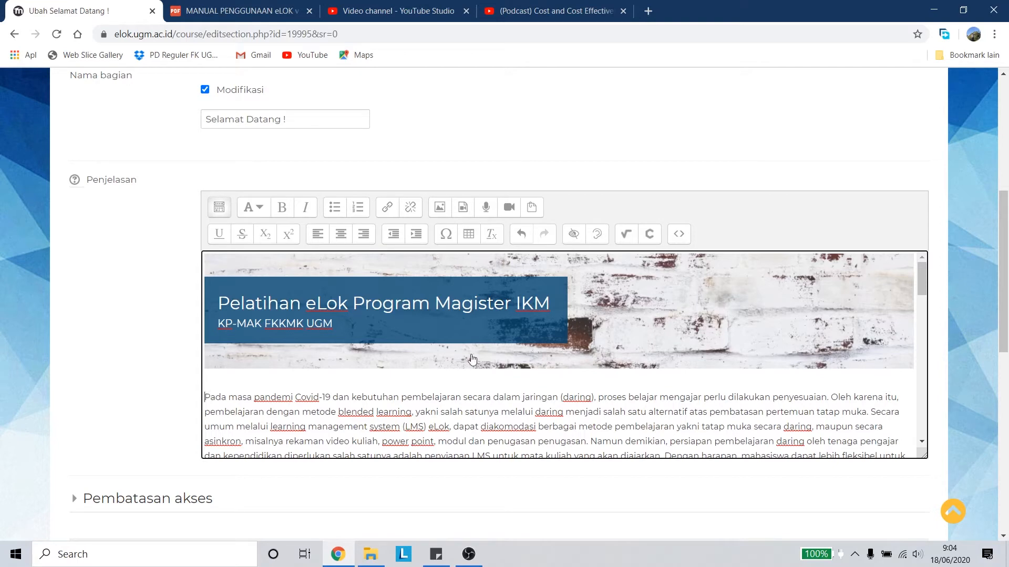
# Remove the gap between the banner and the welcome paragraph, and insert a fresh empty line above the paragraph.
pyautogui.press('BackSpace')
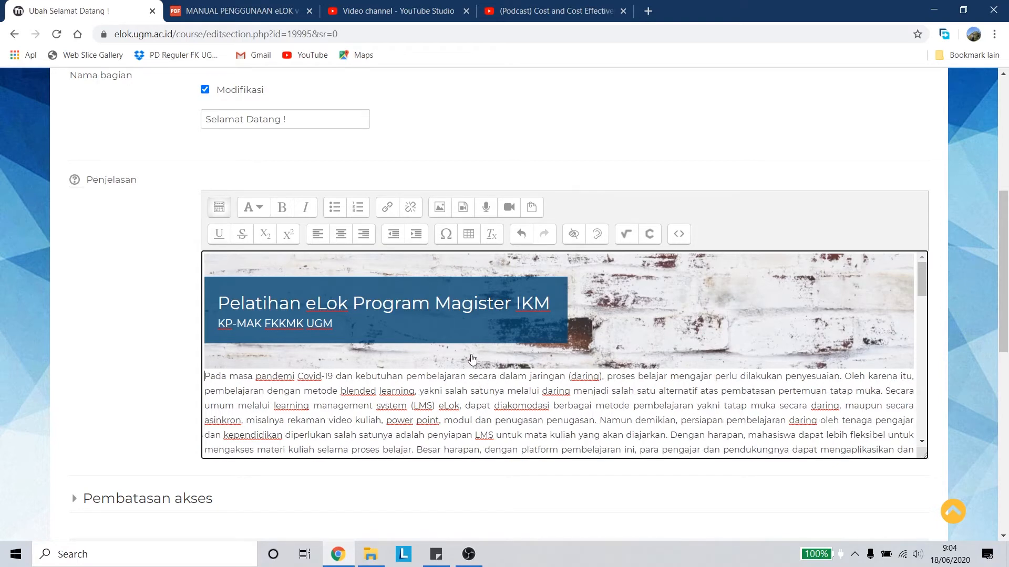
pyautogui.press('Return')
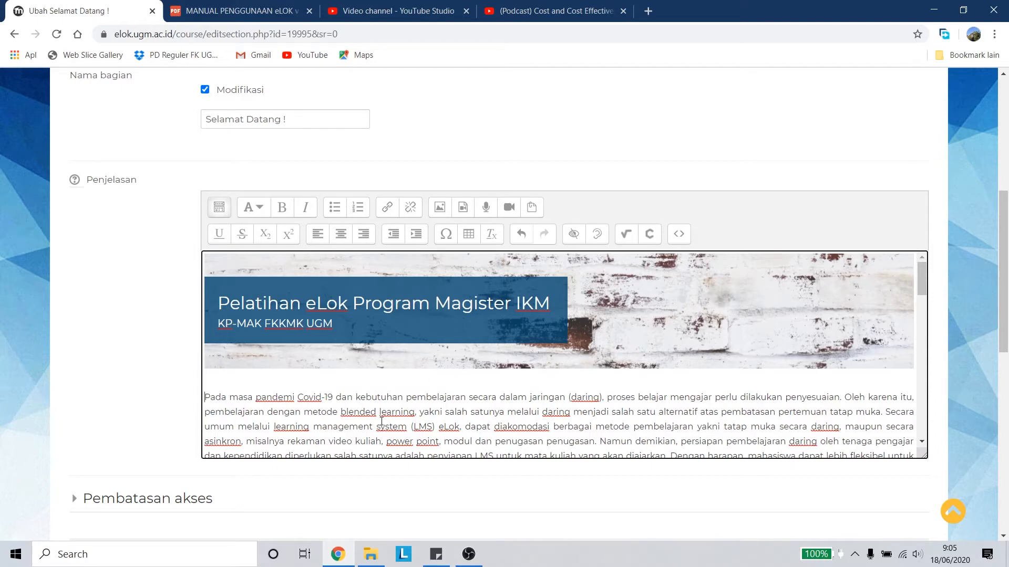
pyautogui.scroll(-1, 310, 350)
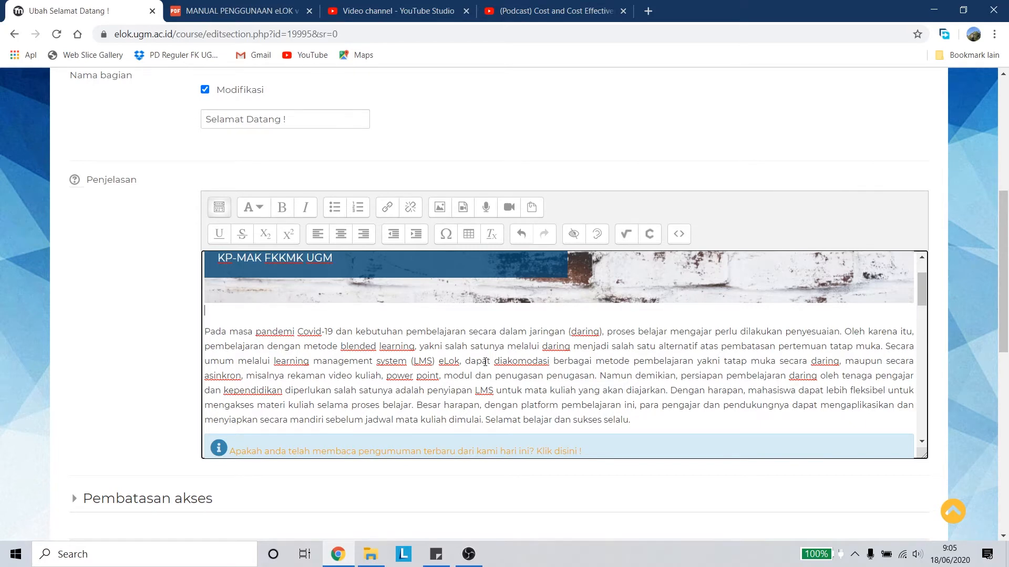
# Add the line "Selamat datang !" between the banner and the welcome paragraph.
pyautogui.press('Return')
pyautogui.write('s')
pyautogui.press('capslock')
pyautogui.write('ELAMAT')
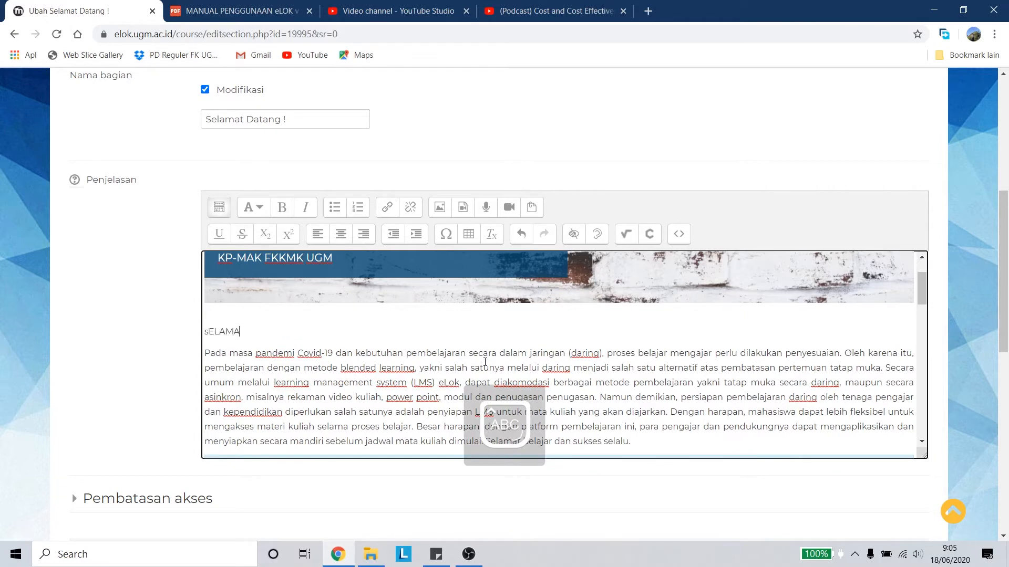
pyautogui.press('BackSpace')
pyautogui.press('BackSpace')
pyautogui.press('BackSpace')
pyautogui.press('BackSpace')
pyautogui.press('BackSpace')
pyautogui.press('BackSpace')
pyautogui.press('BackSpace')
pyautogui.press('capslock')
pyautogui.write('Selamat datang ')
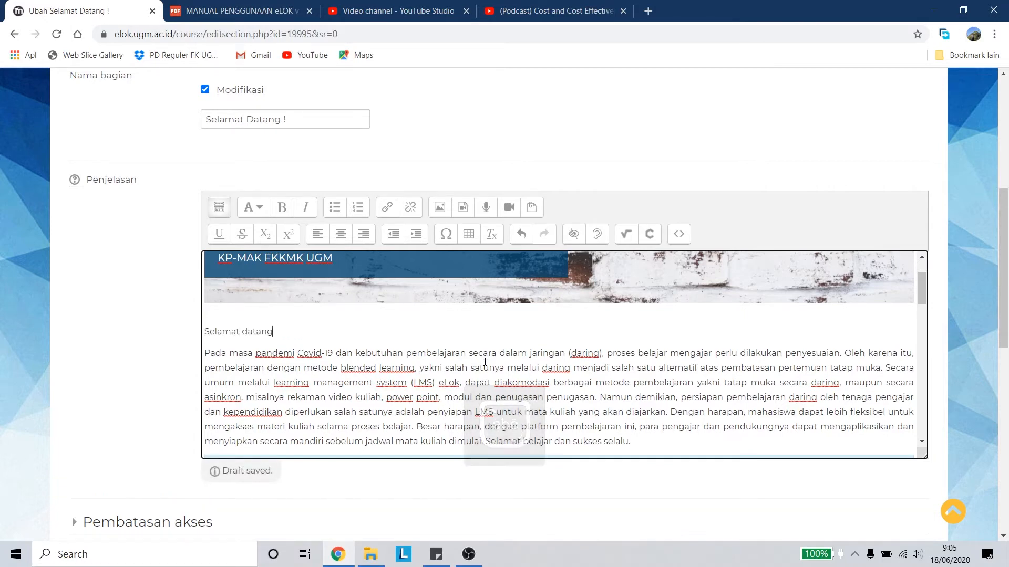
pyautogui.write('!')
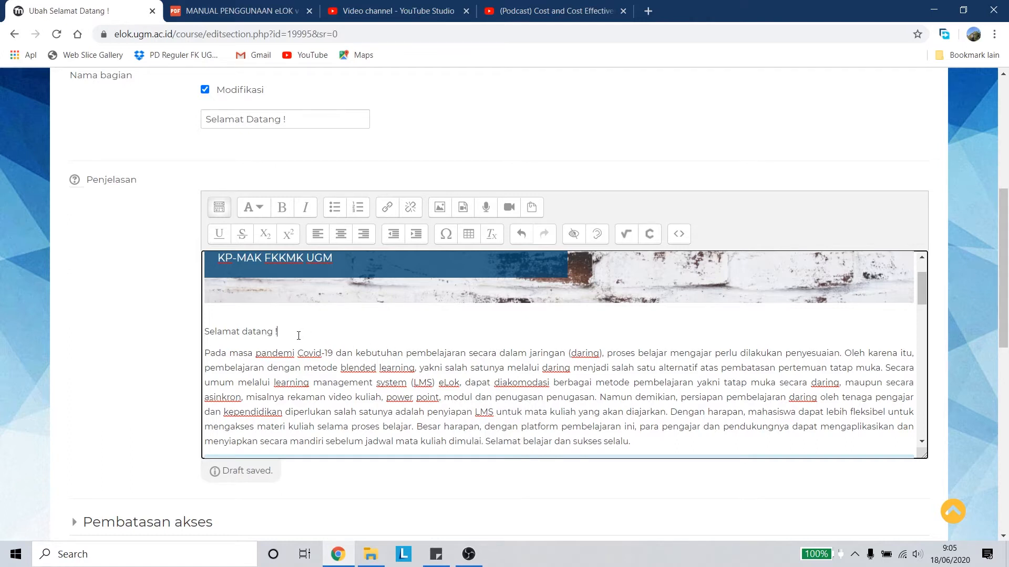
# Delete the "Selamat datang !" line and its leftover empty line above the welcome paragraph.
pyautogui.moveTo(299, 335); pyautogui.dragTo(201, 337)
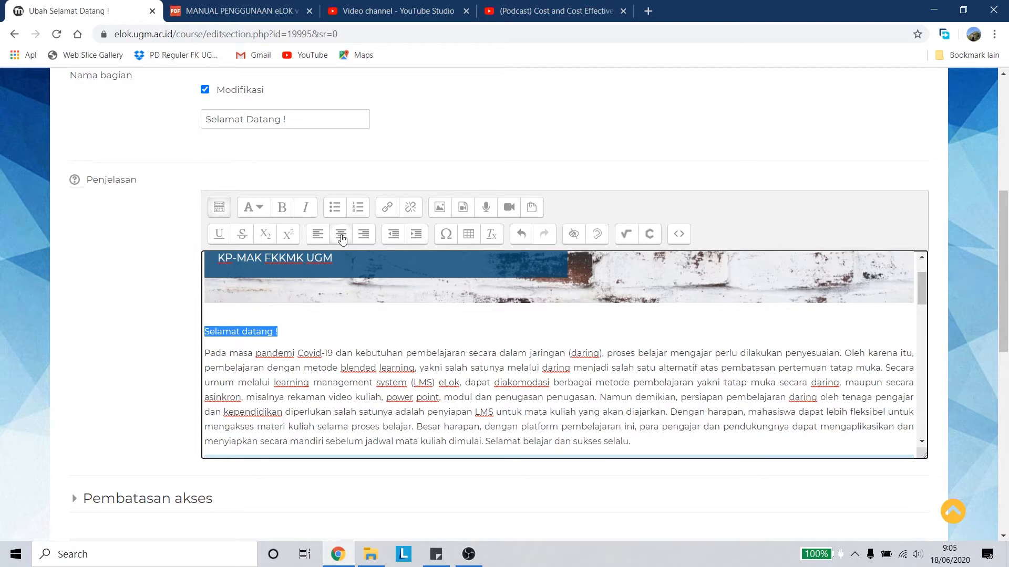
pyautogui.moveTo(292, 332); pyautogui.dragTo(178, 339)
pyautogui.press('BackSpace')
pyautogui.press('BackSpace')
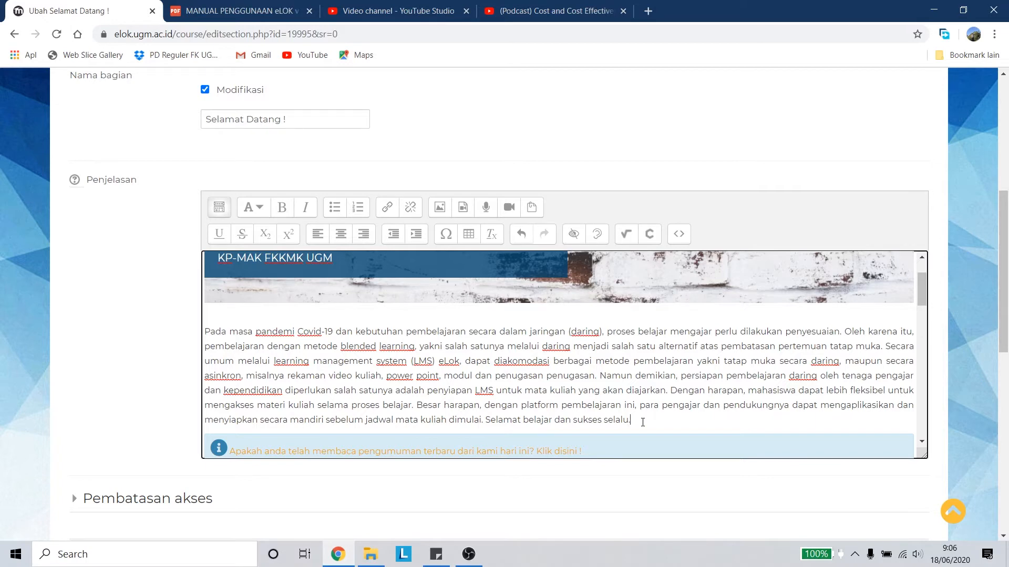
# Left-align the whole welcome paragraph and locate its text-align style in the HTML source.
pyautogui.moveTo(642, 423); pyautogui.dragTo(185, 326)
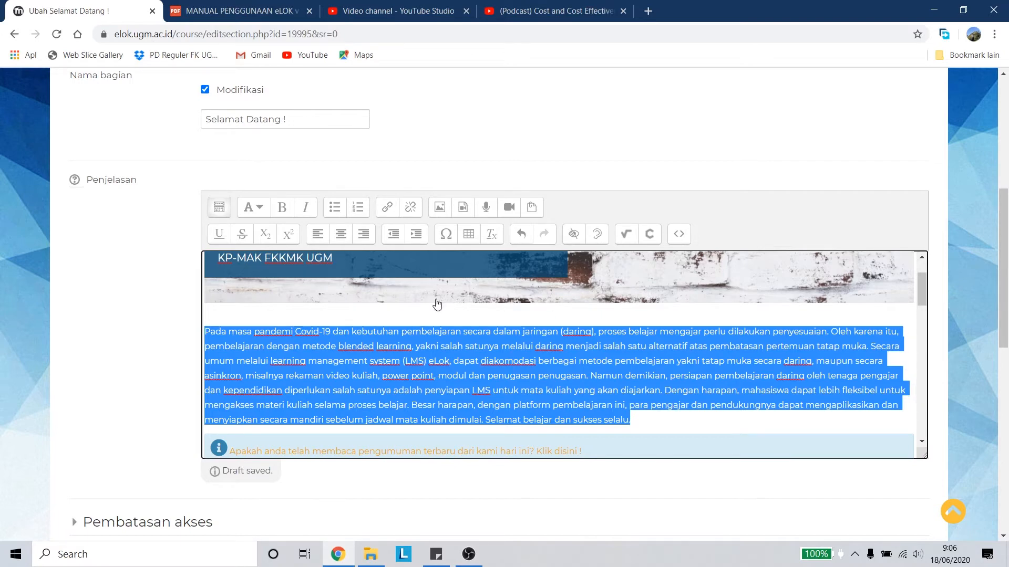
pyautogui.click(679, 234)
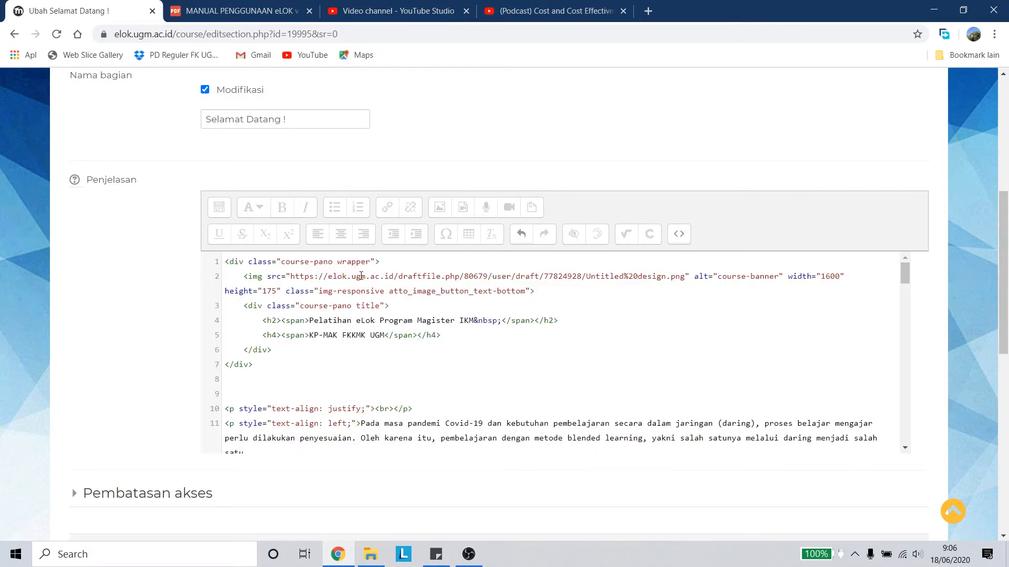
pyautogui.scroll(-3, 361, 293)
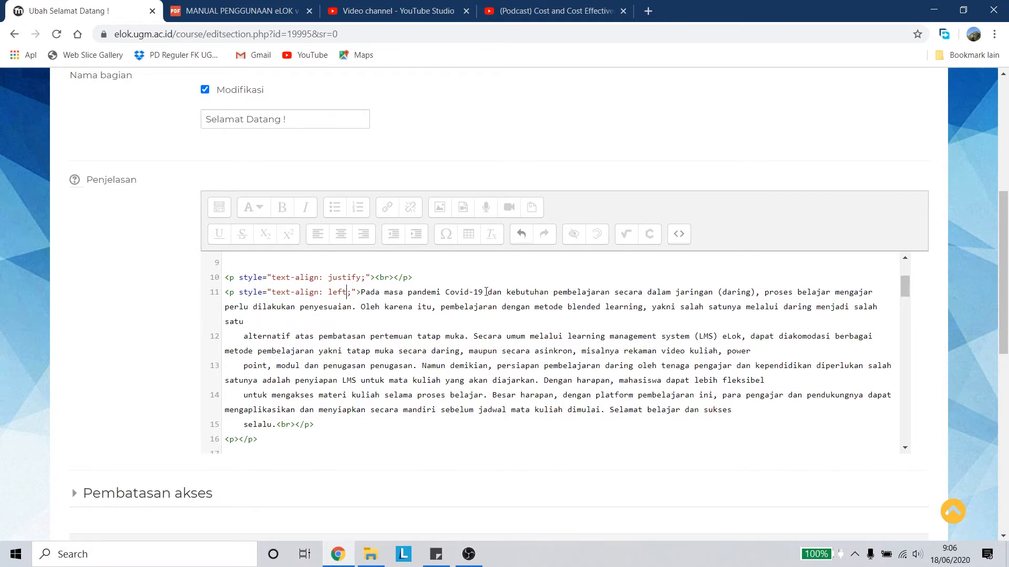
# Set the welcome paragraph's text-align value to justify in the HTML source and return to the rendered description.
pyautogui.press('BackSpace')
pyautogui.press('BackSpace')
pyautogui.press('BackSpace')
pyautogui.press('BackSpace')
pyautogui.write('justify')
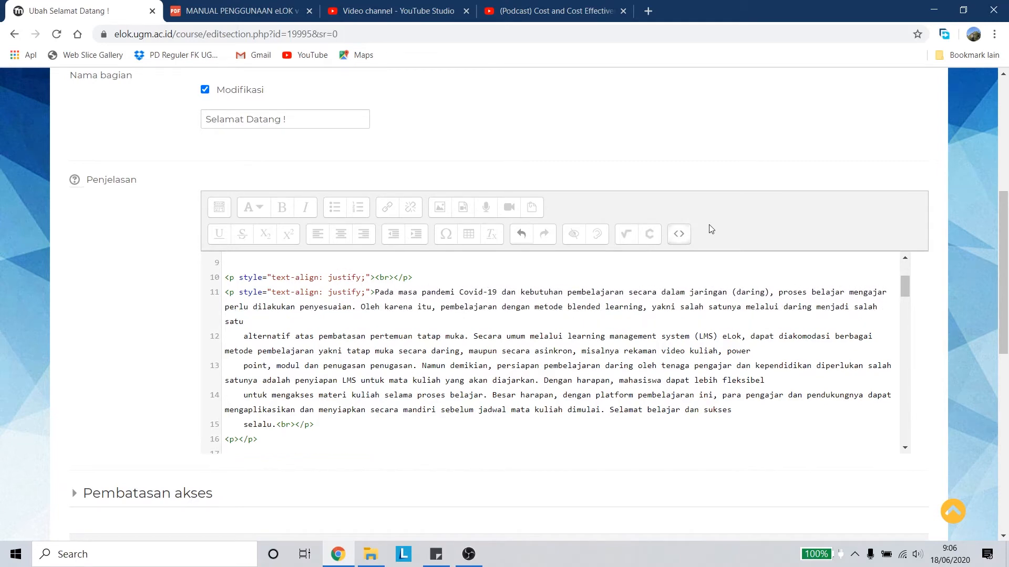
pyautogui.click(680, 238)
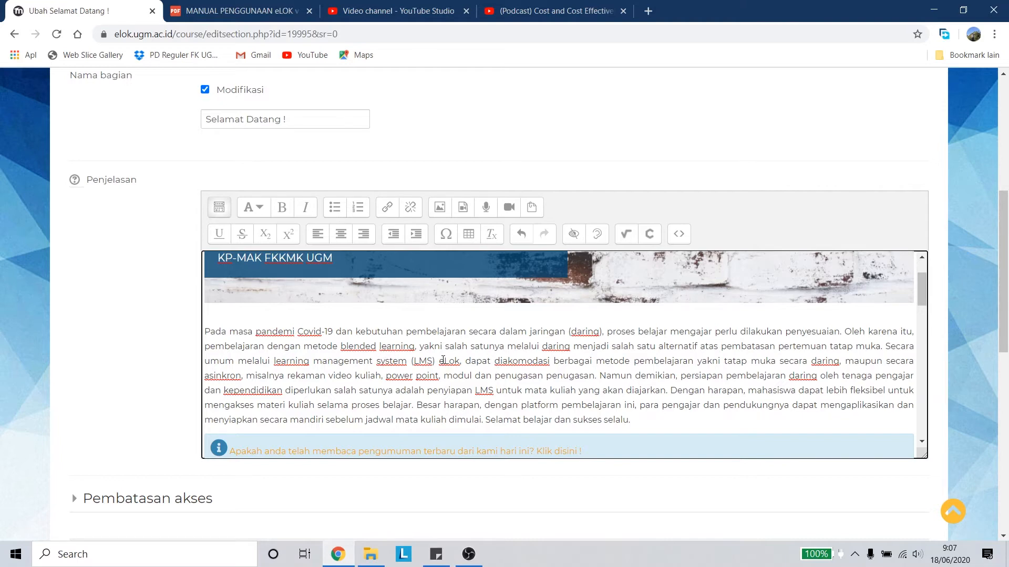
# Insert one more empty line between the banner and the welcome paragraph, and show the description's HTML source.
pyautogui.scroll(1, 456, 349)
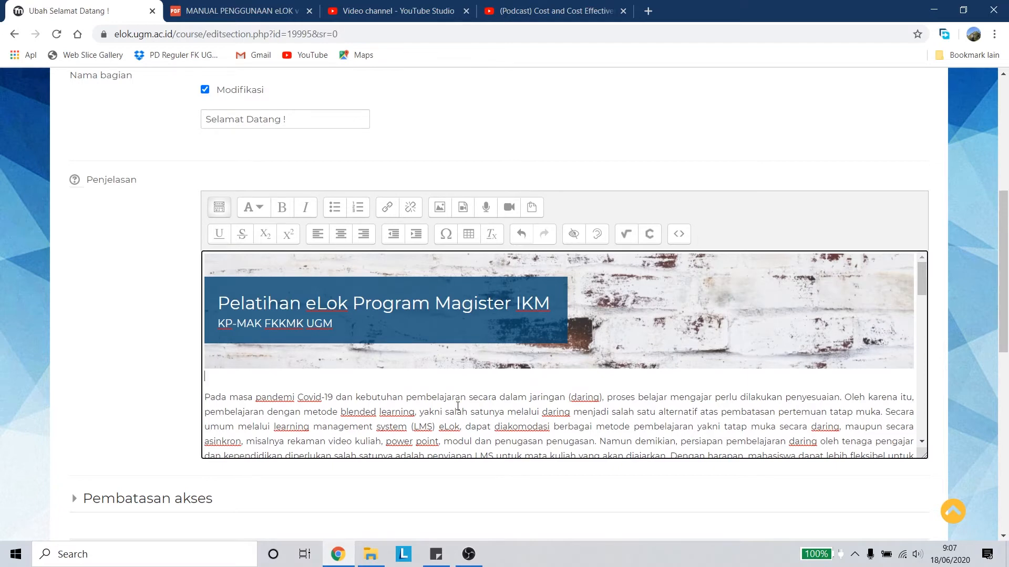
pyautogui.press('Return')
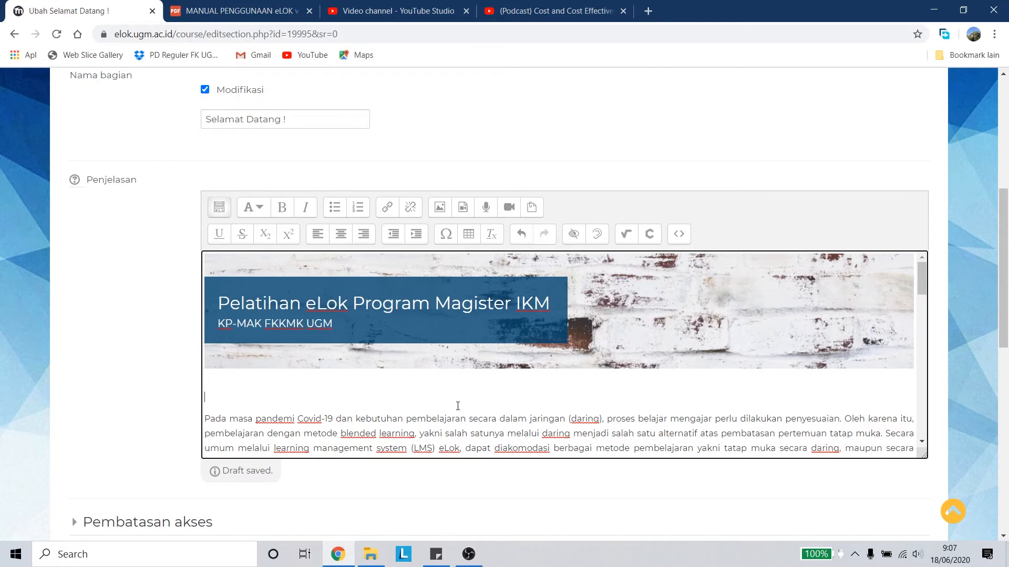
pyautogui.press('BackSpace')
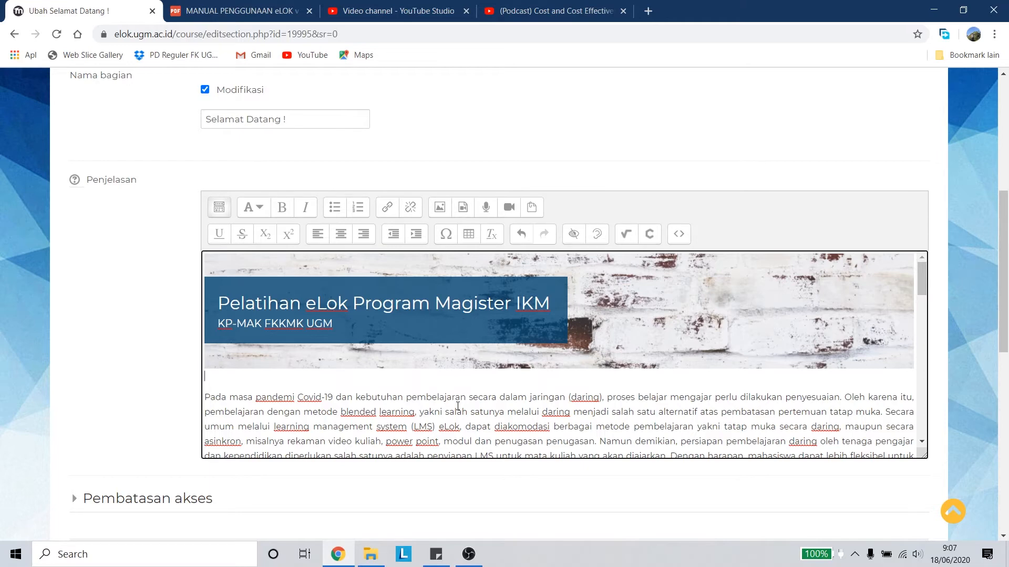
pyautogui.press('Return')
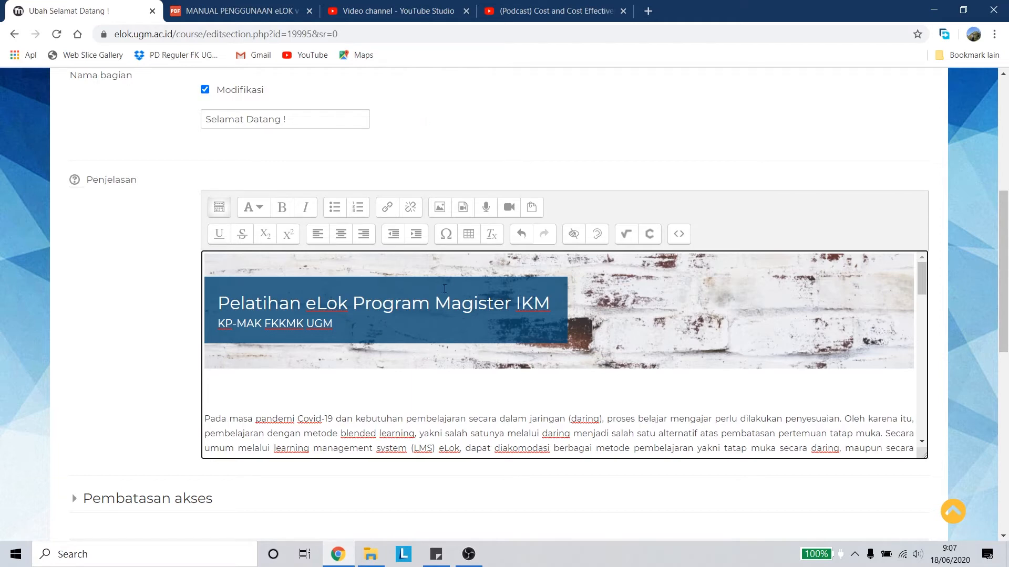
pyautogui.click(679, 235)
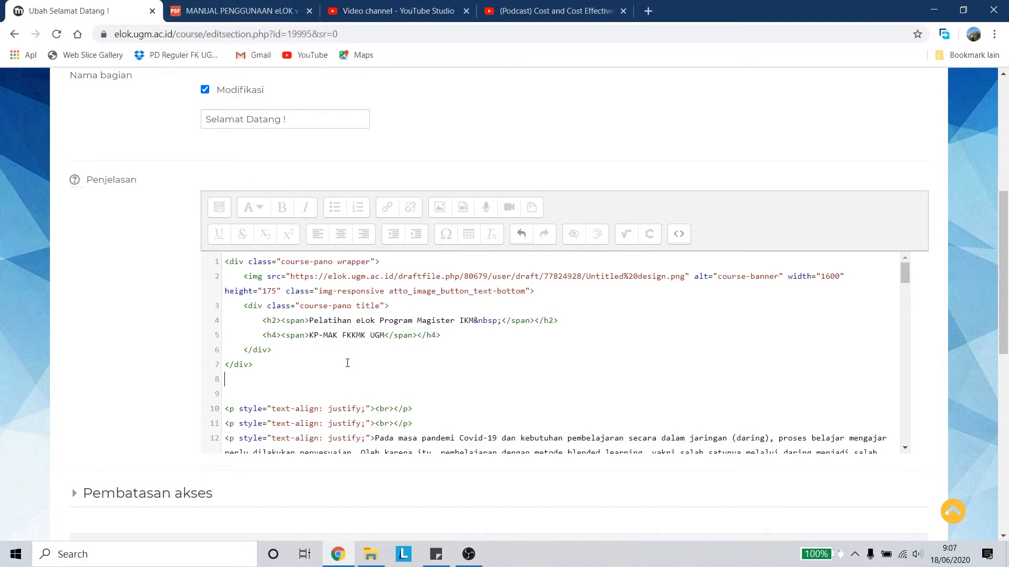
# Switch to the eLOK manual PDF and examine the "Membuat judul course" instructions and their banner HTML code.
pyautogui.click(242, 11)
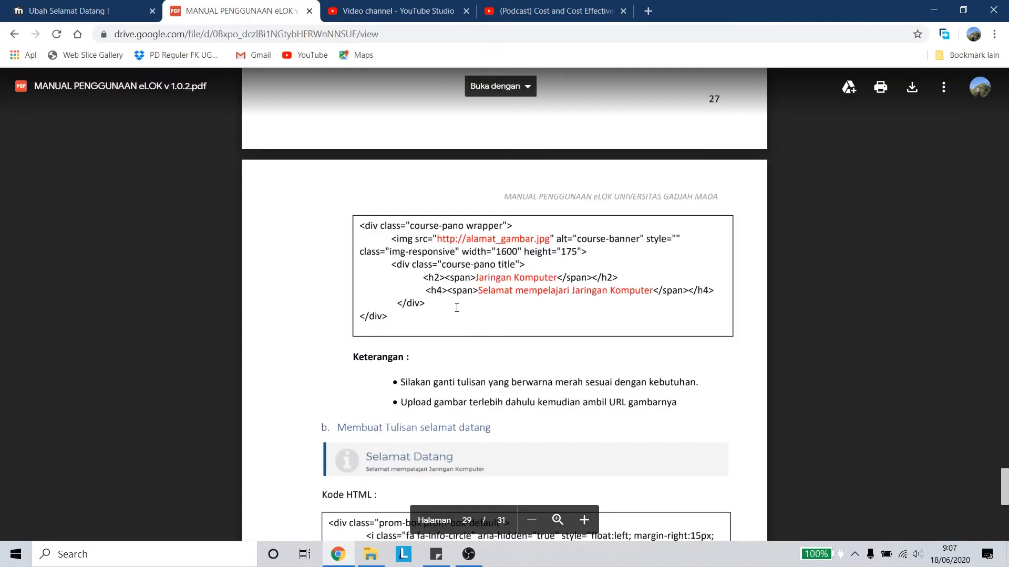
pyautogui.scroll(9, 432, 278)
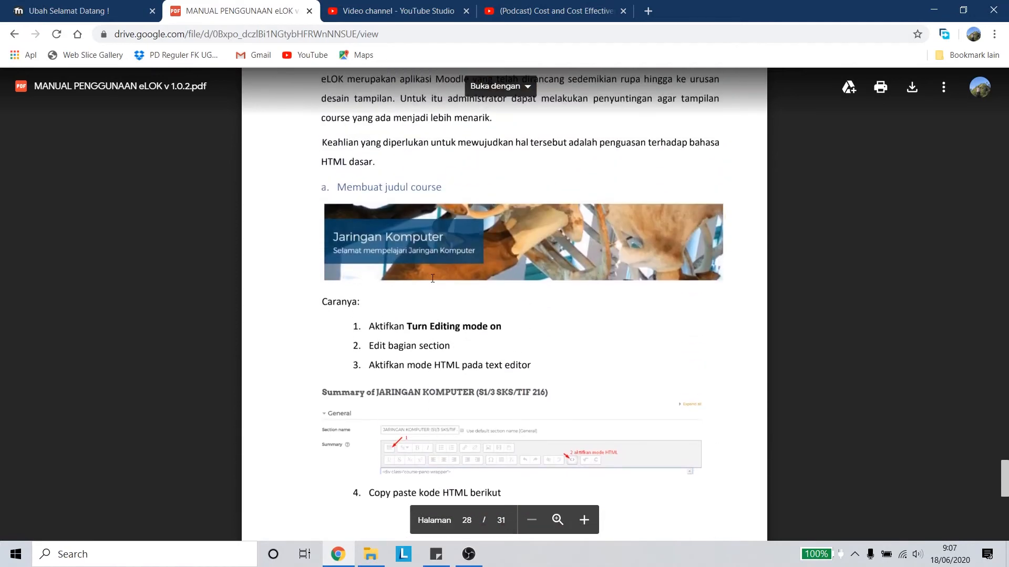
pyautogui.scroll(2, 426, 263)
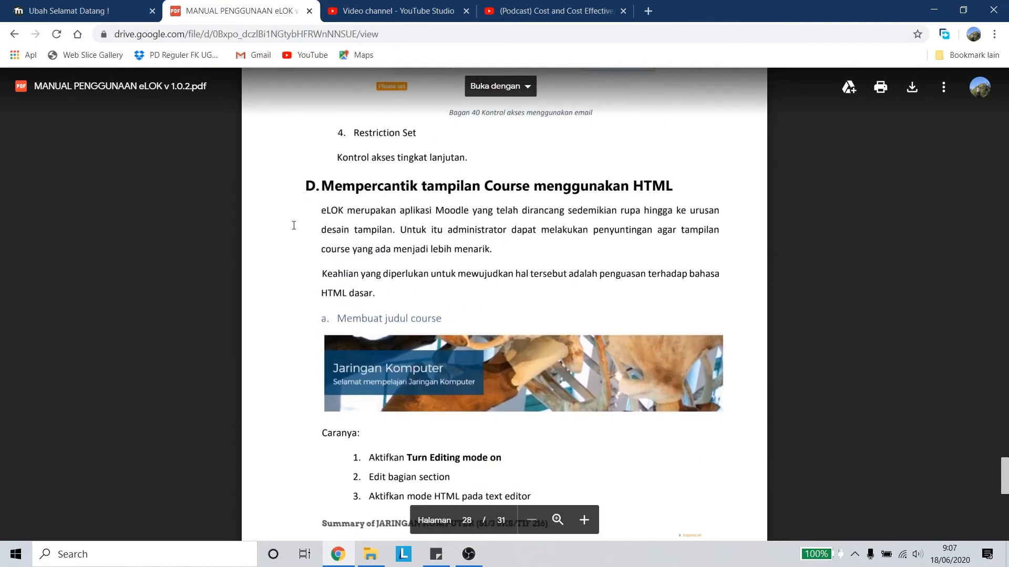
pyautogui.scroll(-1, 389, 220)
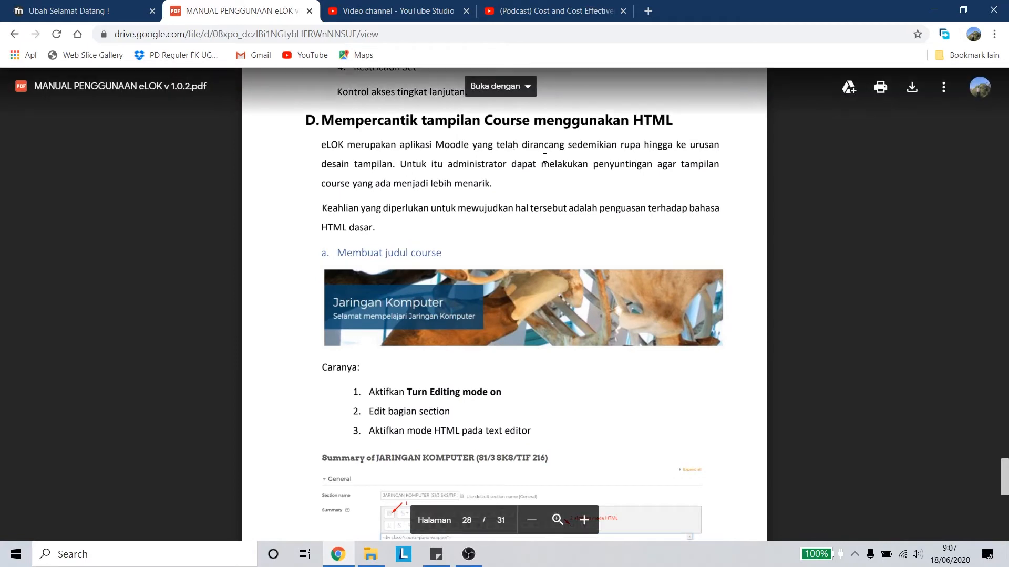
pyautogui.scroll(-4, 486, 314)
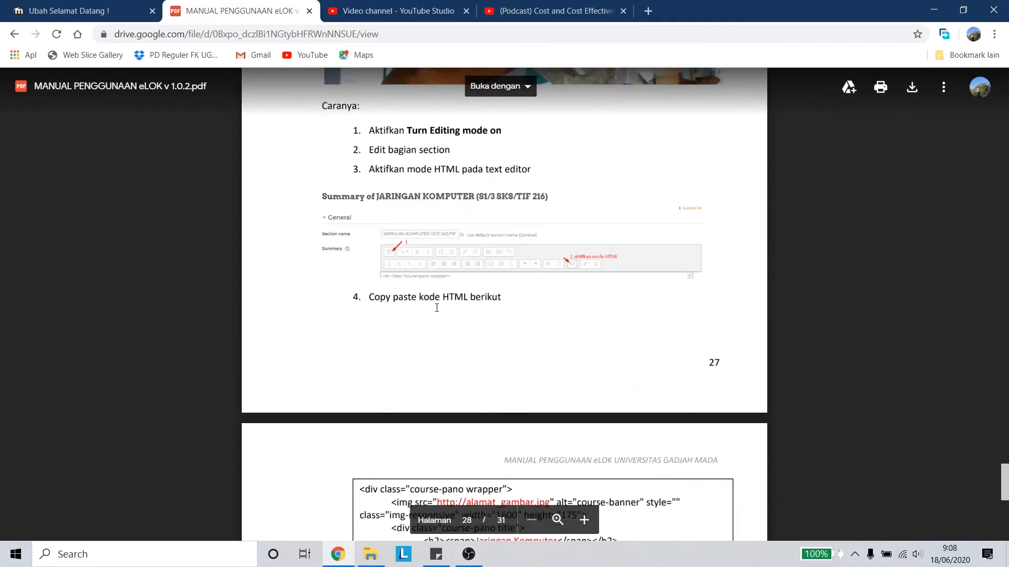
pyautogui.scroll(2, 374, 243)
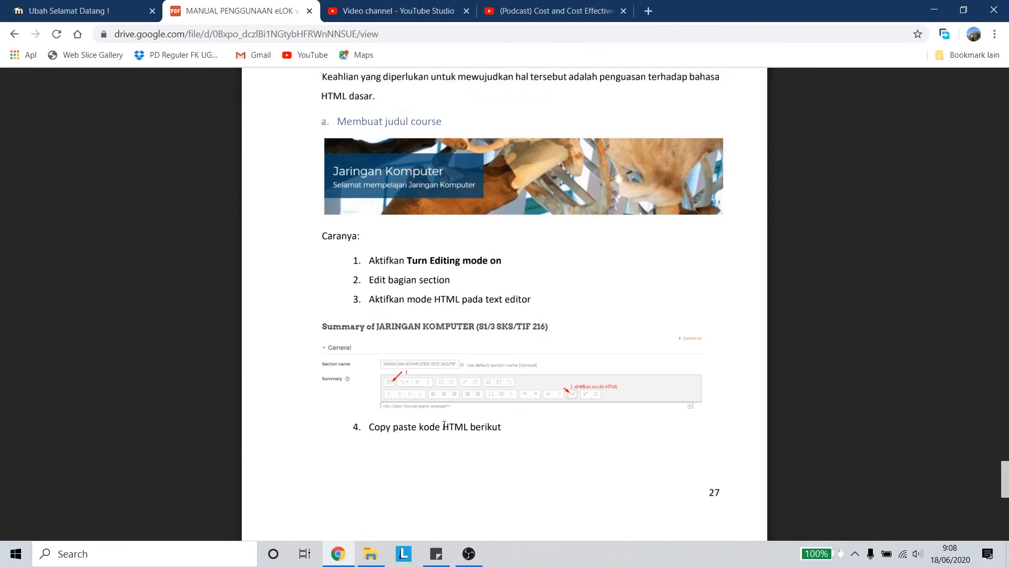
pyautogui.scroll(-5, 444, 424)
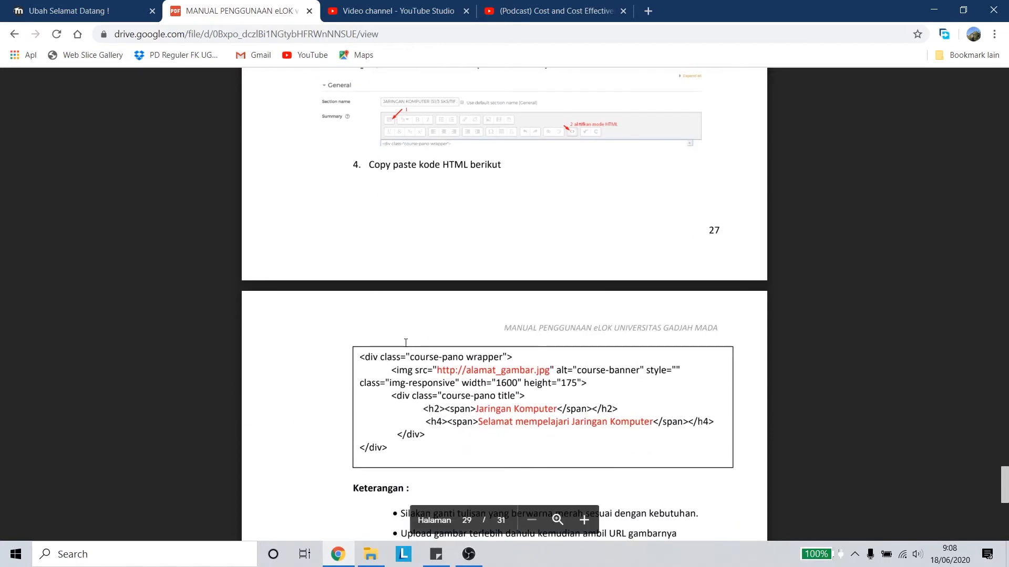
pyautogui.scroll(-1, 405, 342)
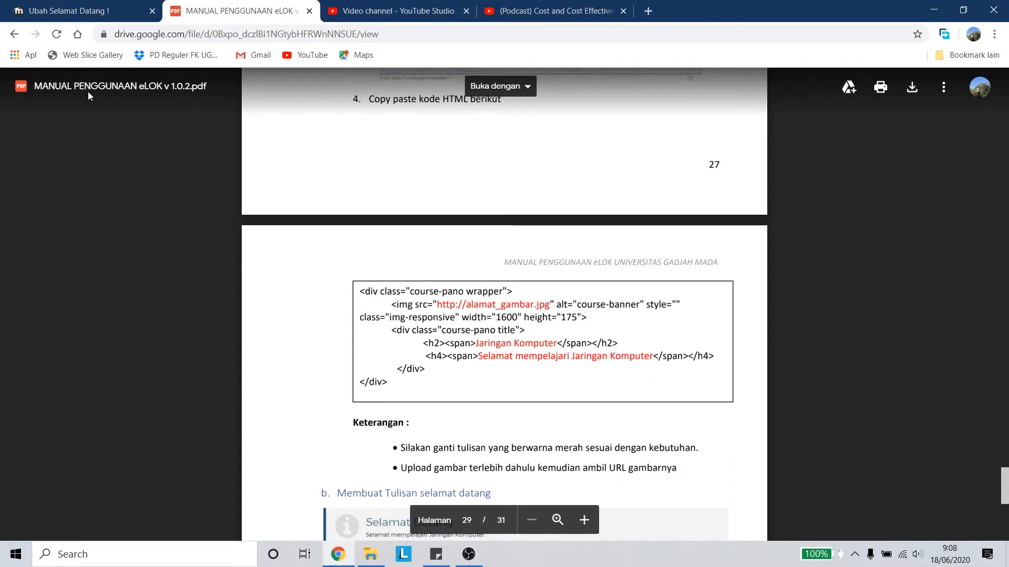
# Compare the section description's HTML source with the manual's course-title code, ending back at the manual.
pyautogui.click(85, 19)
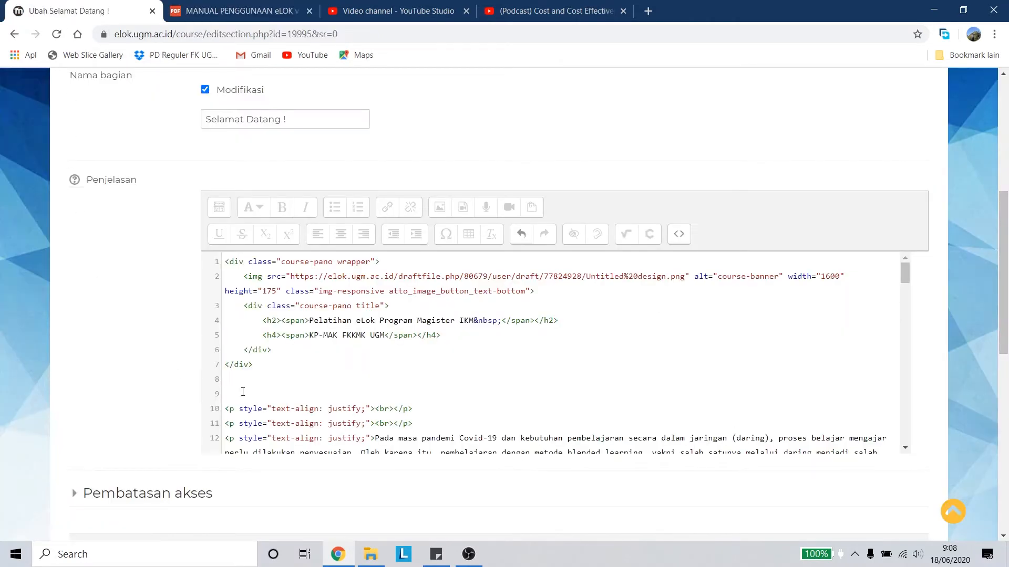
pyautogui.scroll(1, 334, 320)
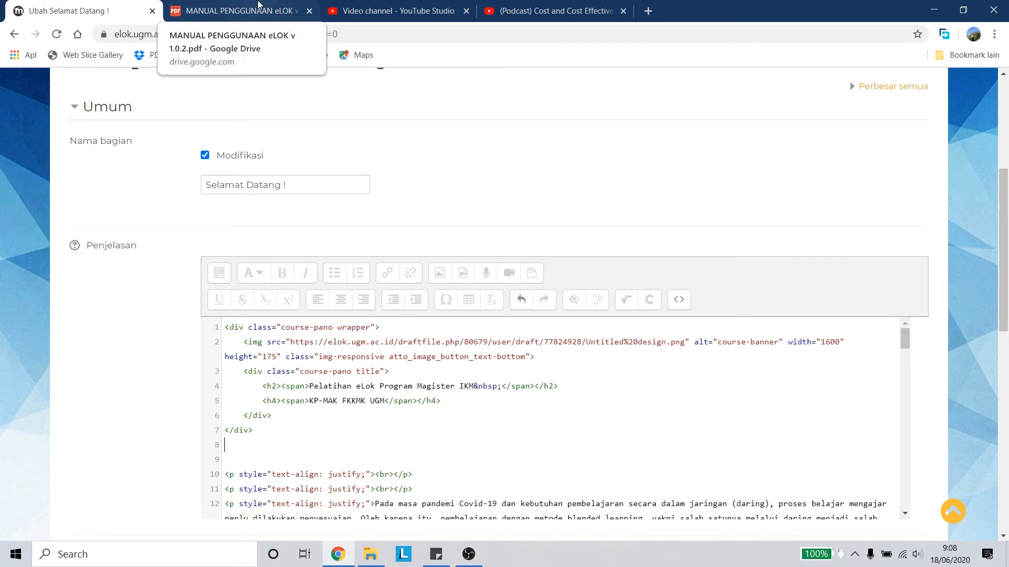
pyautogui.click(258, 4)
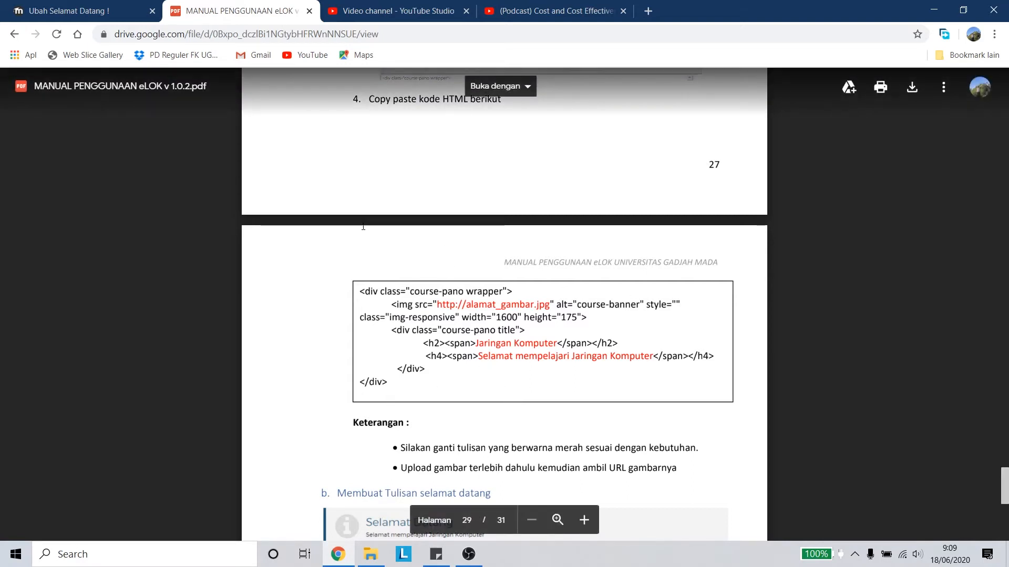
# Switch to the eLOK section editor, highlight the banner image's URL in the HTML source, and bring up the Windows search.
pyautogui.click(42, 4)
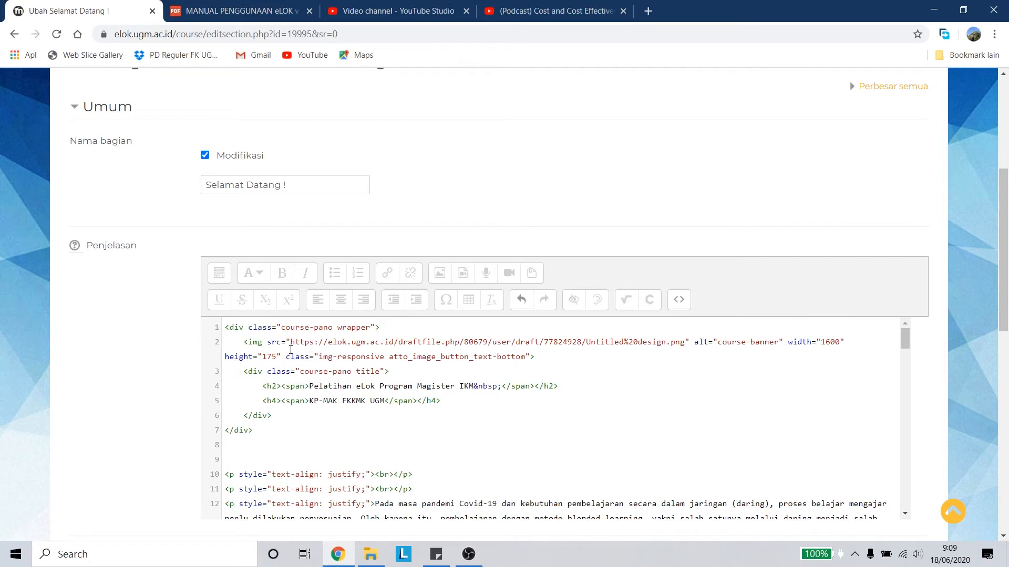
pyautogui.moveTo(292, 342); pyautogui.dragTo(685, 342)
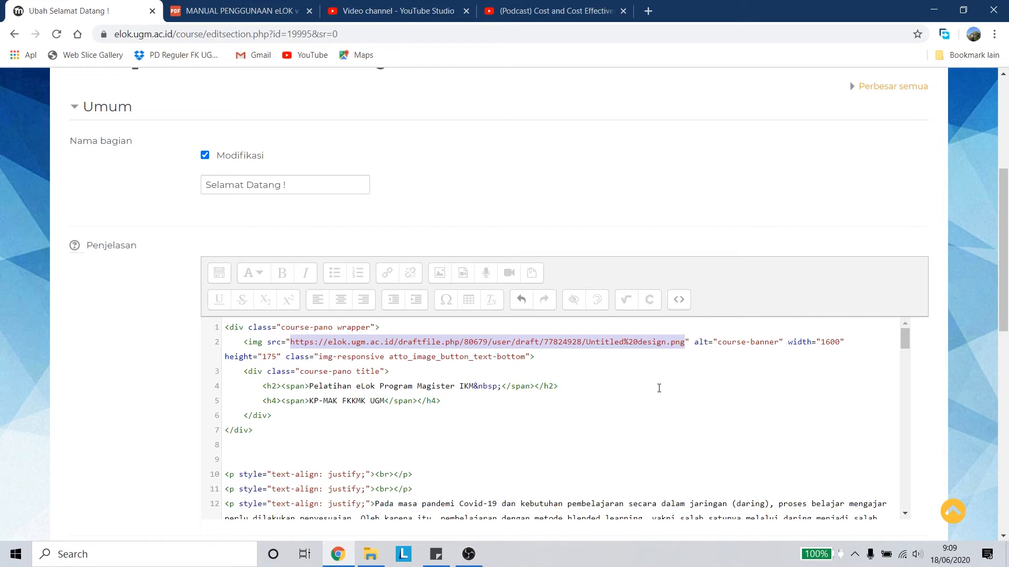
pyautogui.press('super')
pyautogui.write('notepad')
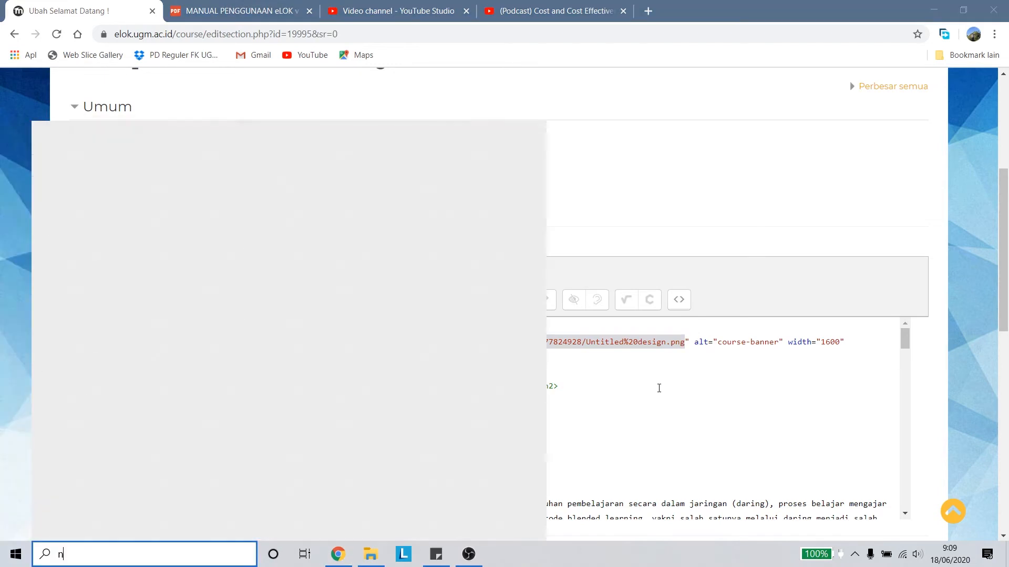
pyautogui.press('BackSpace')
pyautogui.press('BackSpace')
pyautogui.press('BackSpace')
pyautogui.press('BackSpace')
pyautogui.press('BackSpace')
pyautogui.press('BackSpace')
pyautogui.press('BackSpace')
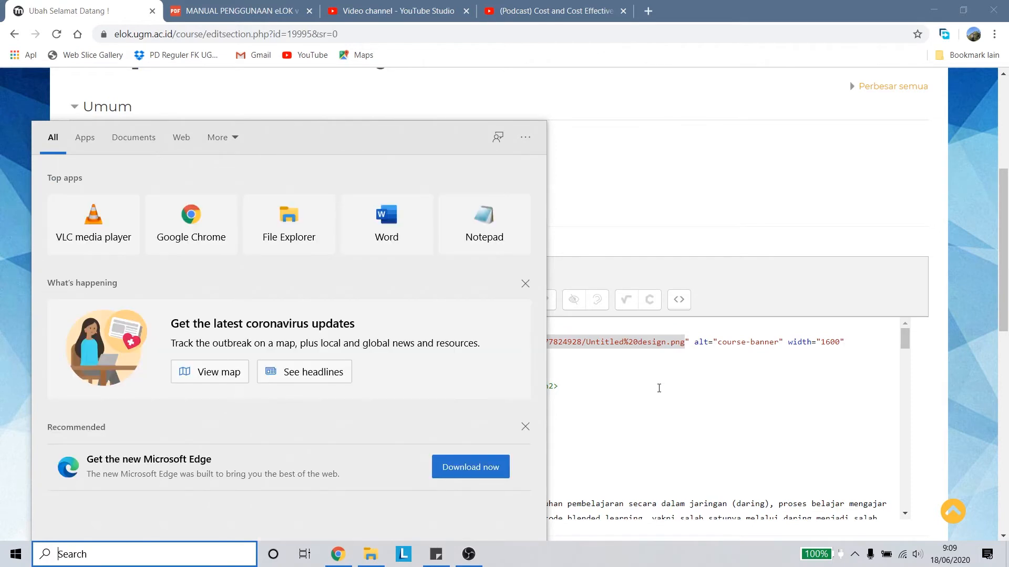
pyautogui.write('stickynotes')
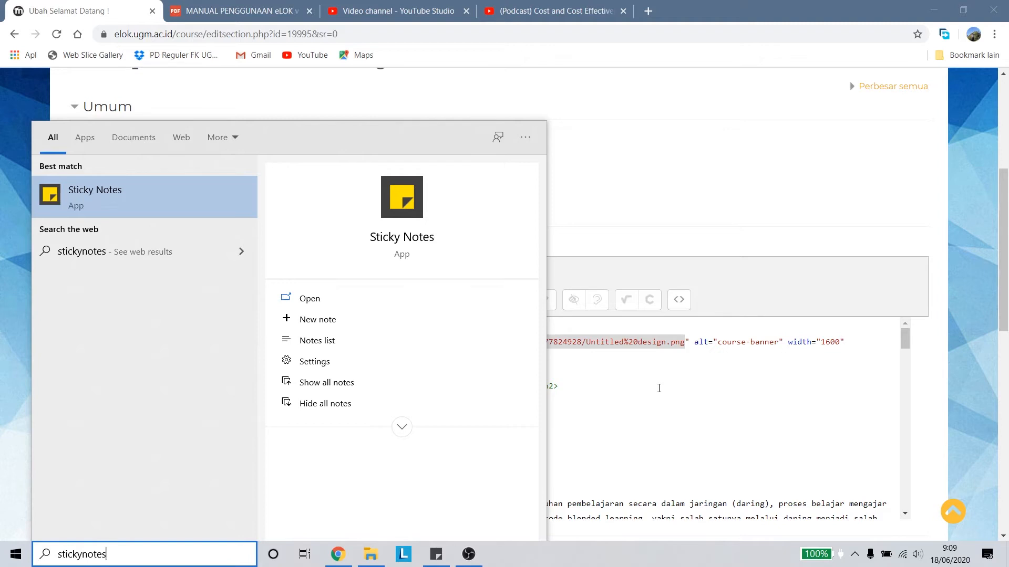
pyautogui.press('BackSpace')
pyautogui.press('BackSpace')
pyautogui.press('BackSpace')
pyautogui.press('BackSpace')
pyautogui.press('BackSpace')
pyautogui.press('BackSpace')
pyautogui.press('BackSpace')
pyautogui.press('BackSpace')
pyautogui.press('BackSpace')
pyautogui.press('BackSpace')
pyautogui.press('BackSpace')
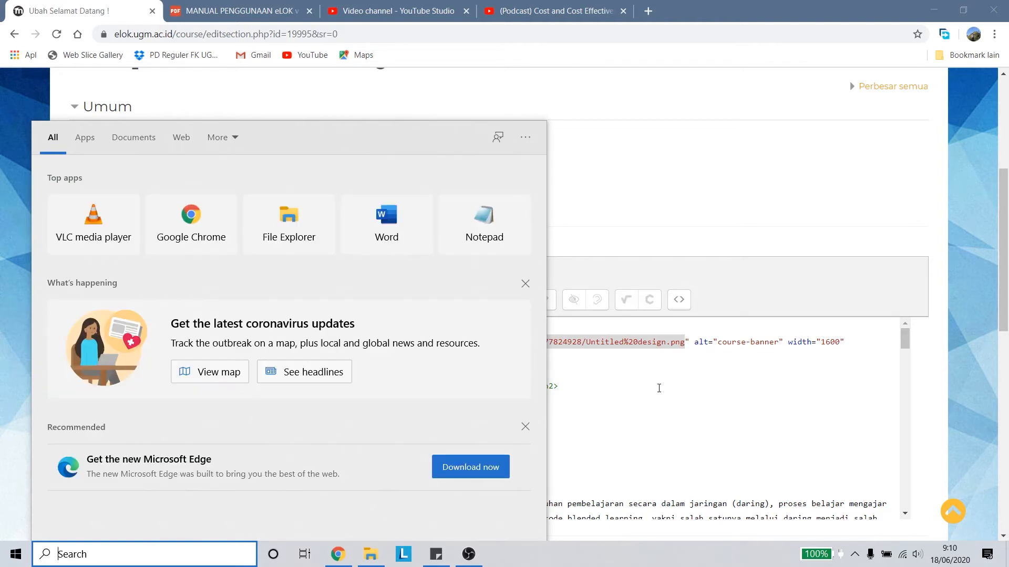
pyautogui.write('o')
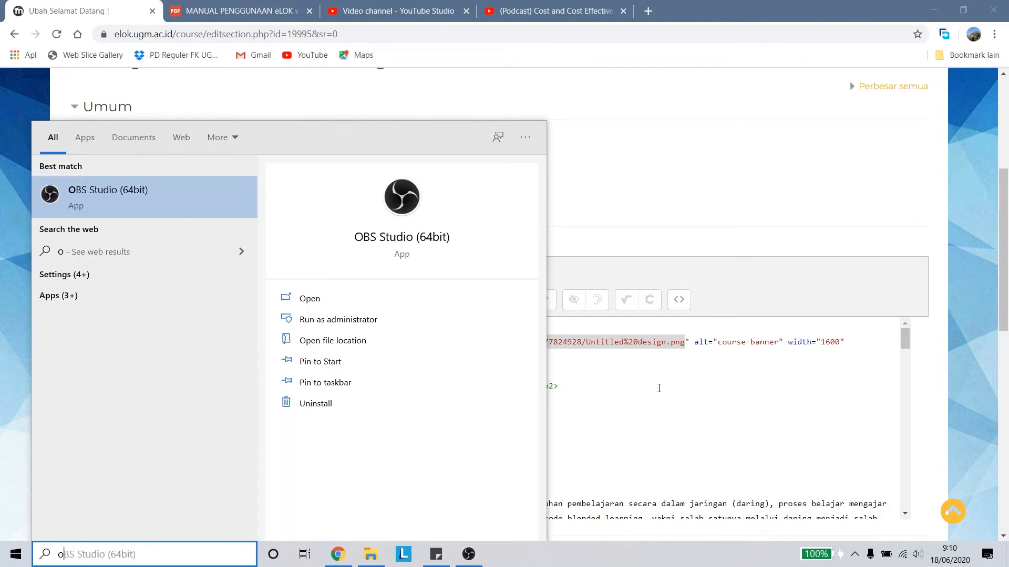
pyautogui.press('BackSpace')
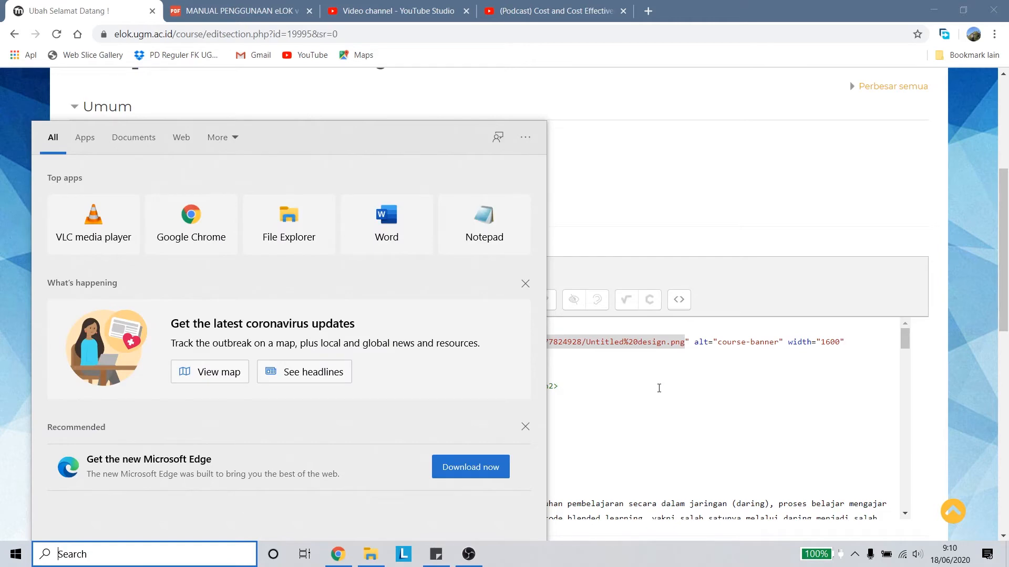
# Find and launch Notepad, and return to the eLOK section editor in the browser.
pyautogui.write('note')
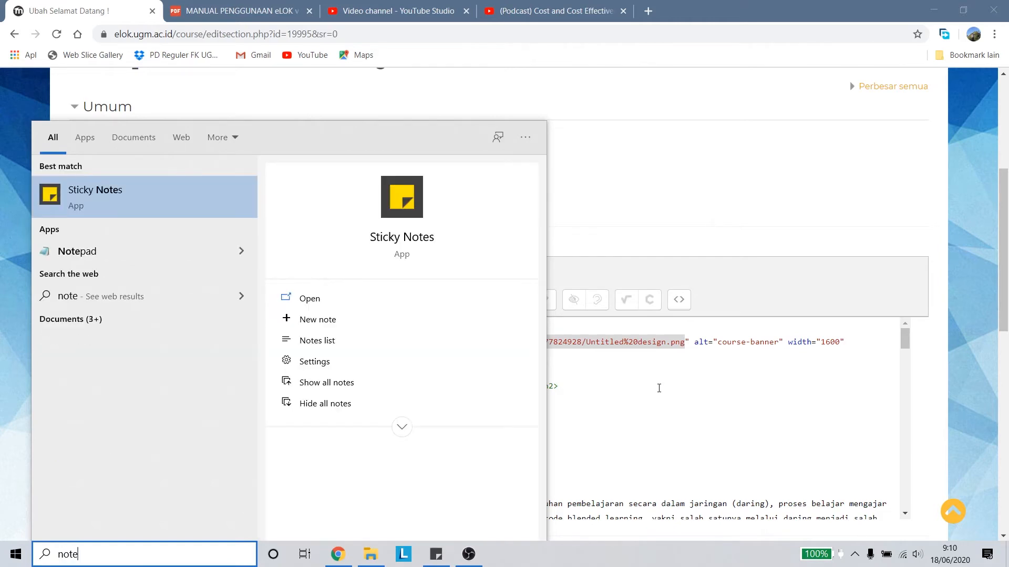
pyautogui.write('pad')
pyautogui.press('Return')
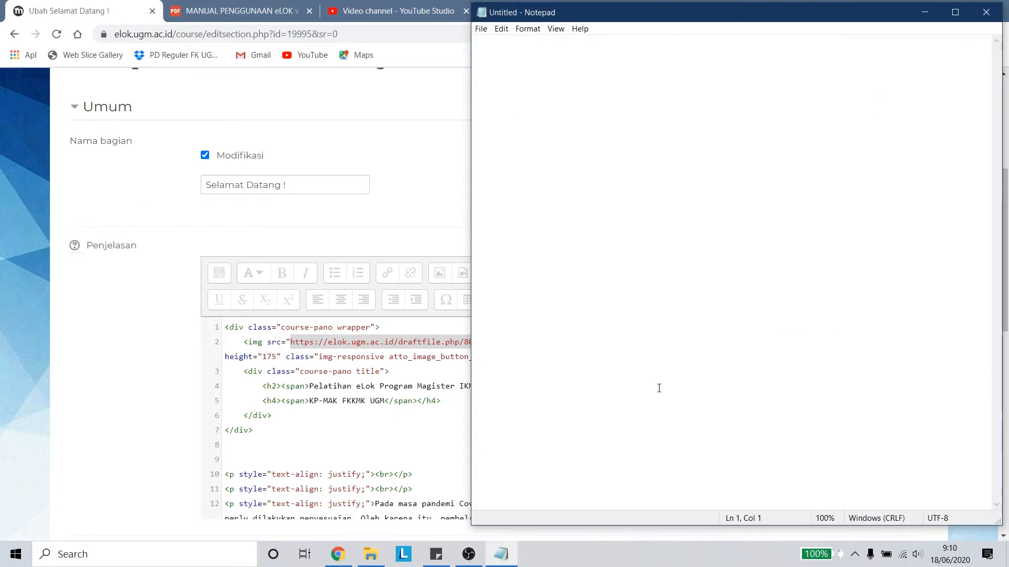
pyautogui.click(400, 388)
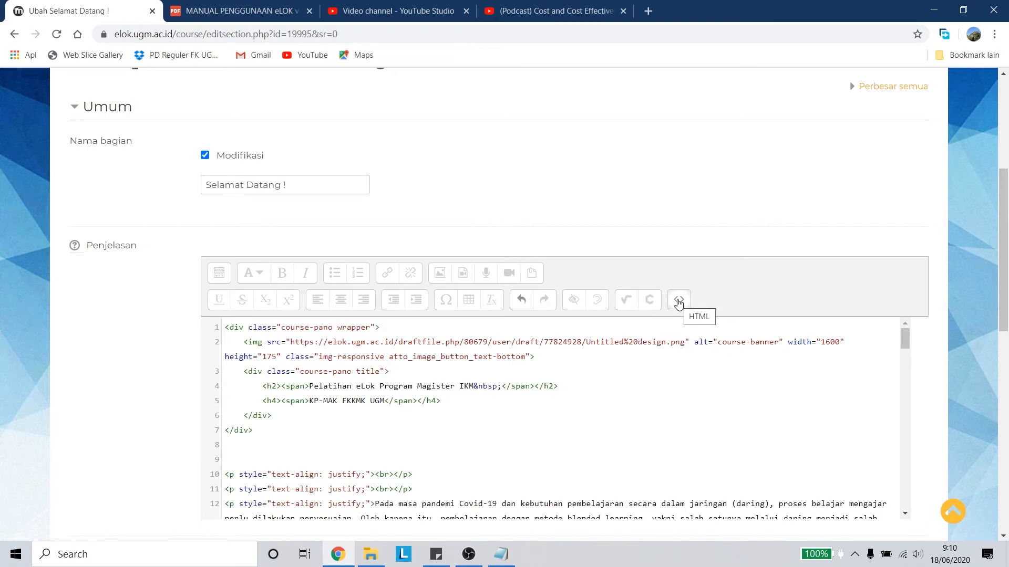
# Show the rendered description and start inserting an image by browsing the repositories.
pyautogui.click(678, 300)
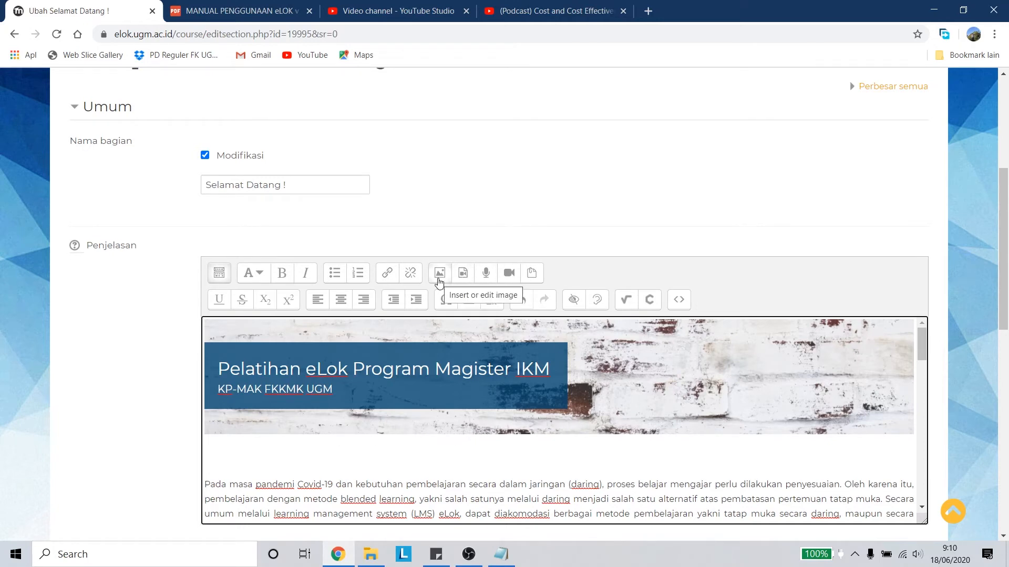
pyautogui.click(439, 273)
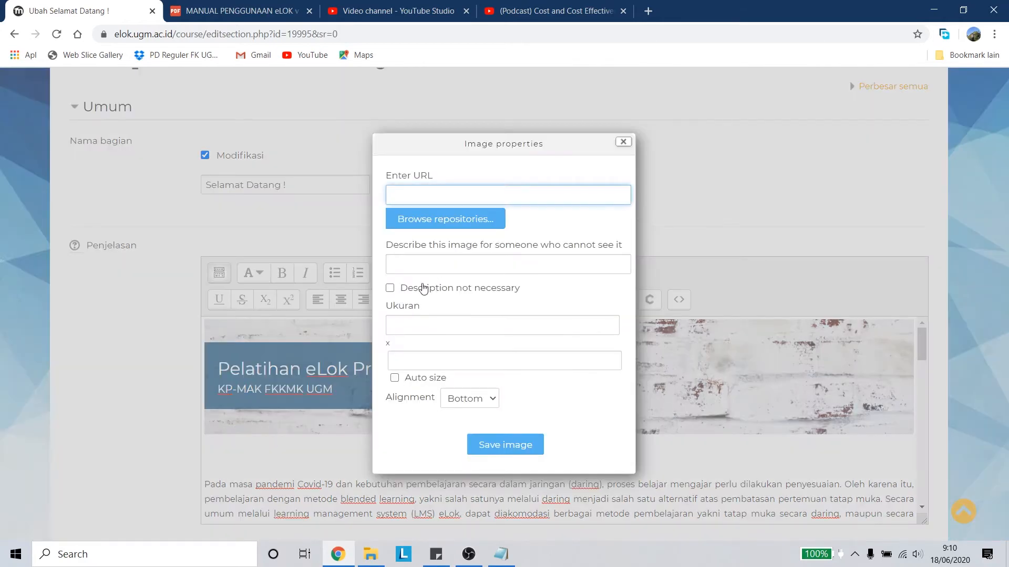
pyautogui.click(439, 220)
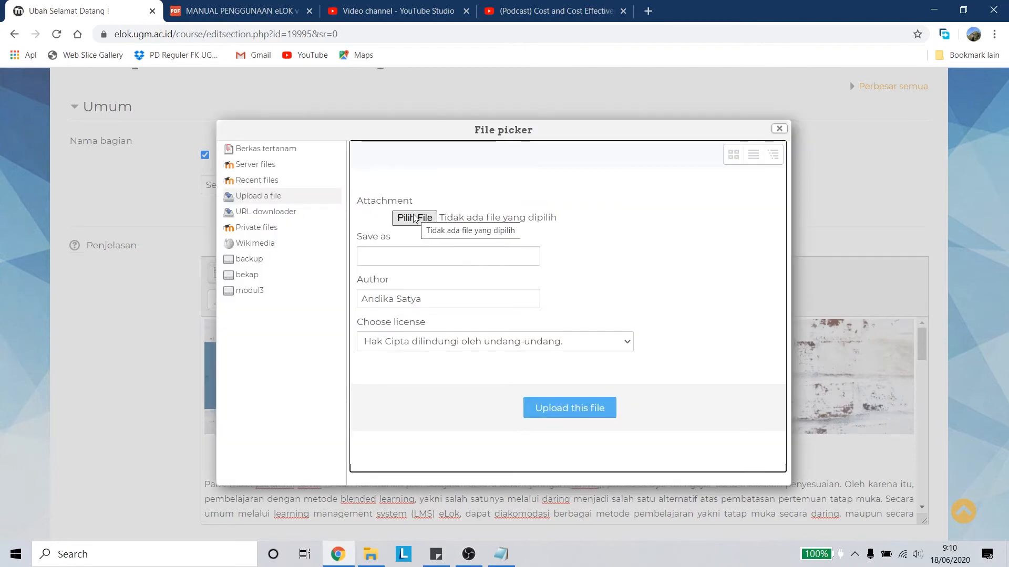
# Upload the file Logo KPMAK.png from the Tutorial eLok folder, saving it as KPMAK.
pyautogui.click(415, 218)
pyautogui.scroll(-2, 156, 143)
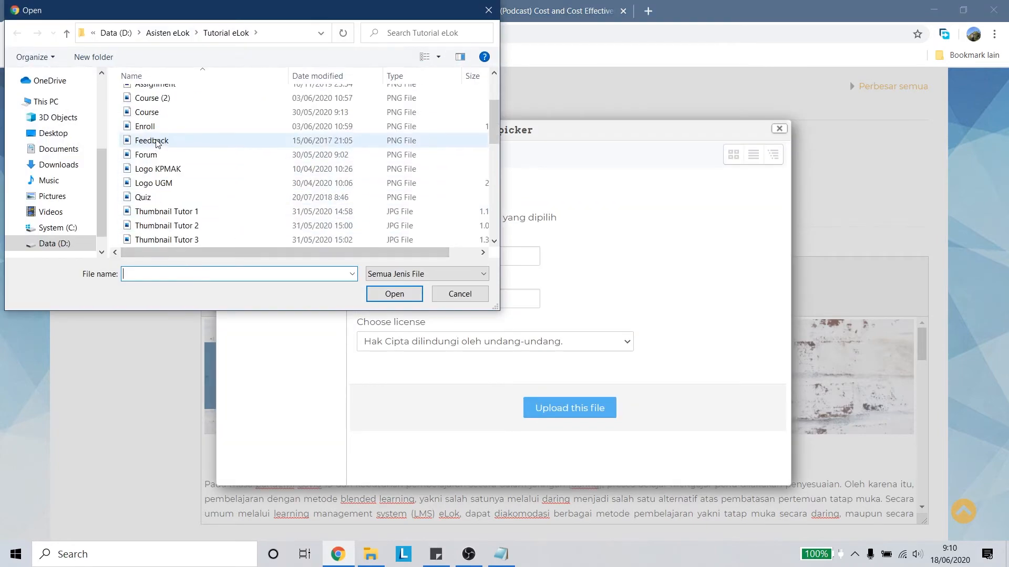
pyautogui.click(167, 170)
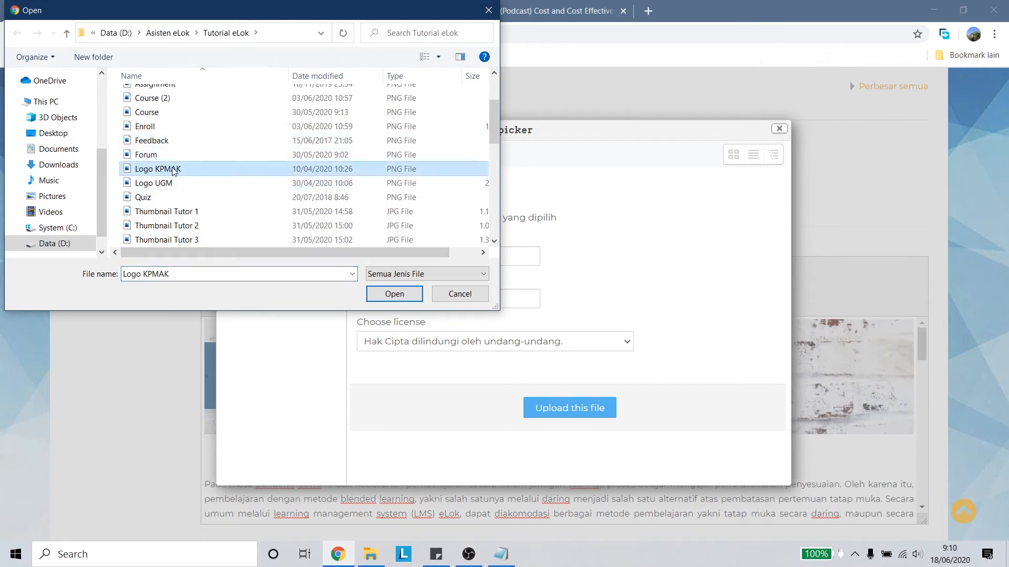
pyautogui.click(404, 295)
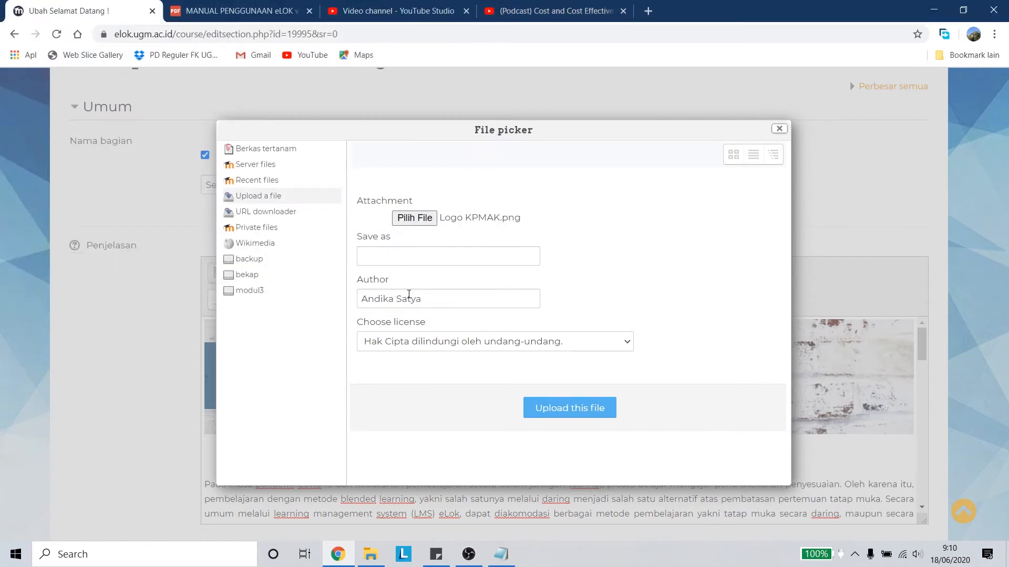
pyautogui.click(443, 255)
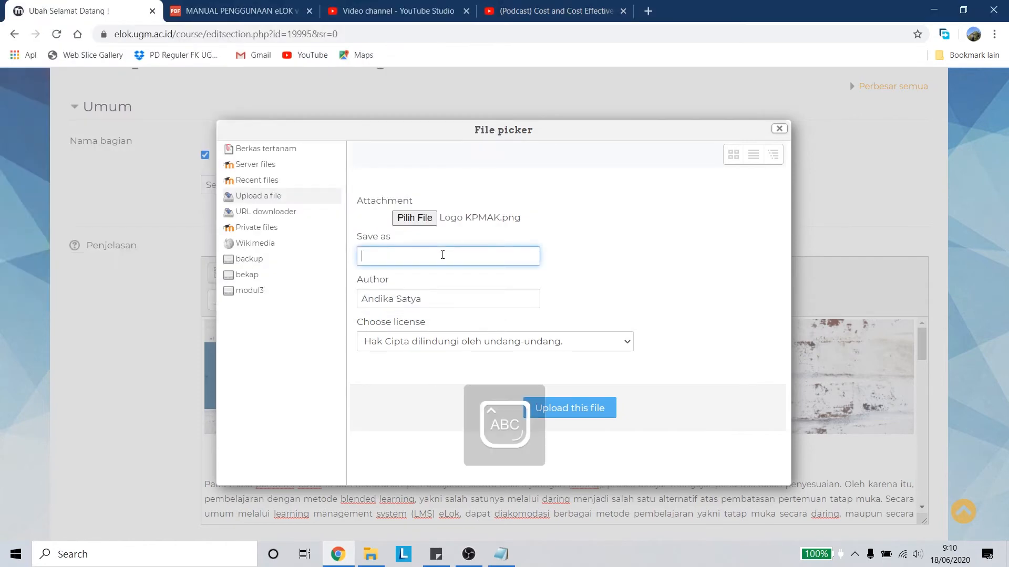
pyautogui.write('KPMAK')
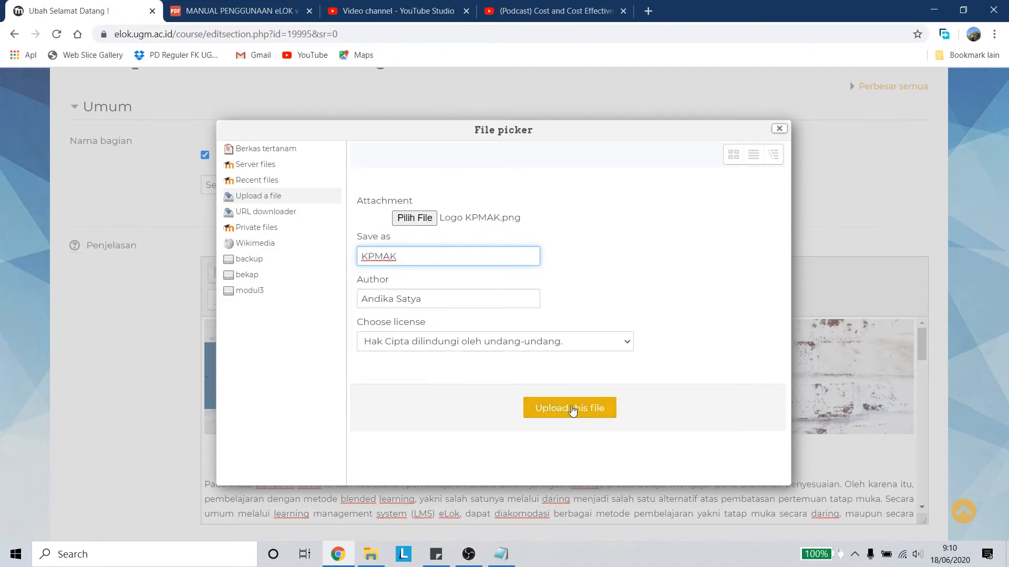
pyautogui.click(573, 410)
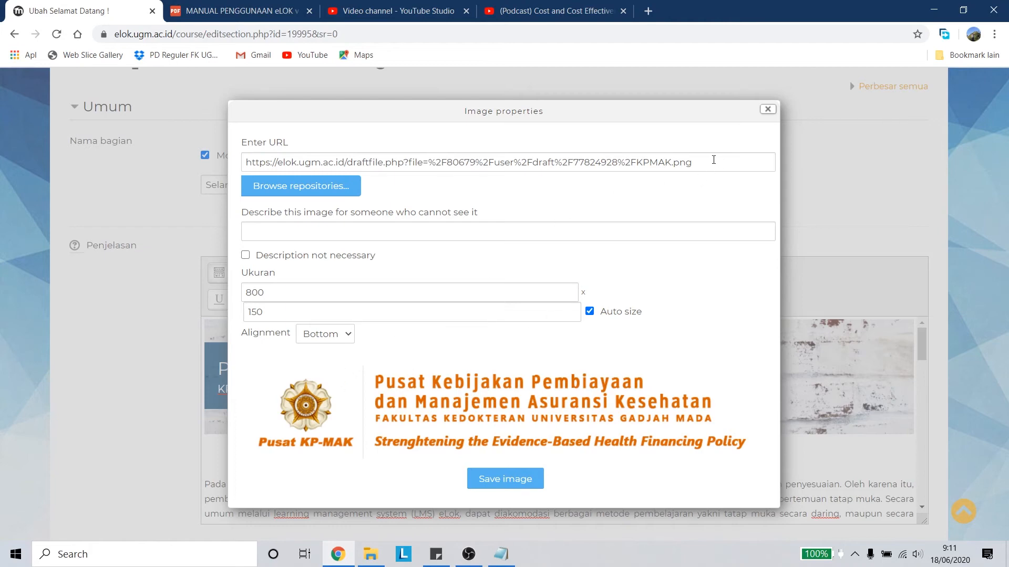
# Copy the uploaded KPMAK.png image's URL into the blank Notepad document.
pyautogui.moveTo(713, 160); pyautogui.dragTo(216, 171)
pyautogui.hotkey('ctrl', 'c')
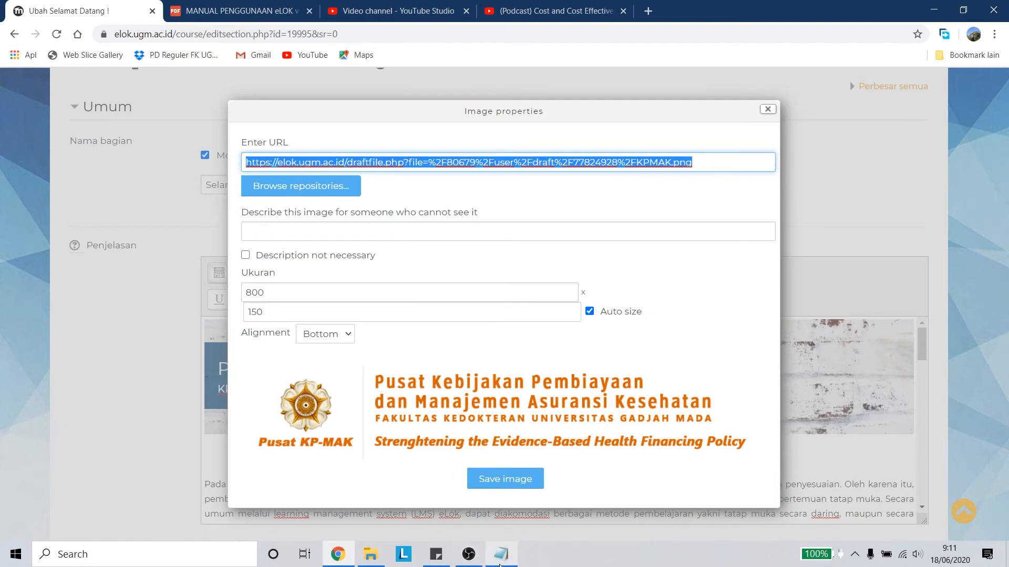
pyautogui.moveTo(500, 565)
pyautogui.click(508, 523)
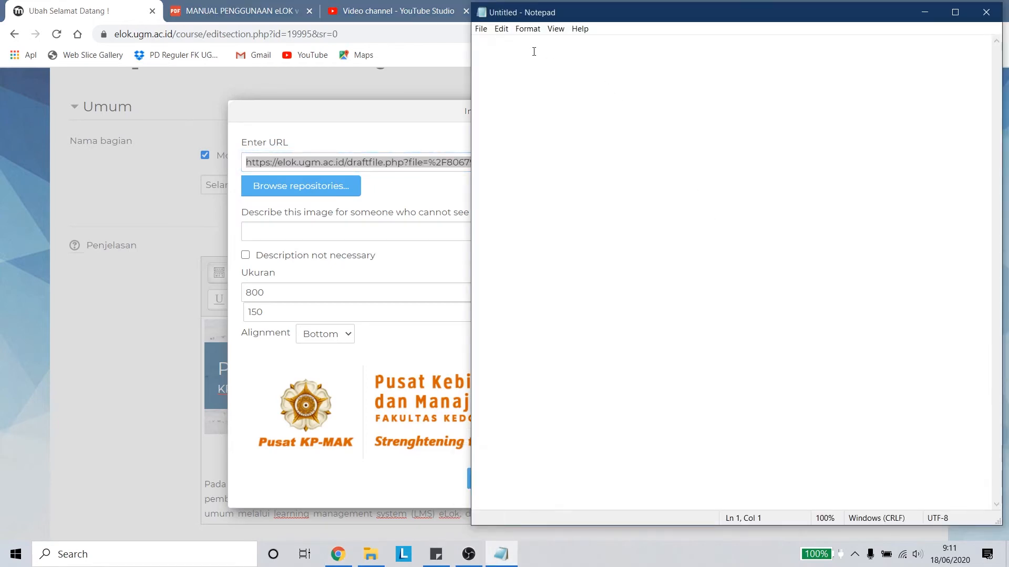
pyautogui.hotkey('ctrl', 'v')
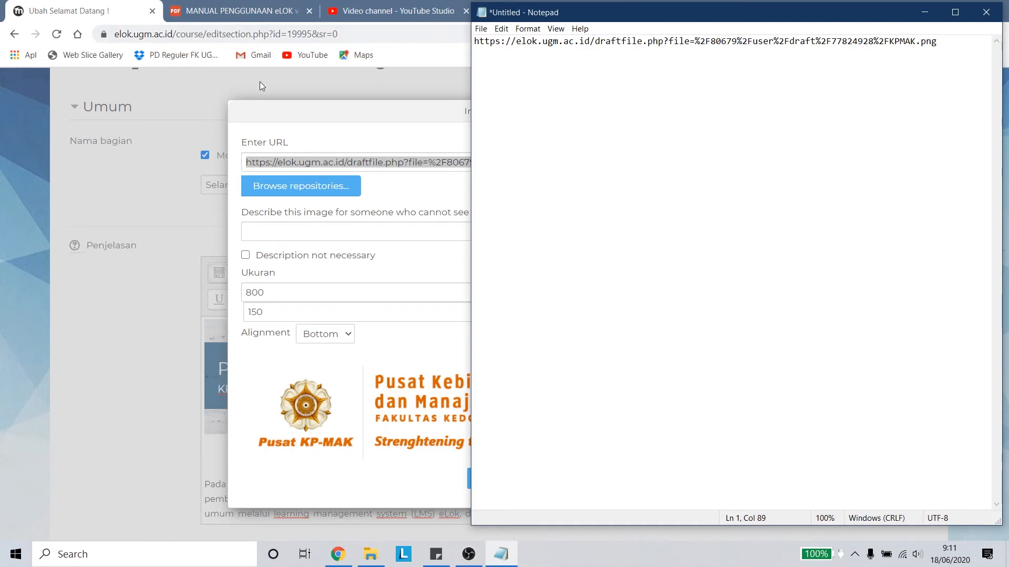
# Return to eLOK, close the image properties without inserting the image, and show the description's HTML source.
pyautogui.click(42, 4)
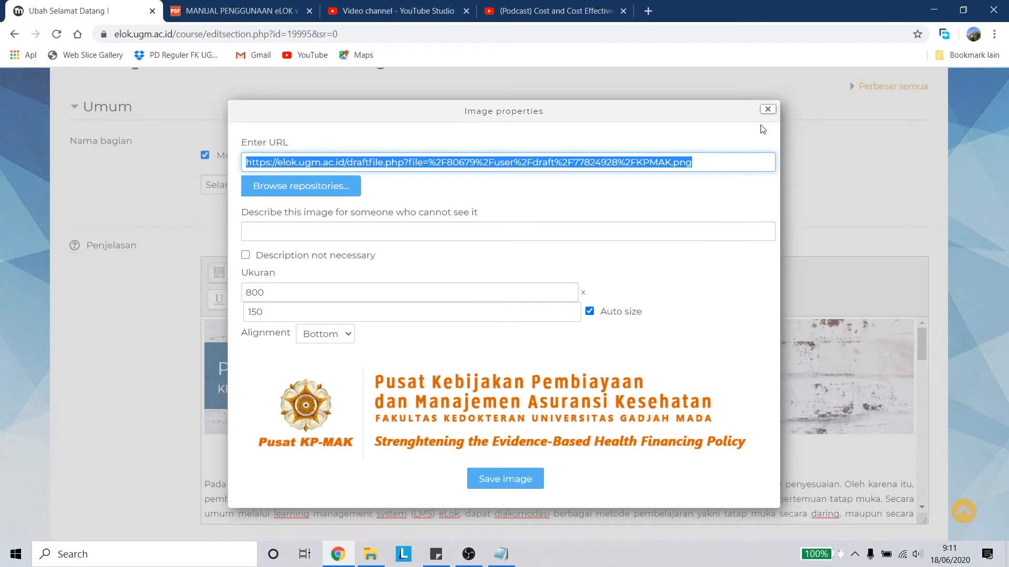
pyautogui.click(767, 111)
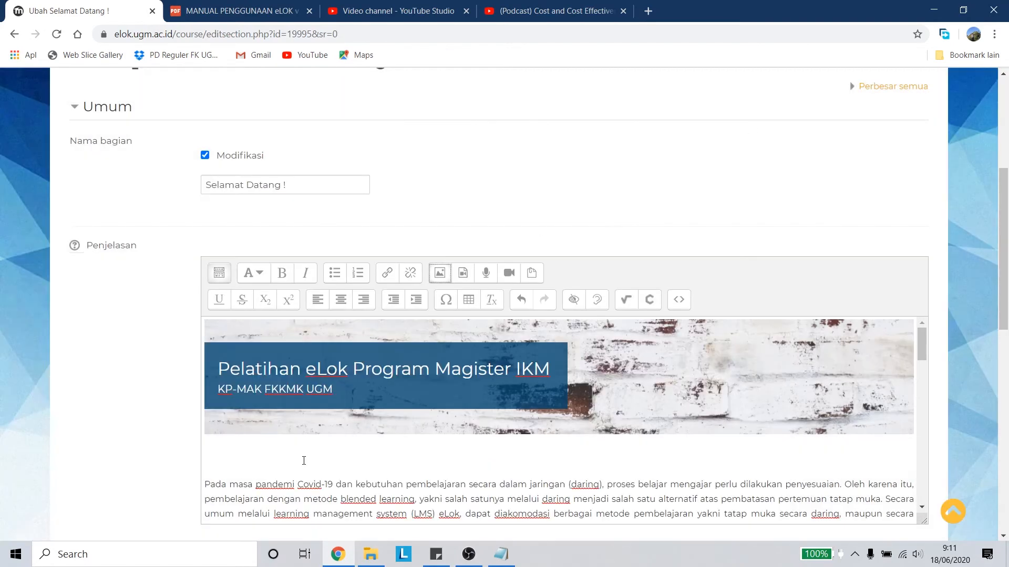
pyautogui.click(265, 459)
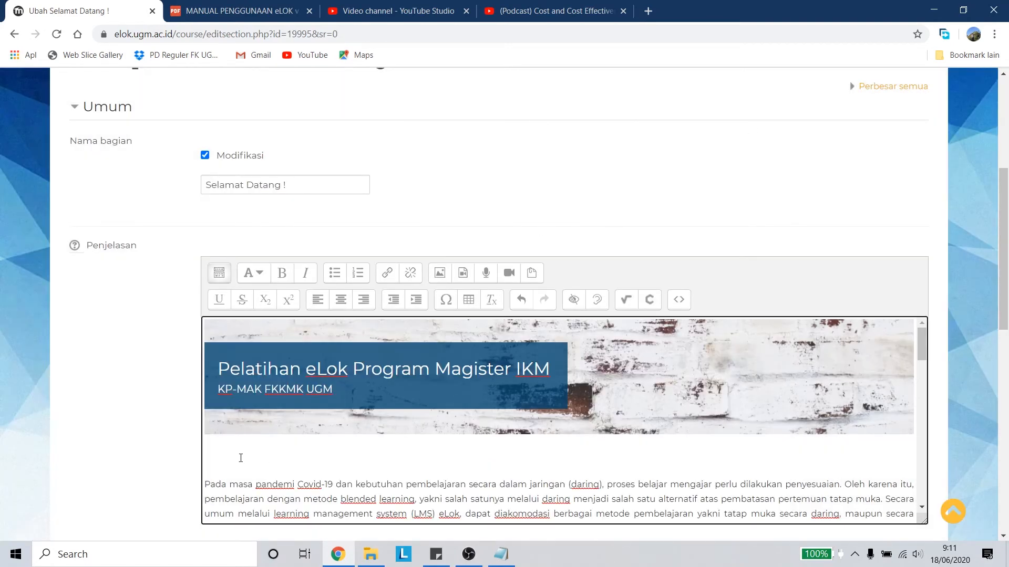
pyautogui.scroll(-2, 420, 439)
pyautogui.scroll(2, 428, 348)
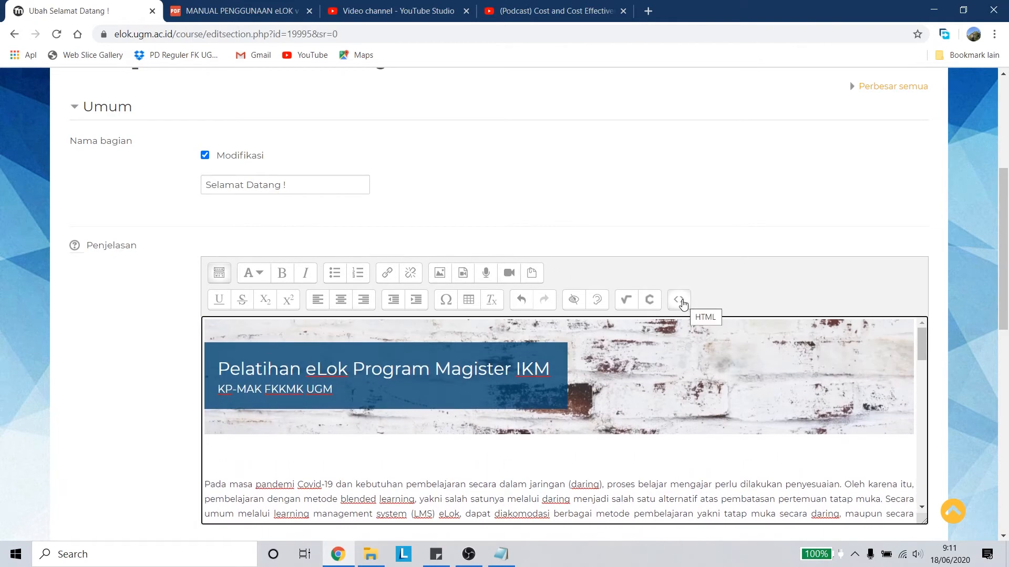
pyautogui.click(683, 304)
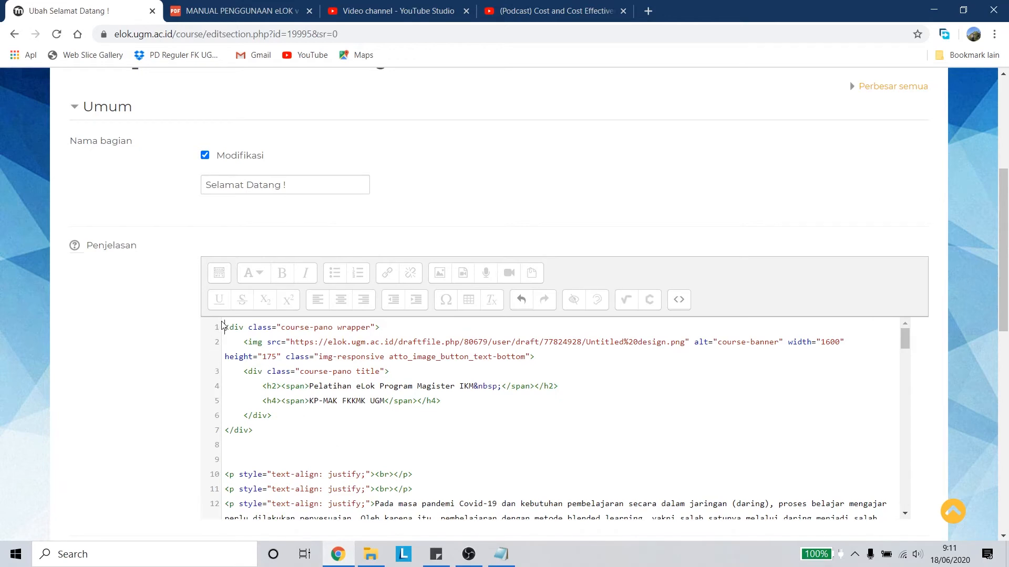
# Duplicate the whole course-pano wrapper block directly below the original in the HTML source, and check the rendered description.
pyautogui.moveTo(226, 326); pyautogui.dragTo(278, 431)
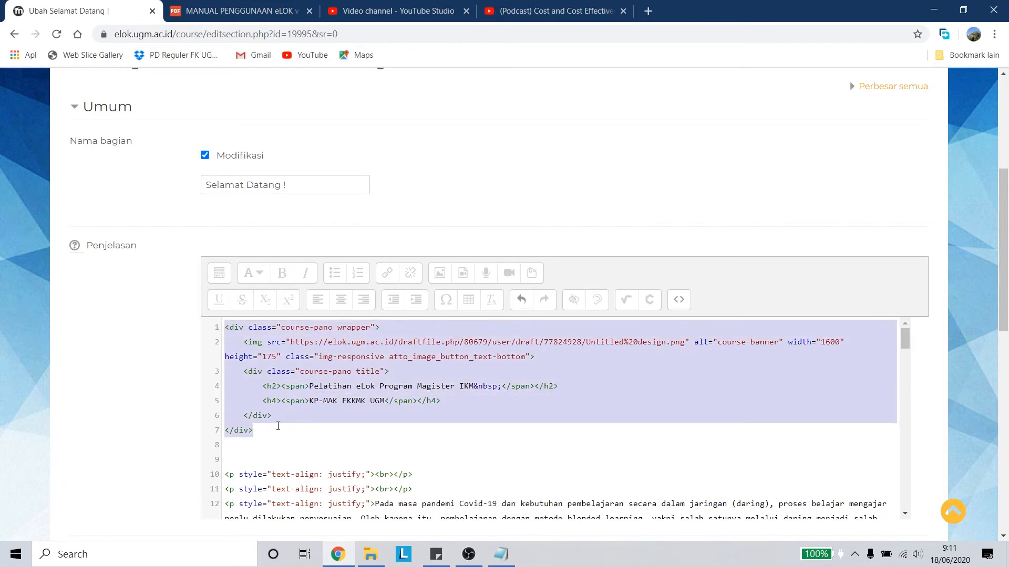
pyautogui.hotkey('ctrl', 'c')
pyautogui.click(244, 450)
pyautogui.hotkey('ctrl', 'v')
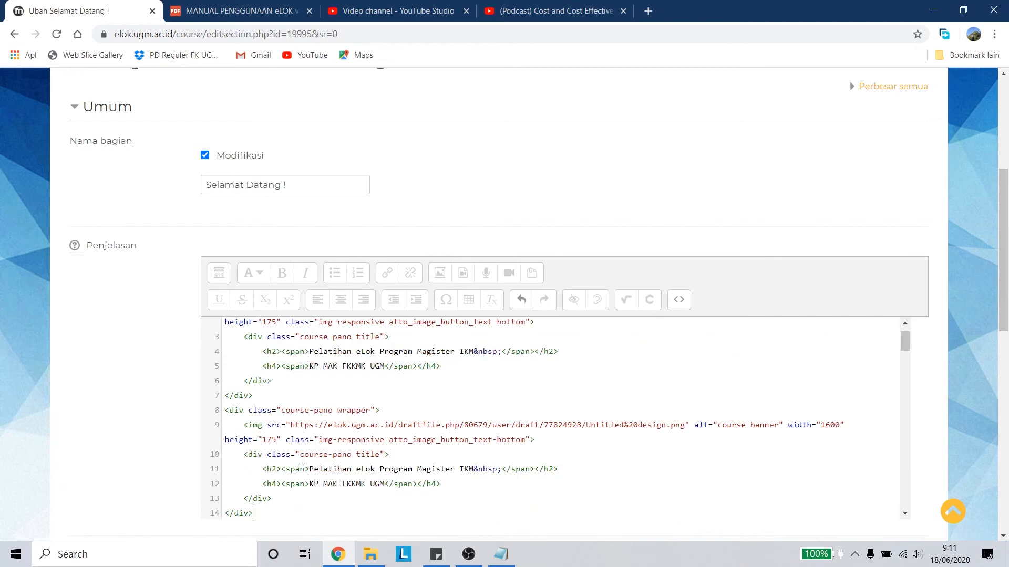
pyautogui.scroll(-3, 247, 420)
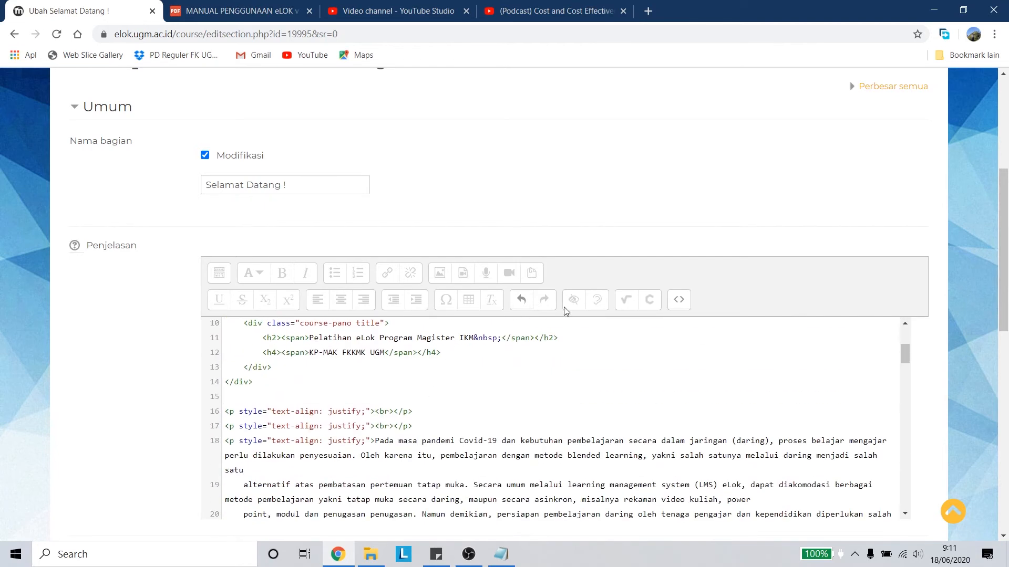
pyautogui.click(683, 303)
pyautogui.scroll(-2, 407, 444)
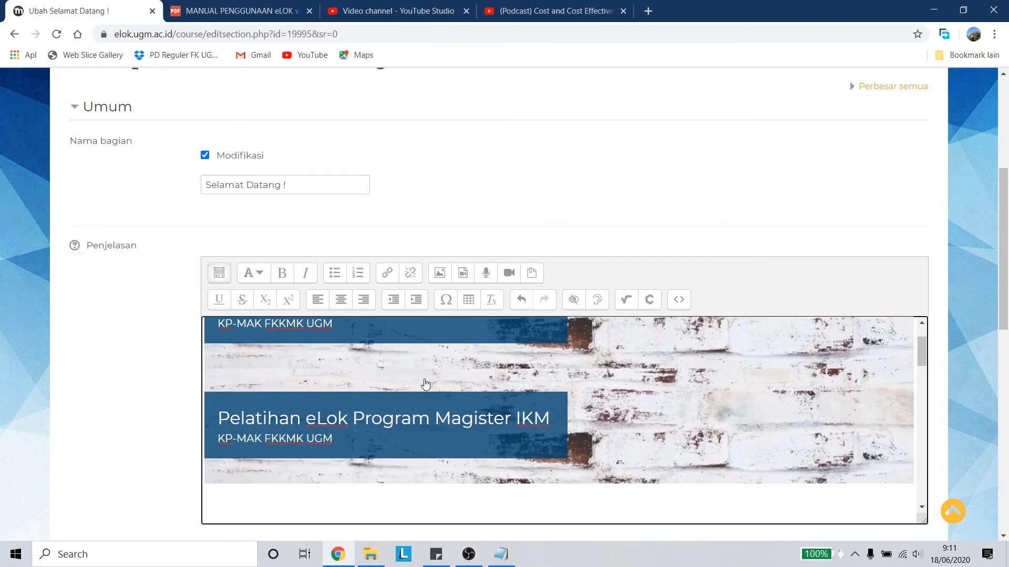
# Insert an empty <p></p> line between the two course-pano wrapper blocks in the description's HTML source.
pyautogui.click(681, 302)
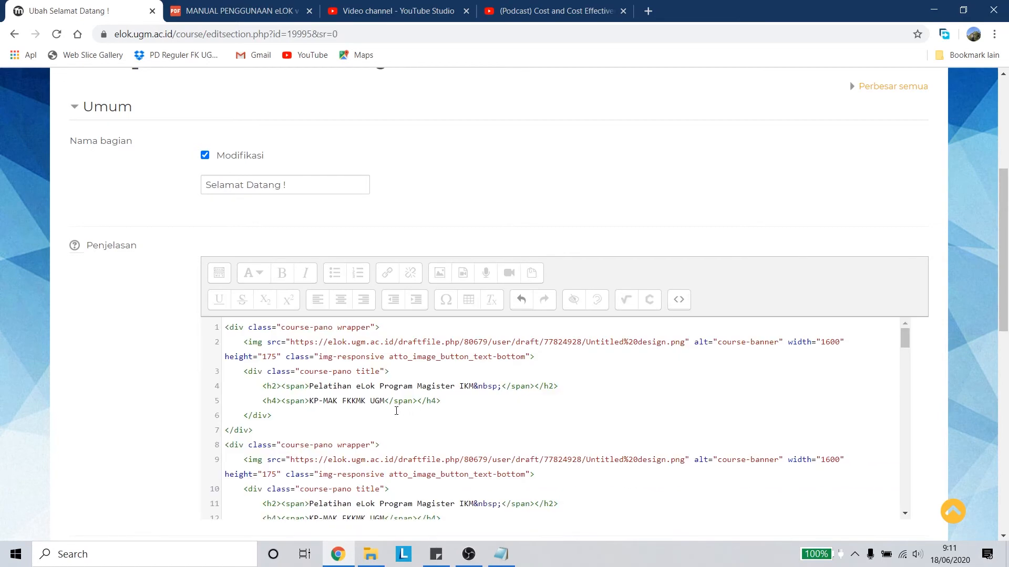
pyautogui.scroll(1, 354, 419)
pyautogui.scroll(-1, 372, 494)
pyautogui.click(277, 433)
pyautogui.press('Return')
pyautogui.write('<P')
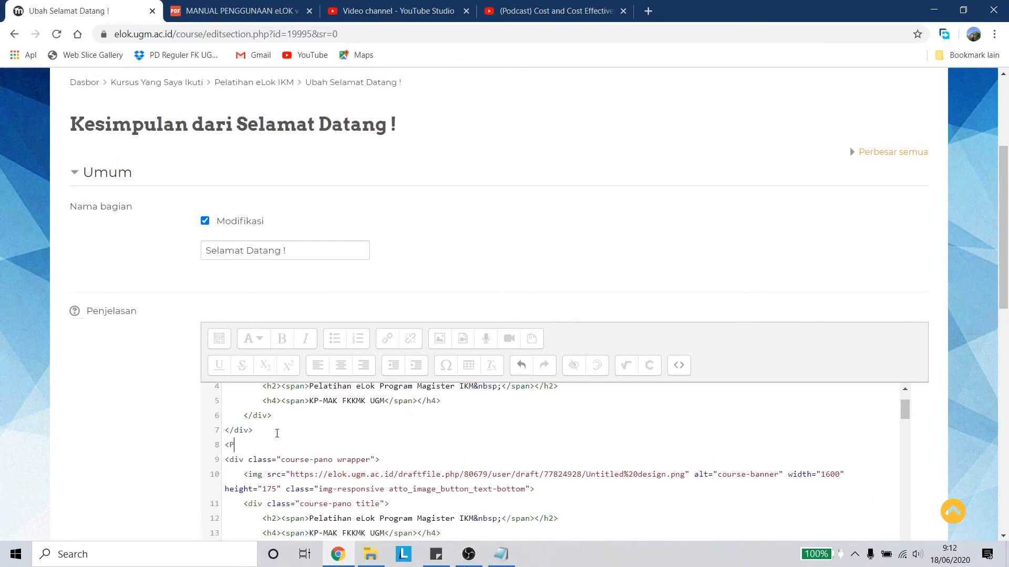
pyautogui.write('>/')
pyautogui.press('BackSpace')
pyautogui.press('BackSpace')
pyautogui.press('BackSpace')
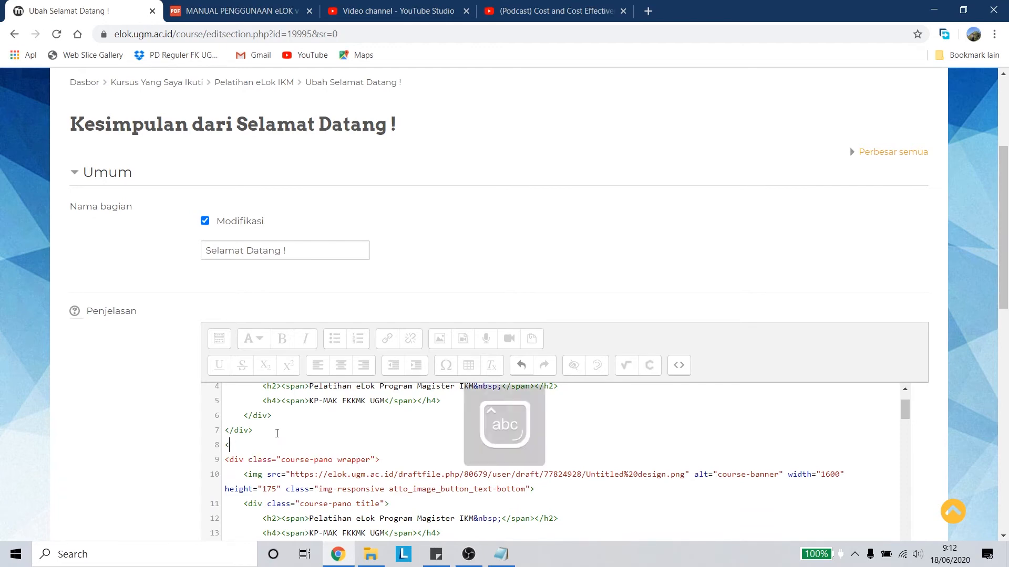
pyautogui.write('p></p>')
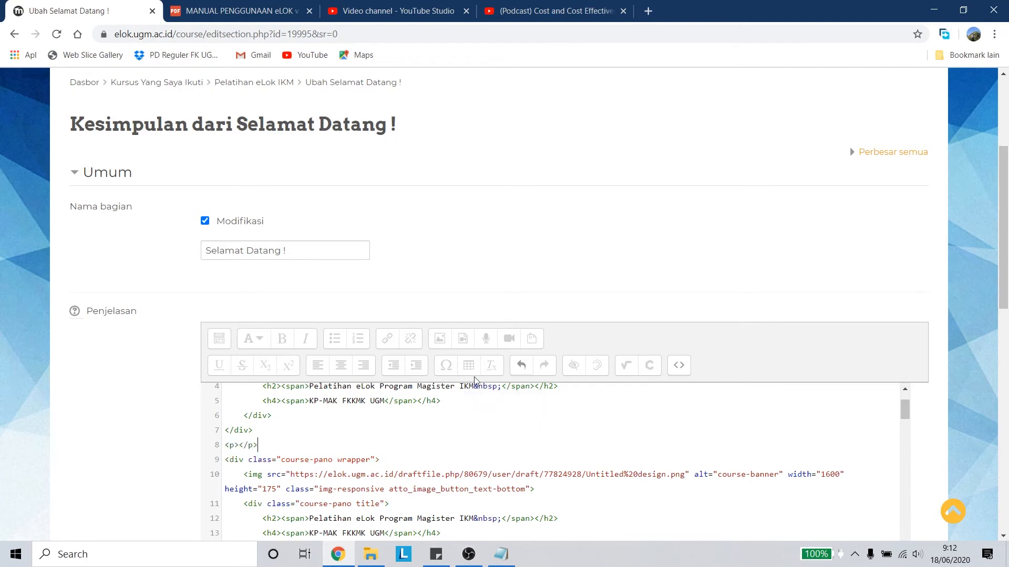
# Show the rendered description and remove the extra blank line between the second banner and the opening paragraph.
pyautogui.click(679, 365)
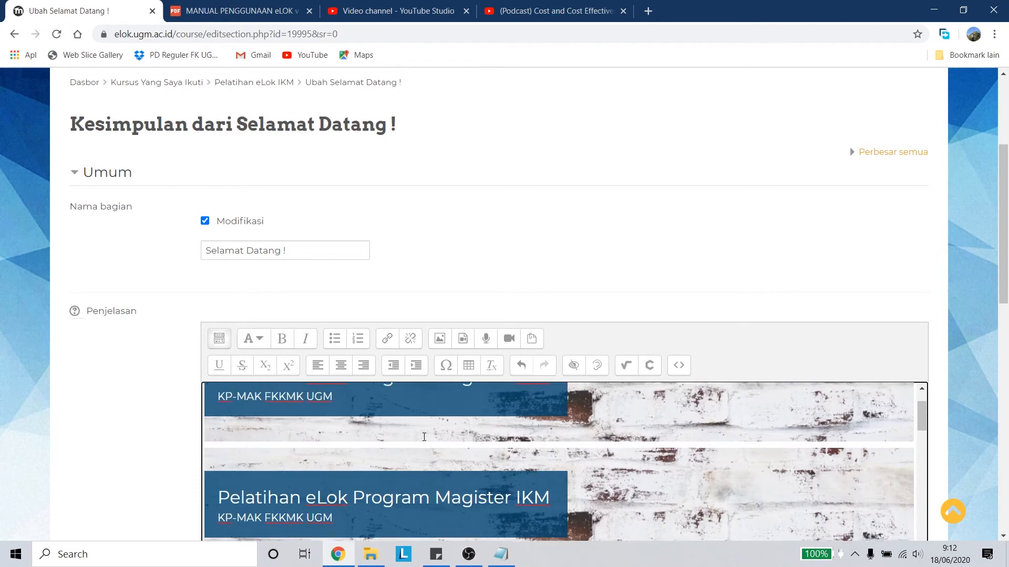
pyautogui.scroll(-2, 420, 435)
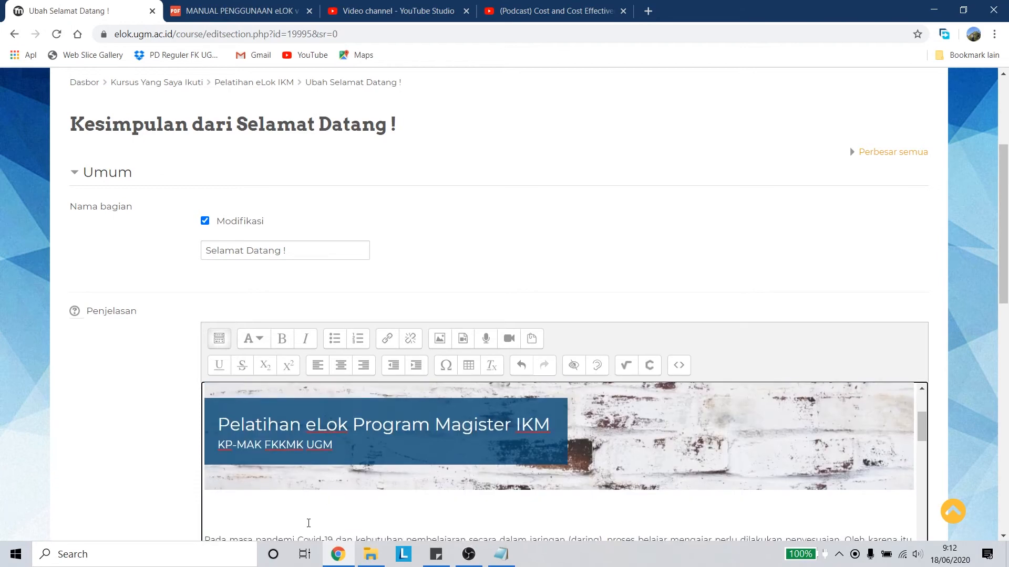
pyautogui.press('BackSpace')
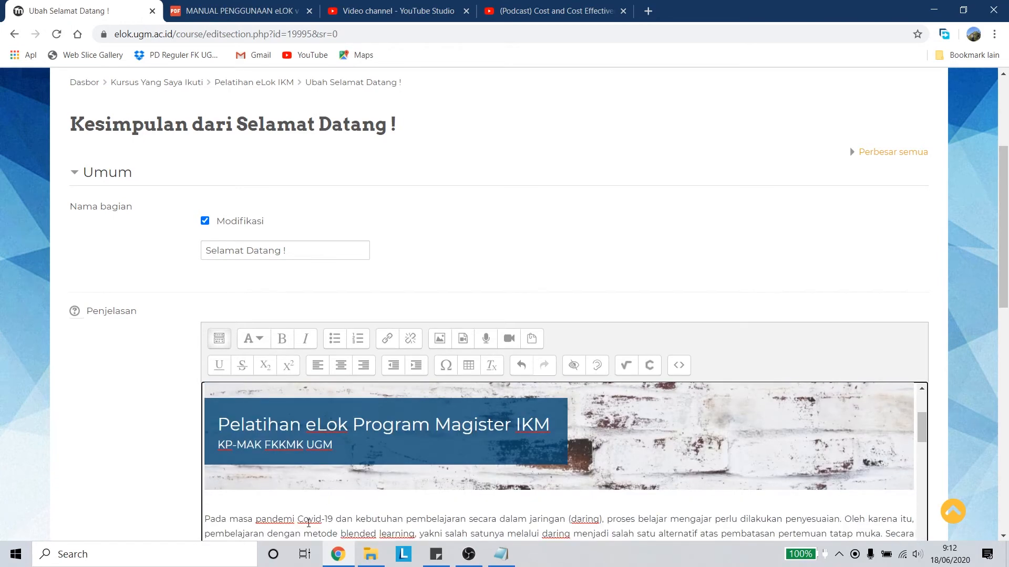
# Replace the second banner's image source in the HTML with the KPMAK.png URL from Notepad, and check the rendered banner.
pyautogui.click(681, 368)
pyautogui.scroll(-2, 502, 476)
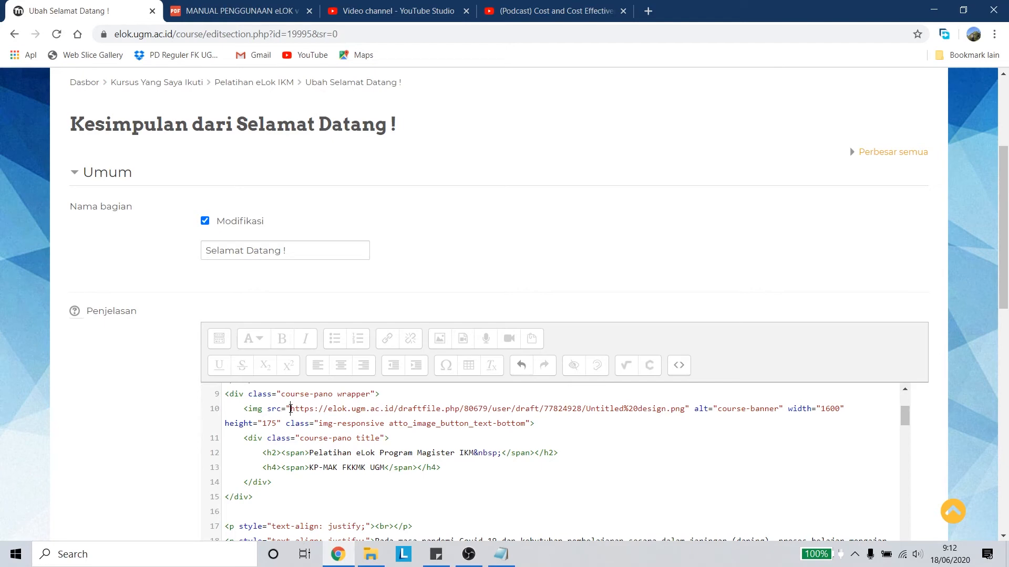
pyautogui.moveTo(290, 409); pyautogui.dragTo(687, 409)
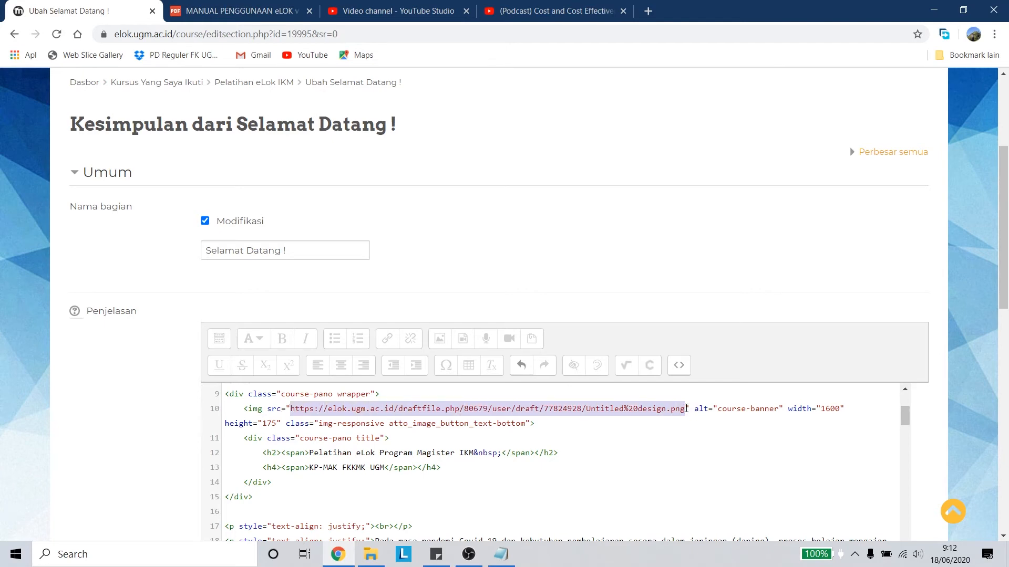
pyautogui.click(502, 555)
pyautogui.moveTo(937, 42); pyautogui.dragTo(449, 55)
pyautogui.click(299, 414)
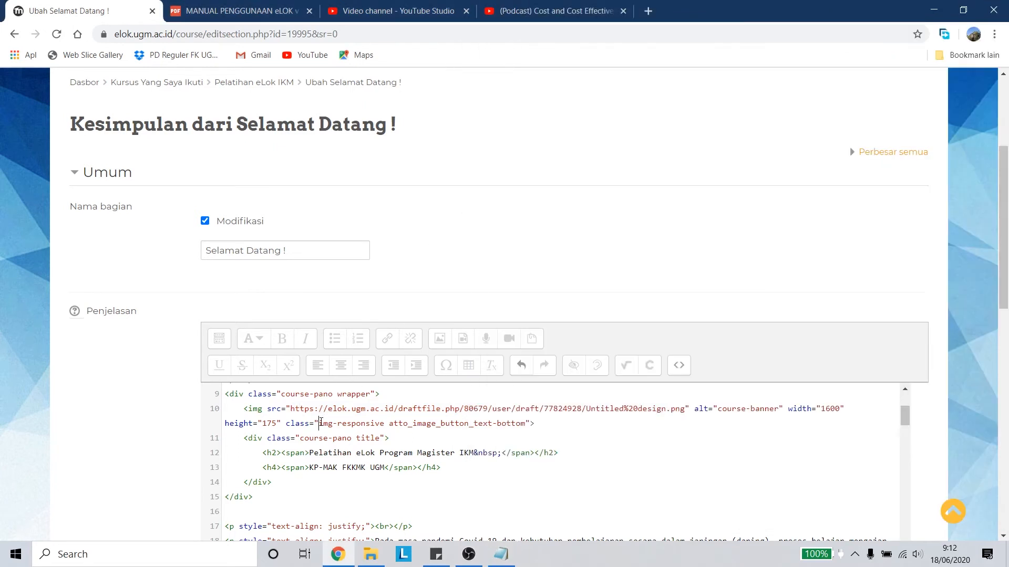
pyautogui.moveTo(292, 409); pyautogui.dragTo(684, 410)
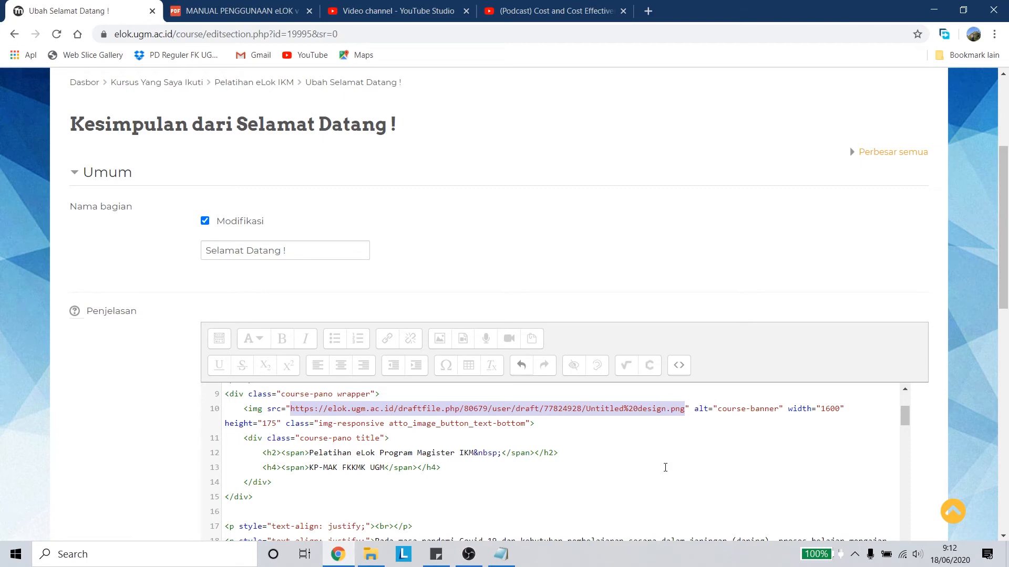
pyautogui.hotkey('ctrl', 'v')
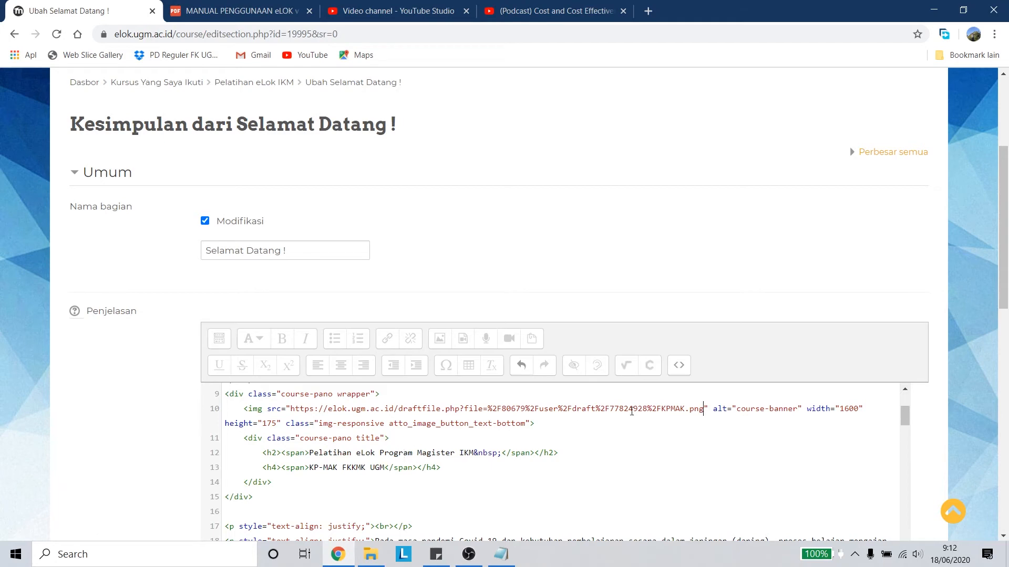
pyautogui.click(679, 367)
pyautogui.scroll(1, 421, 488)
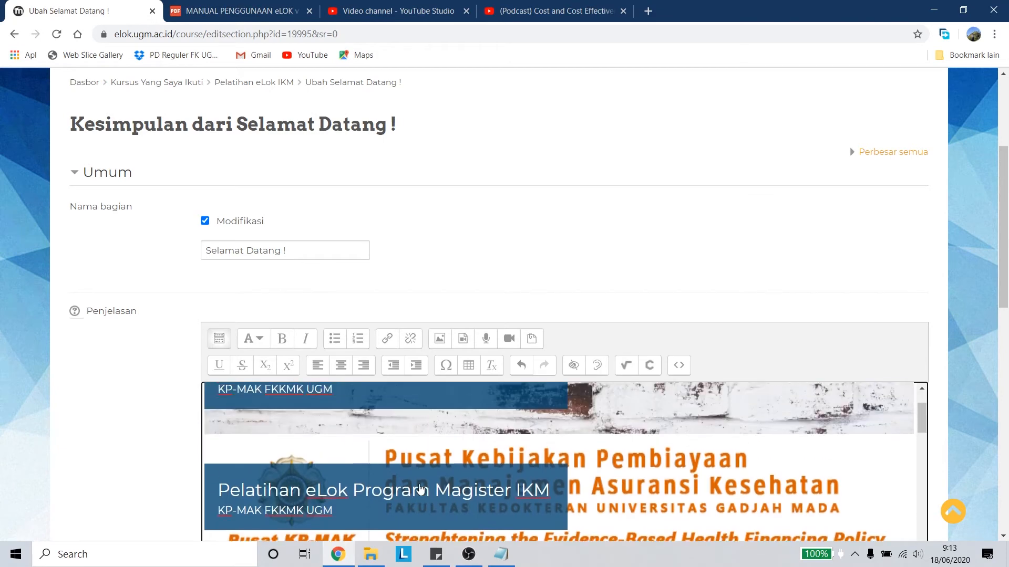
pyautogui.scroll(1, 420, 489)
pyautogui.scroll(-2, 423, 481)
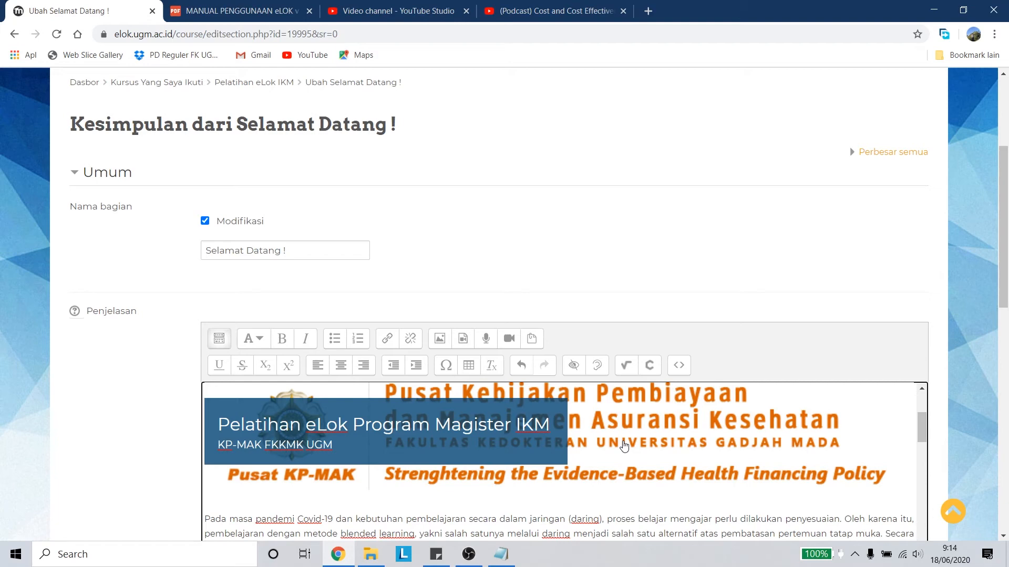
pyautogui.scroll(2, 416, 486)
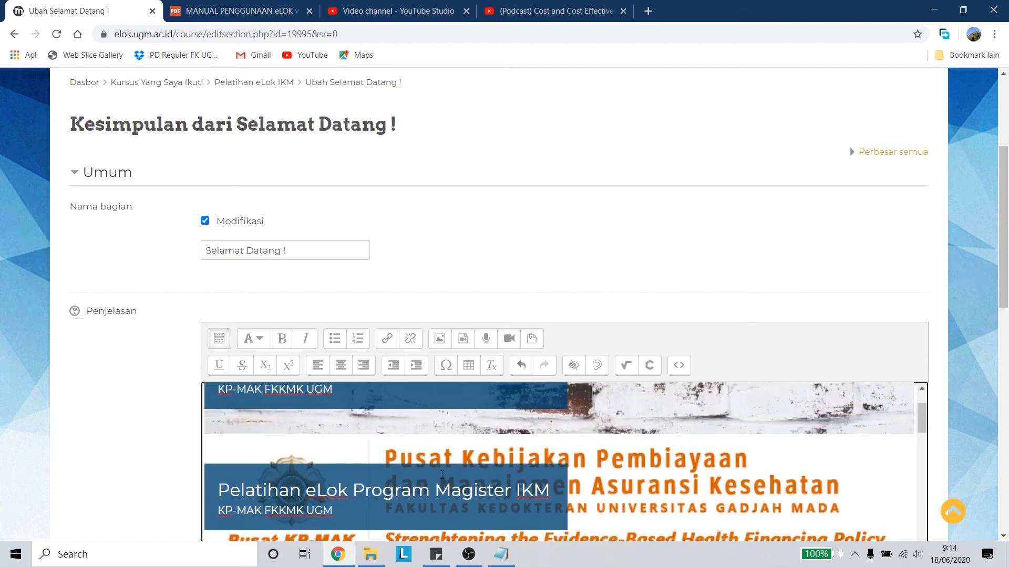
pyautogui.scroll(-1, 416, 486)
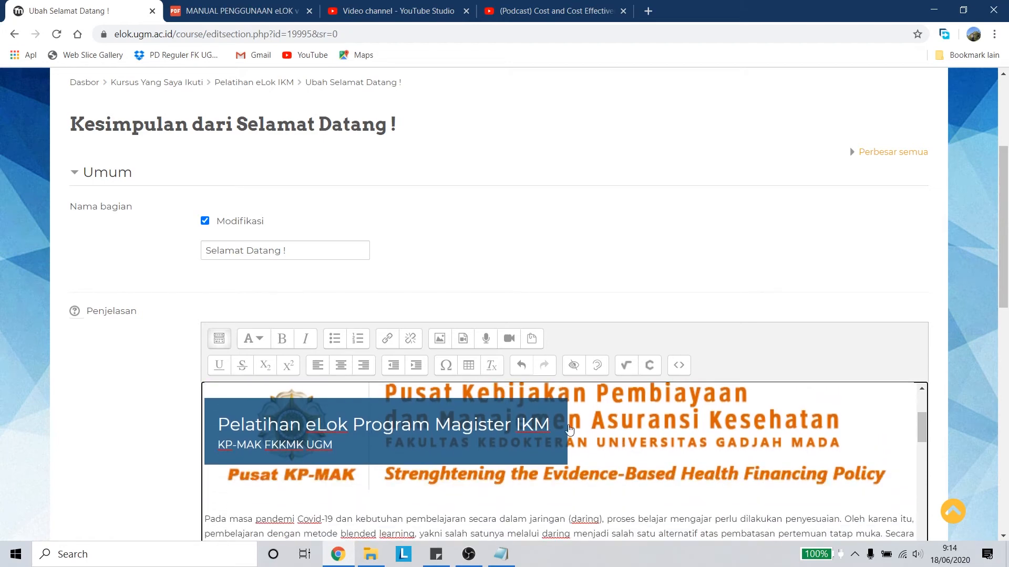
# Change the second banner's heading to "Pusat Kebijakan Pembiayaan" directly in the rendered description.
pyautogui.moveTo(550, 424); pyautogui.dragTo(239, 427)
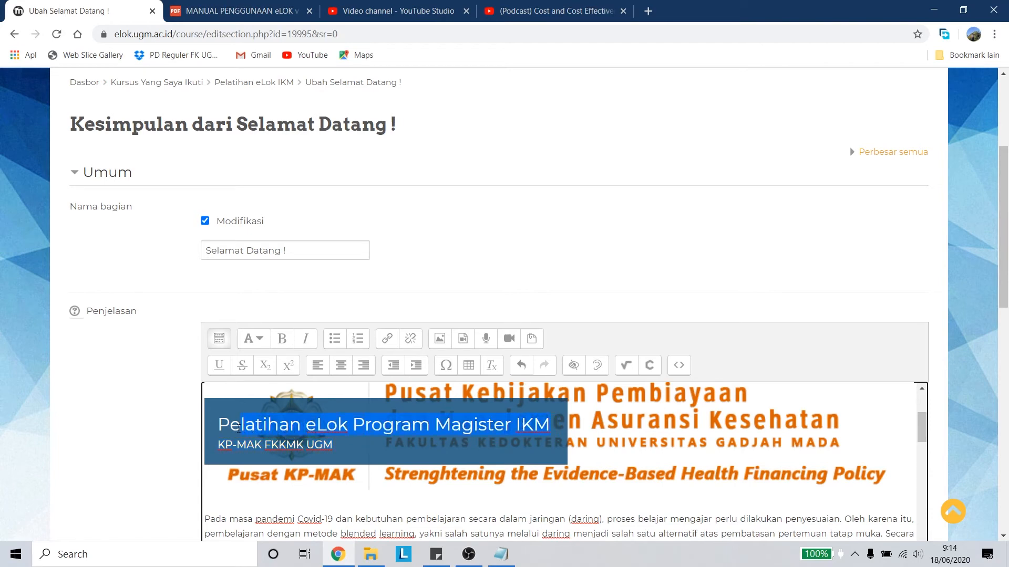
pyautogui.press('BackSpace')
pyautogui.press('BackSpace')
pyautogui.write('sa')
pyautogui.press('BackSpace')
pyautogui.press('BackSpace')
pyautogui.write('usat Kebijakan pem')
pyautogui.press('BackSpace')
pyautogui.press('BackSpace')
pyautogui.press('BackSpace')
pyautogui.write('Pembia')
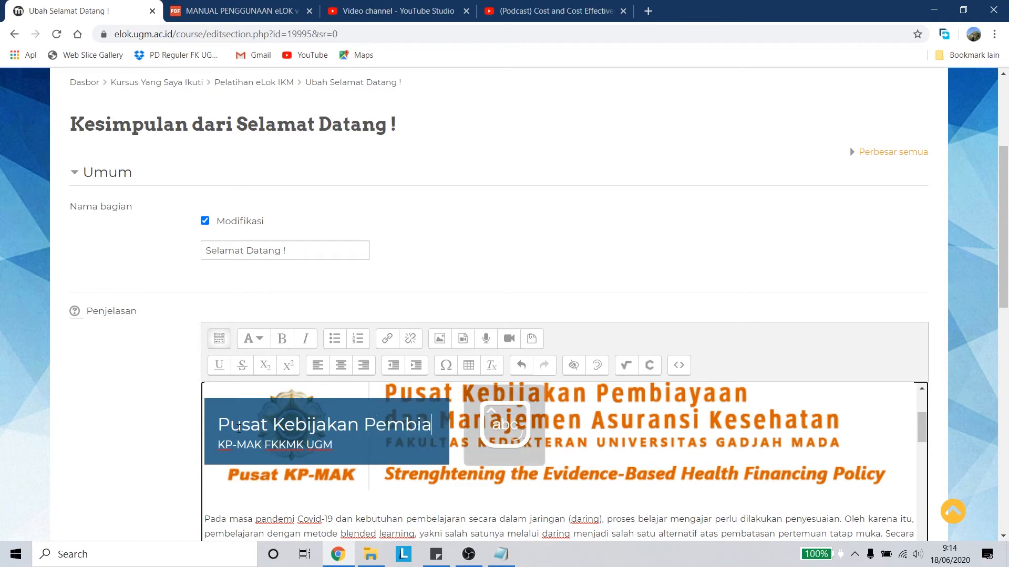
pyautogui.write('ya')
pyautogui.press('BackSpace')
pyautogui.press('BackSpace')
pyautogui.write('a')
pyautogui.press('BackSpace')
pyautogui.write('yna')
pyautogui.press('BackSpace')
pyautogui.press('BackSpace')
pyautogui.write('an')
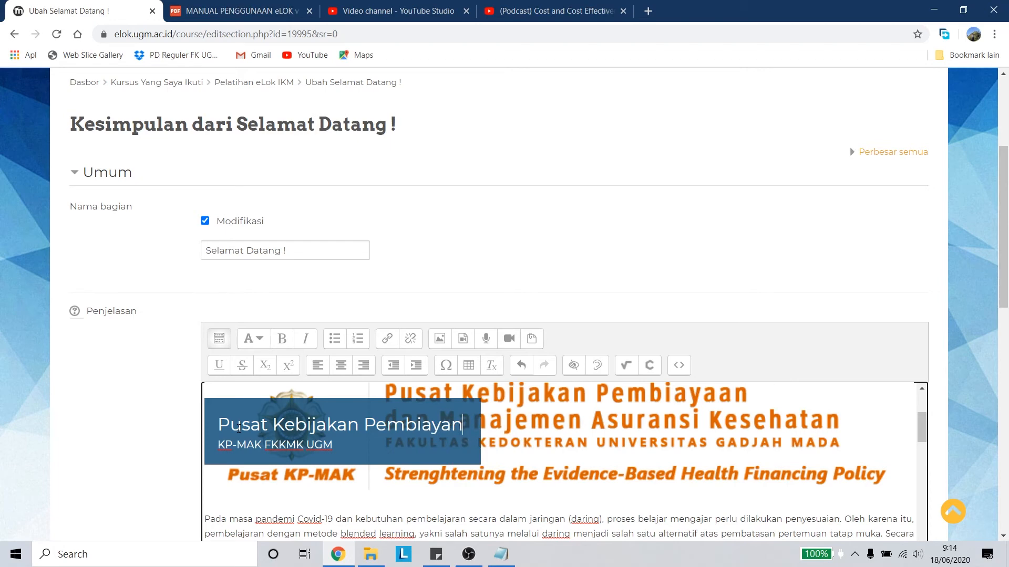
pyautogui.press('BackSpace')
pyautogui.write('an')
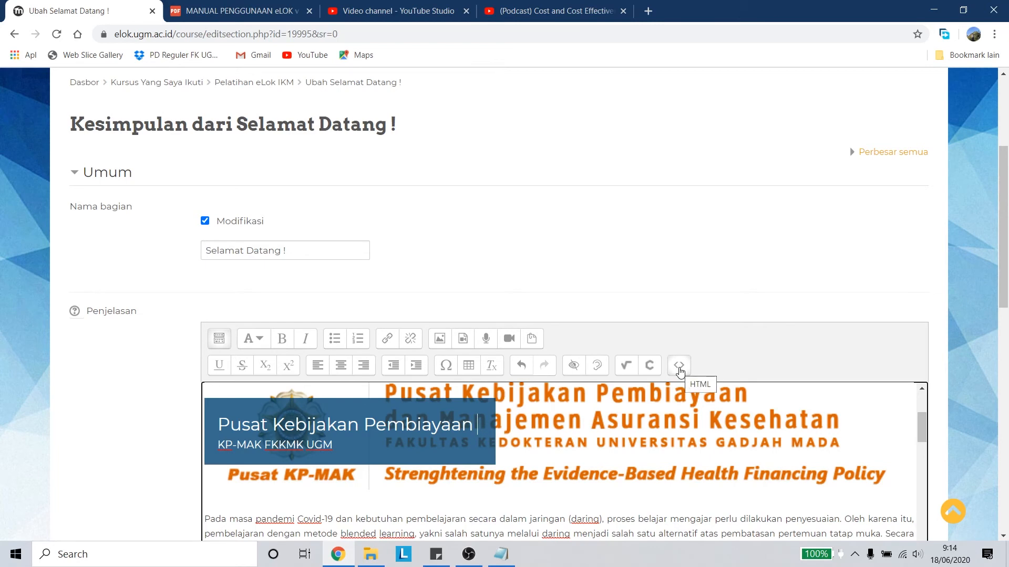
# Compare the rest of the rendered description with the eLOK manual's HTML examples for the welcome text and subheading.
pyautogui.scroll(-3, 469, 396)
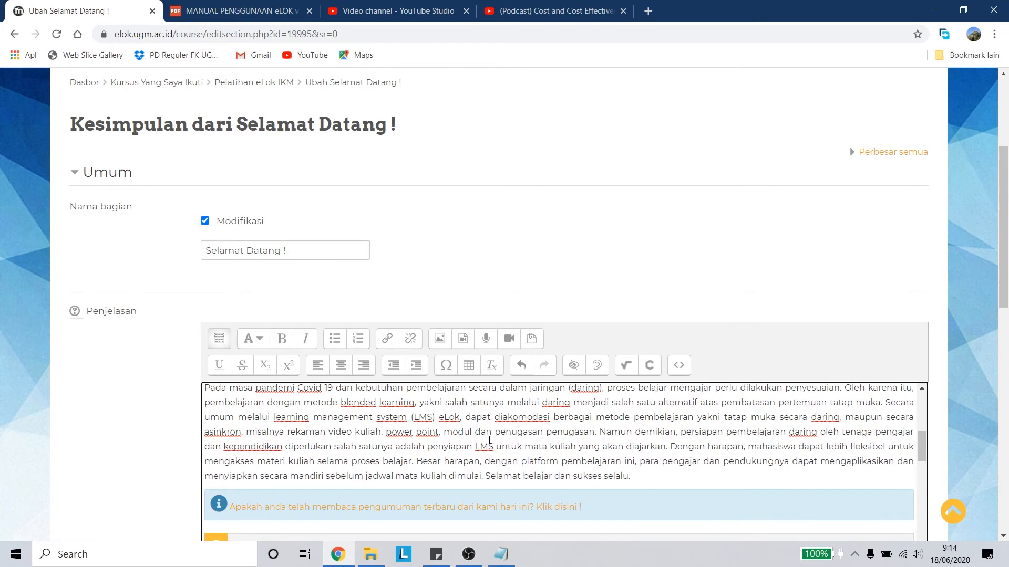
pyautogui.scroll(-2, 496, 432)
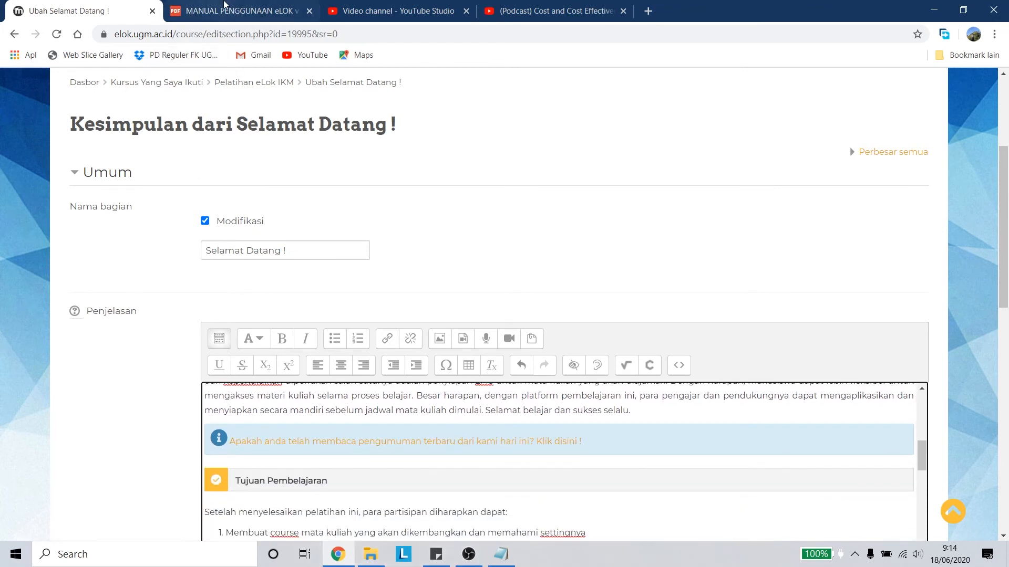
pyautogui.click(239, 10)
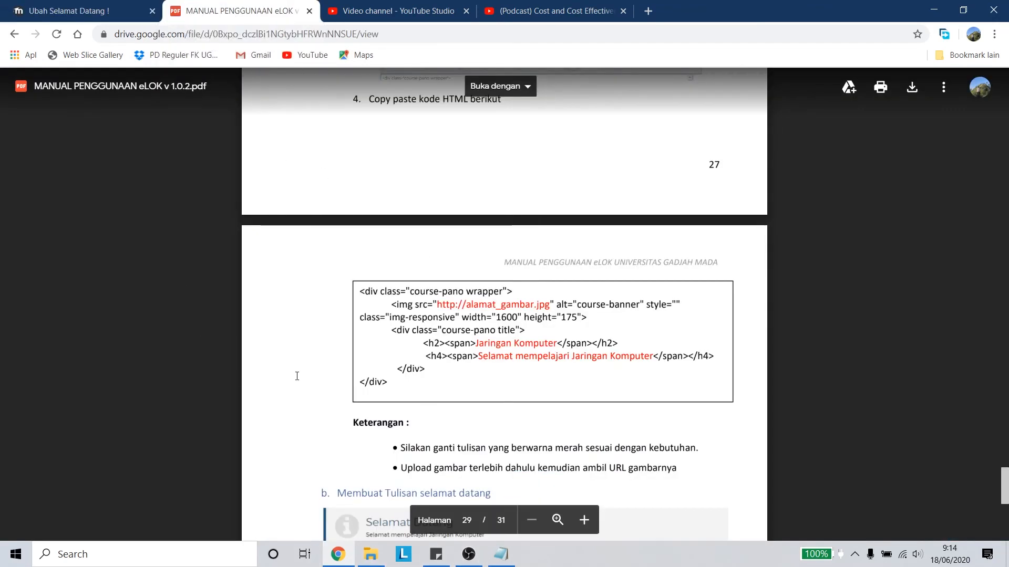
pyautogui.scroll(-4, 399, 310)
pyautogui.scroll(-1, 408, 299)
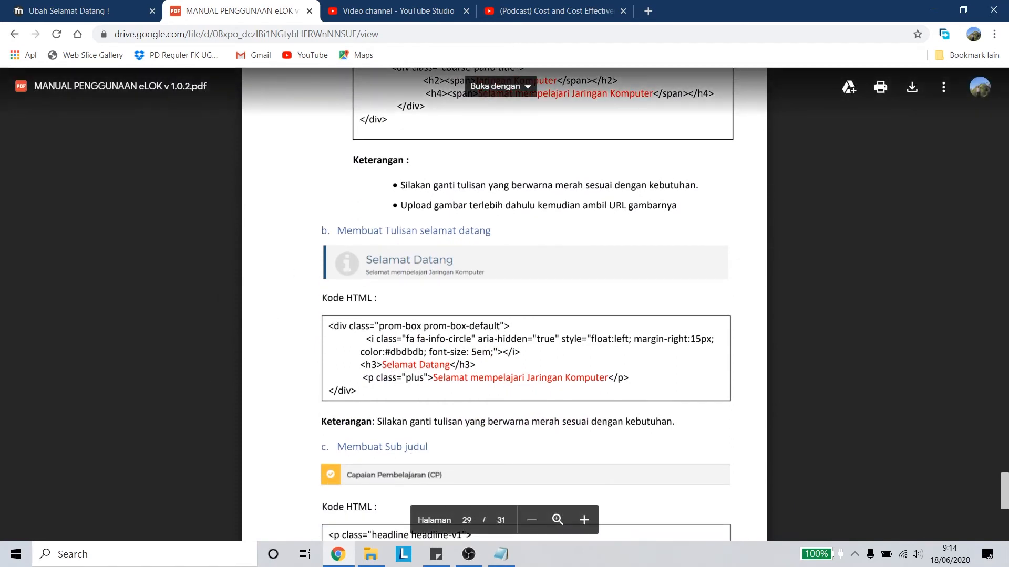
pyautogui.scroll(-1, 435, 369)
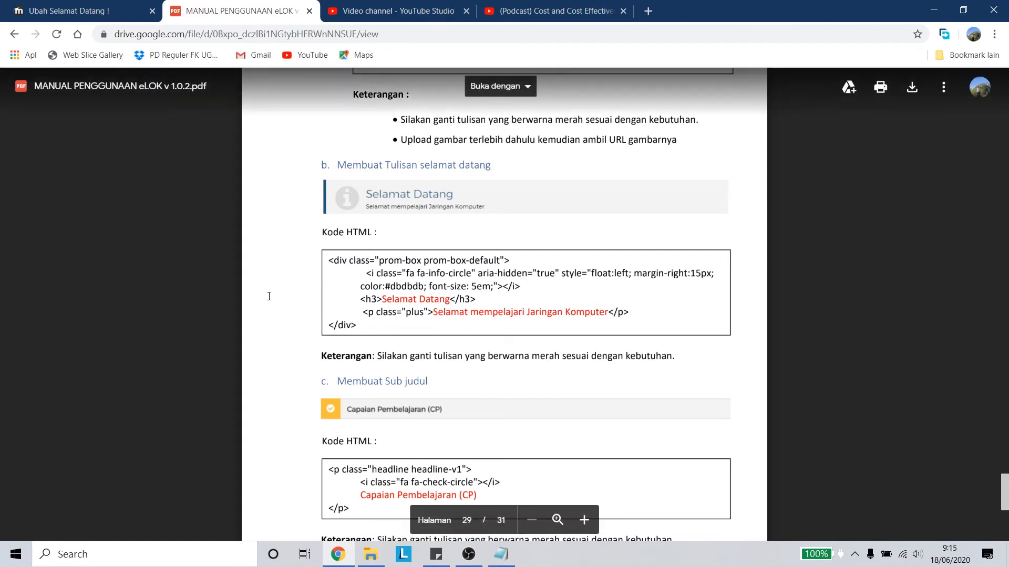
pyautogui.click(70, 6)
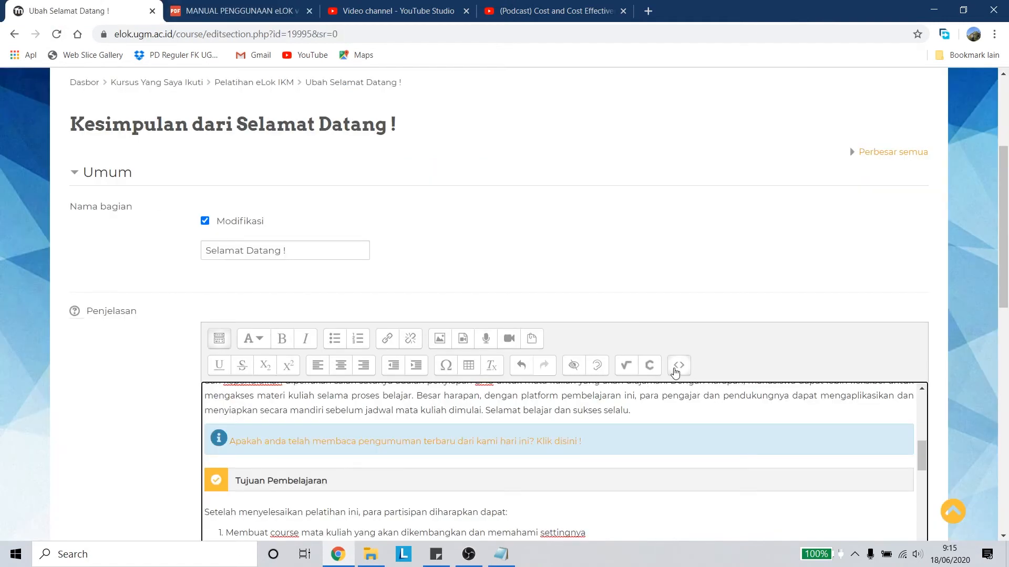
pyautogui.click(236, 11)
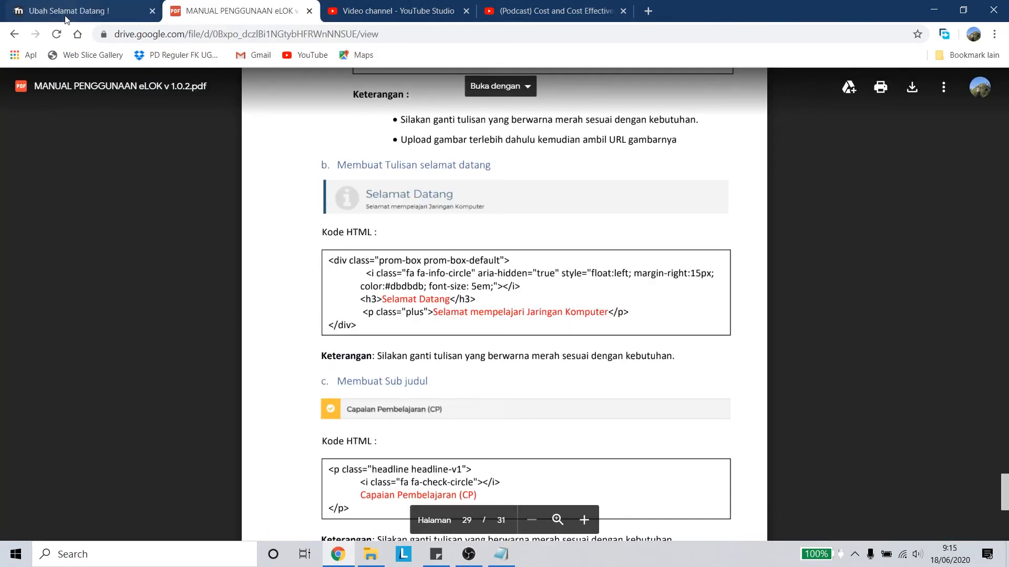
pyautogui.click(46, 10)
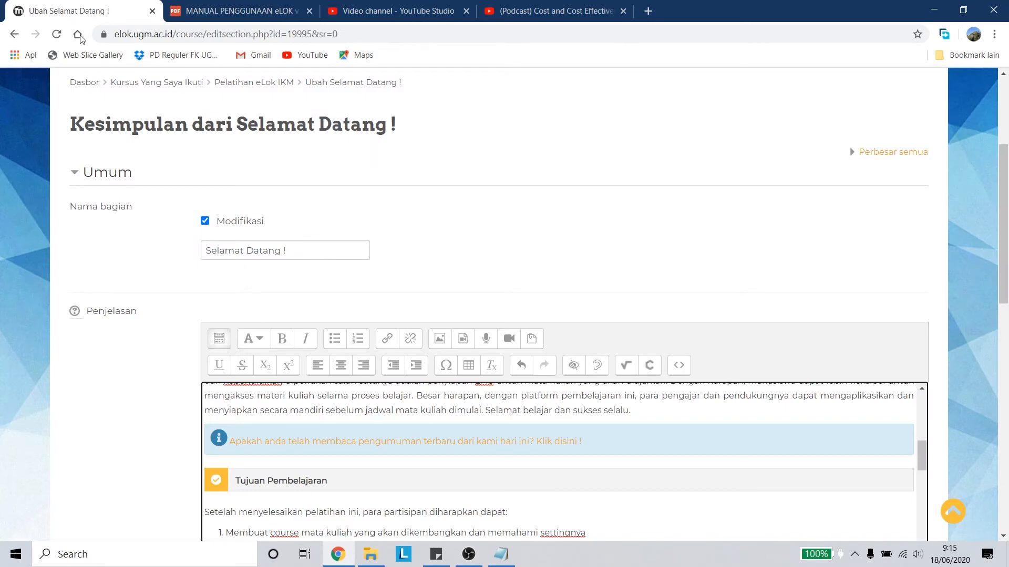
# Copy the alert-info announcement block in the HTML source and paste it directly below the second banner's wrapper block.
pyautogui.click(681, 367)
pyautogui.scroll(-6, 428, 445)
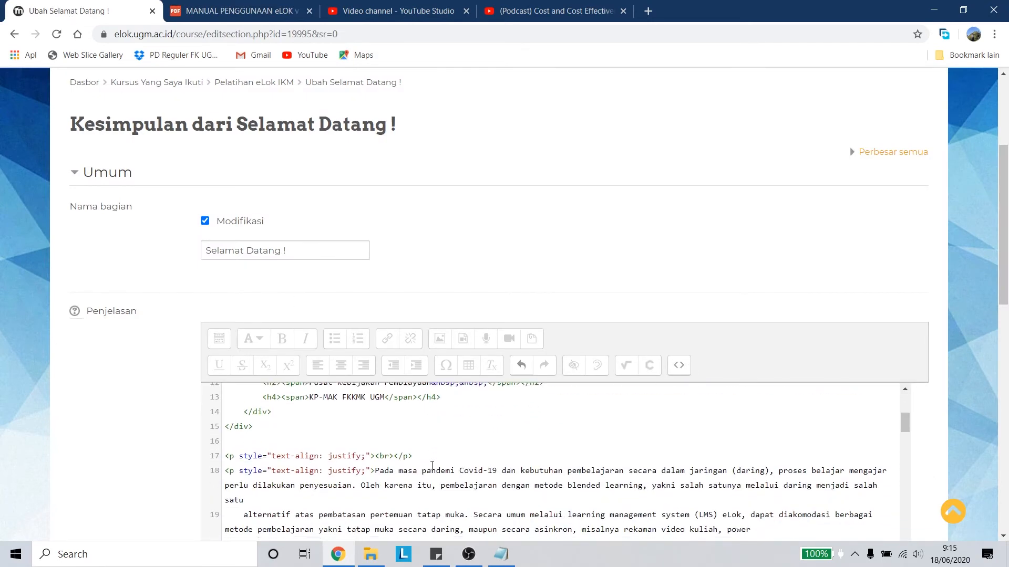
pyautogui.scroll(-2, 432, 466)
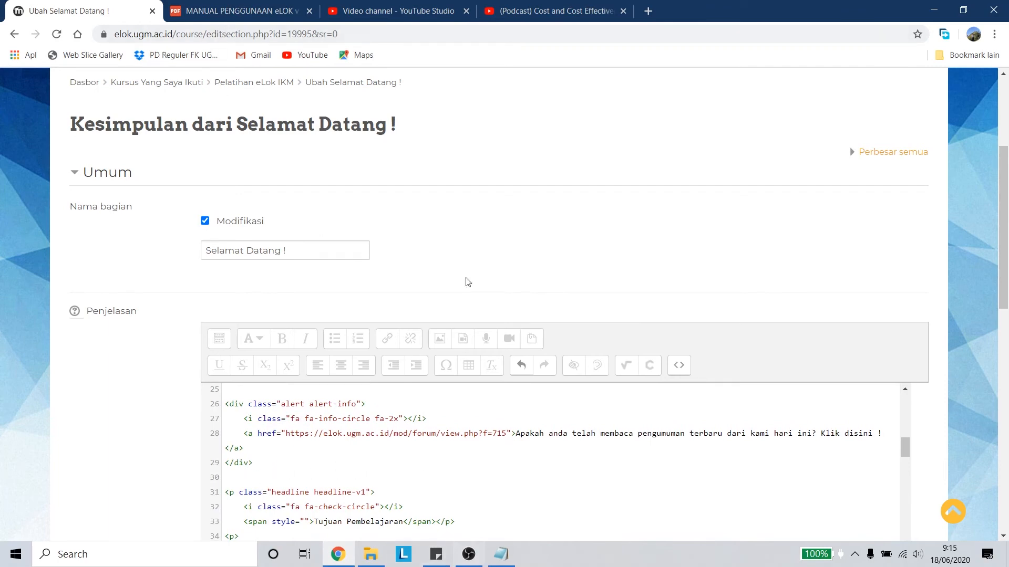
pyautogui.click(263, 10)
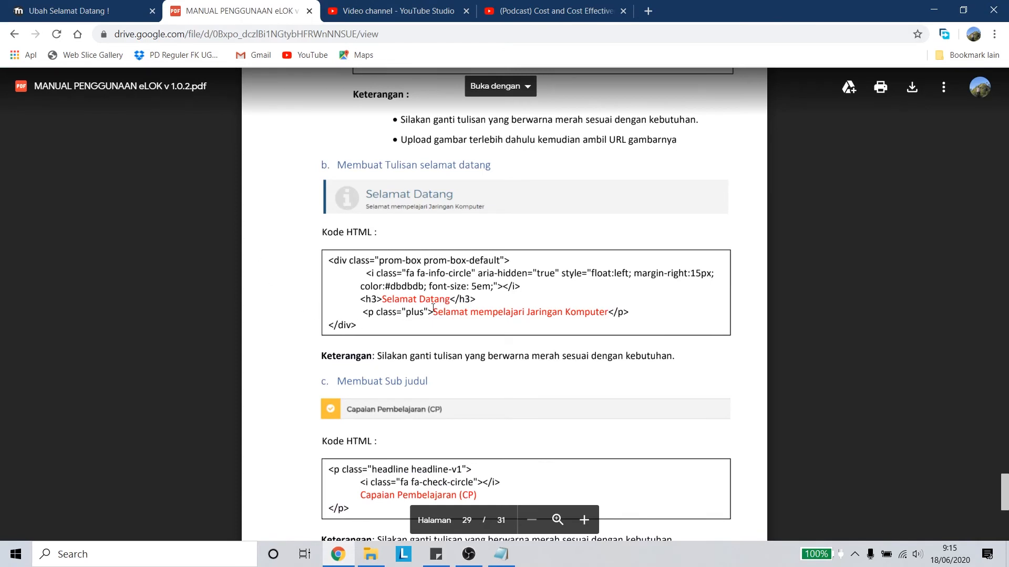
pyautogui.click(84, 10)
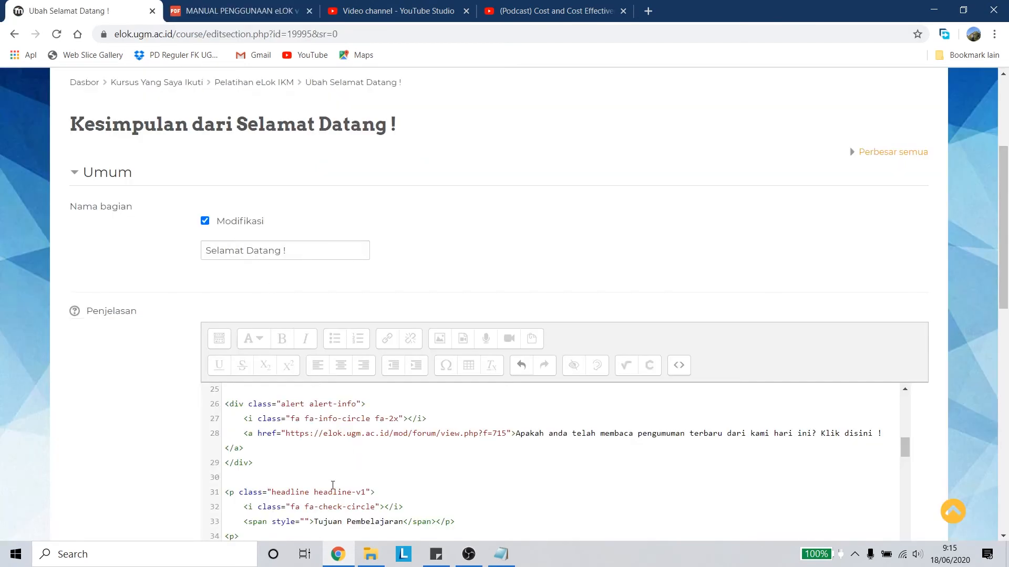
pyautogui.moveTo(269, 463); pyautogui.dragTo(225, 403)
pyautogui.hotkey('ctrl', 'c')
pyautogui.scroll(10, 478, 479)
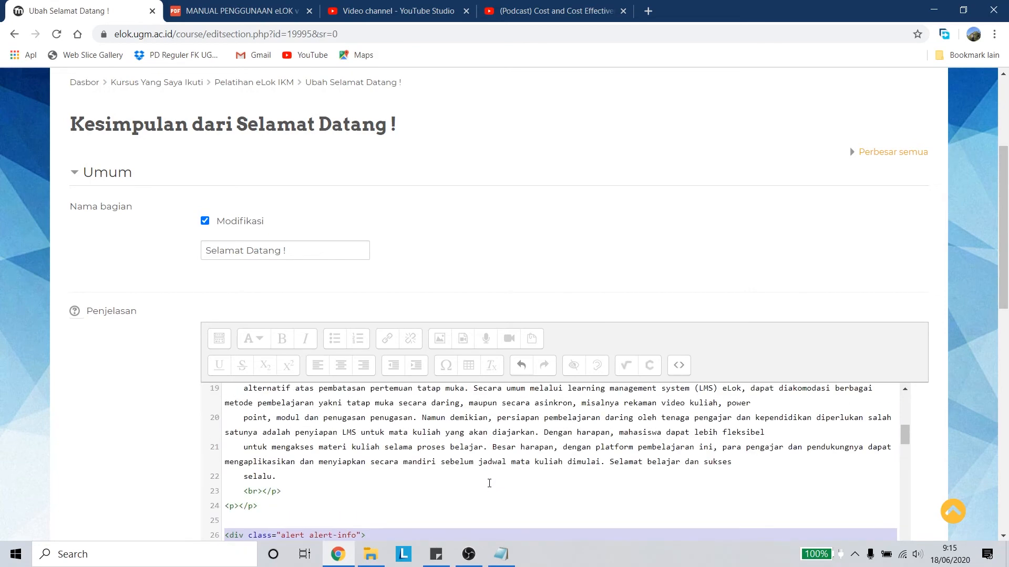
pyautogui.scroll(-4, 473, 448)
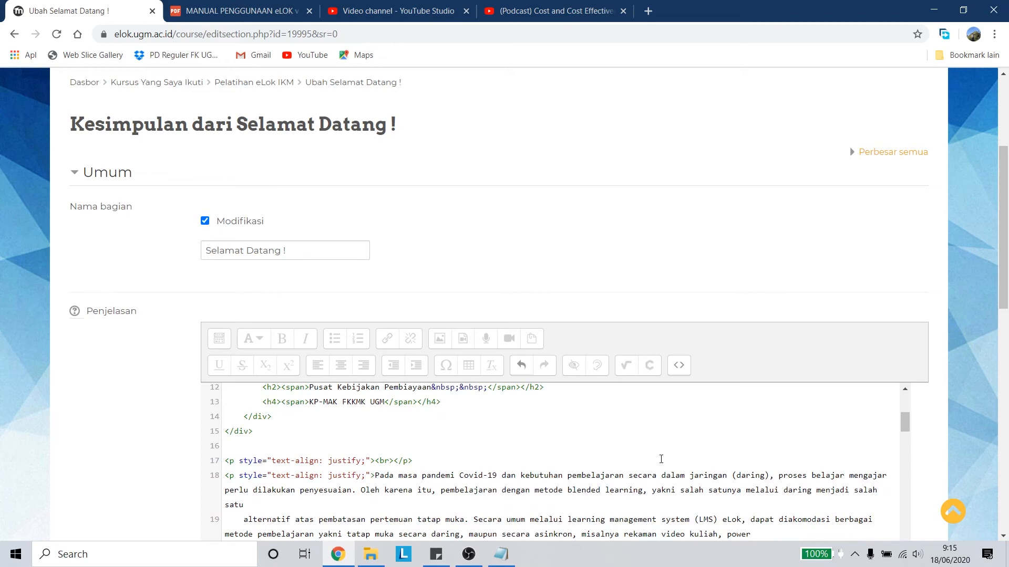
pyautogui.hotkey('ctrl', 'v')
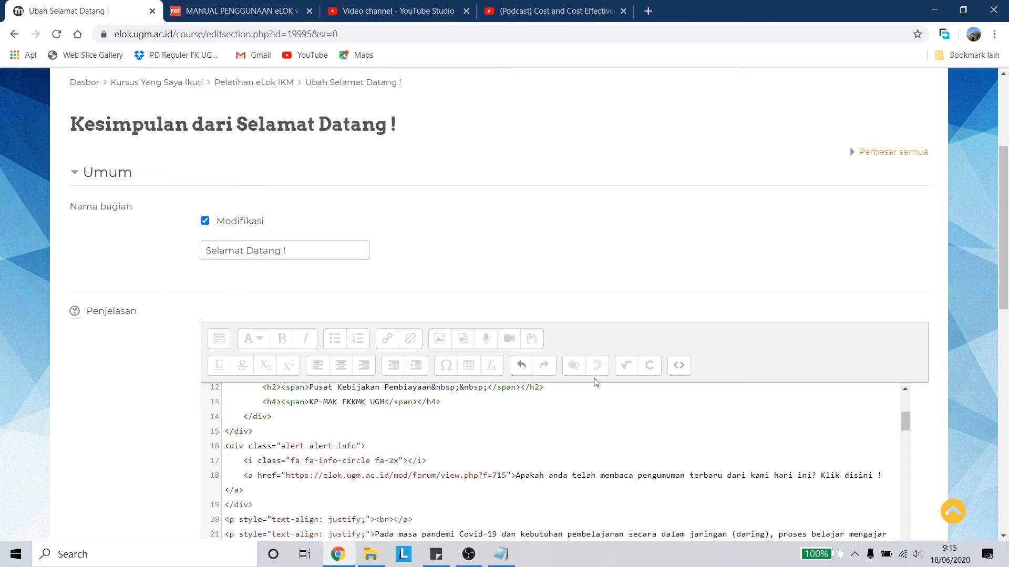
# Remove the empty line below the copied announcement in the rendered description.
pyautogui.click(674, 366)
pyautogui.scroll(4, 408, 499)
pyautogui.scroll(-2, 362, 494)
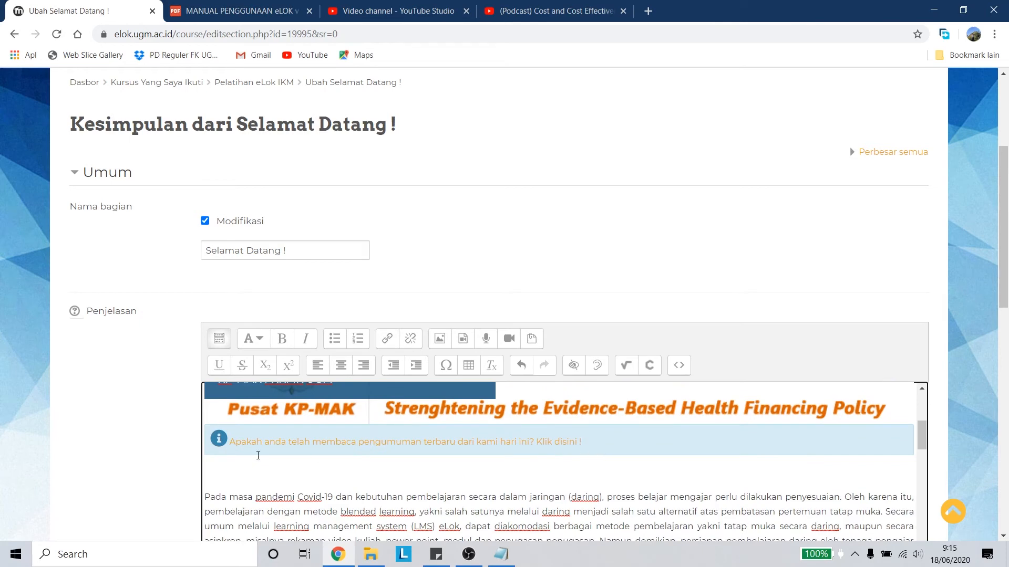
pyautogui.click(575, 469)
pyautogui.press('BackSpace')
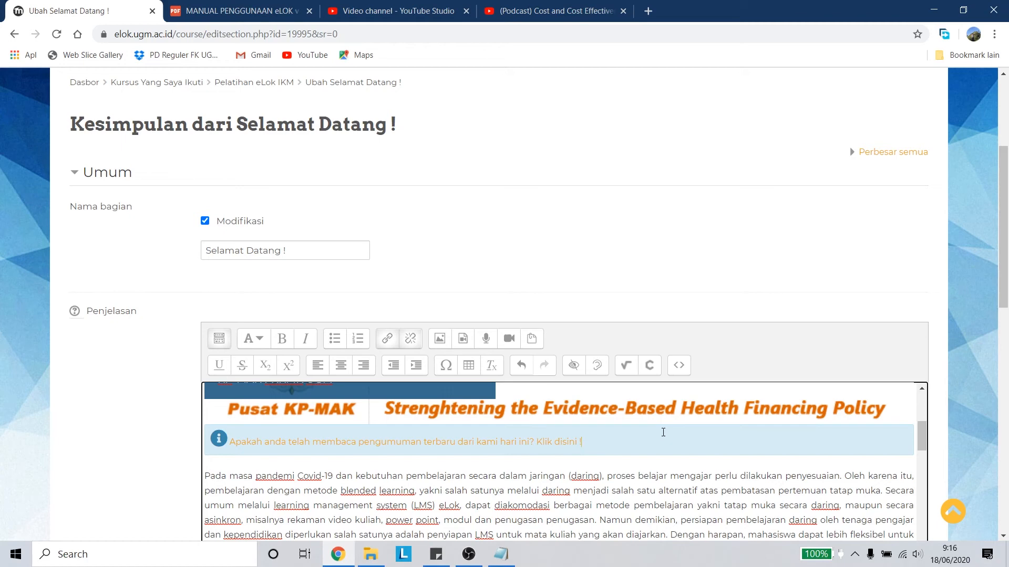
# In the HTML source, delete the copied announcement's link address and replace its text with "Jangan lupa cuci tangan".
pyautogui.click(678, 366)
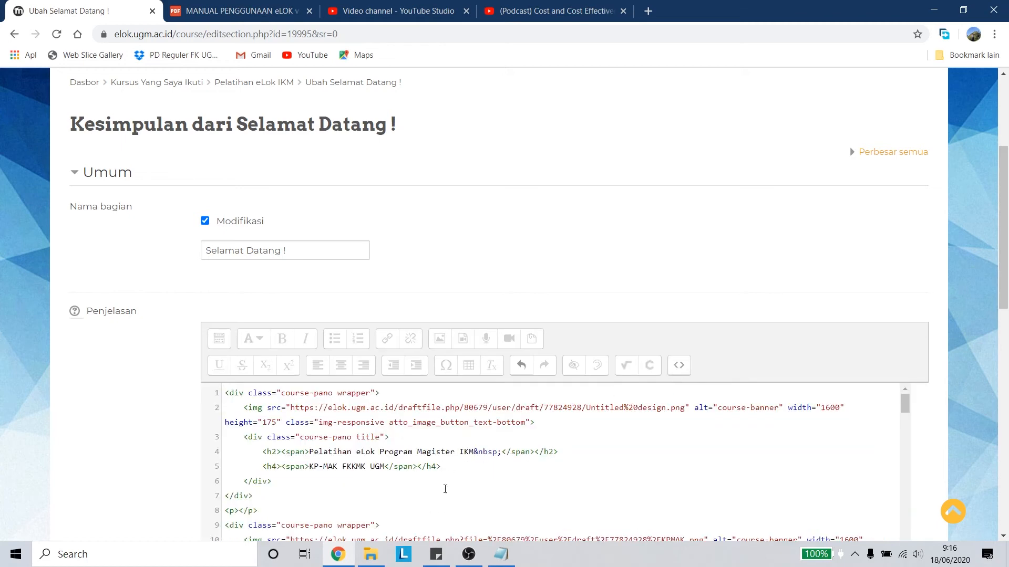
pyautogui.scroll(-4, 446, 489)
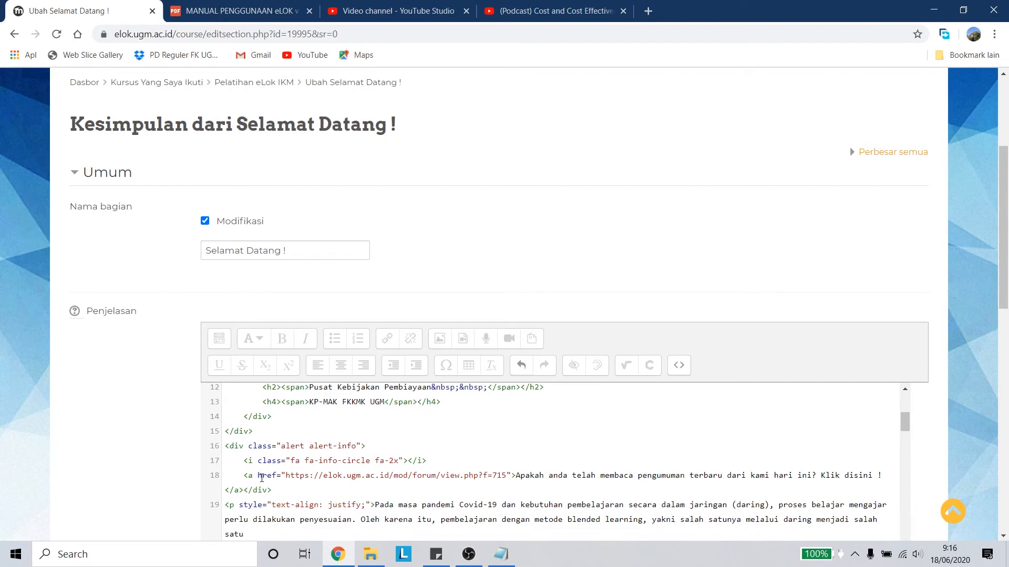
pyautogui.moveTo(257, 476); pyautogui.dragTo(513, 475)
pyautogui.press('Delete')
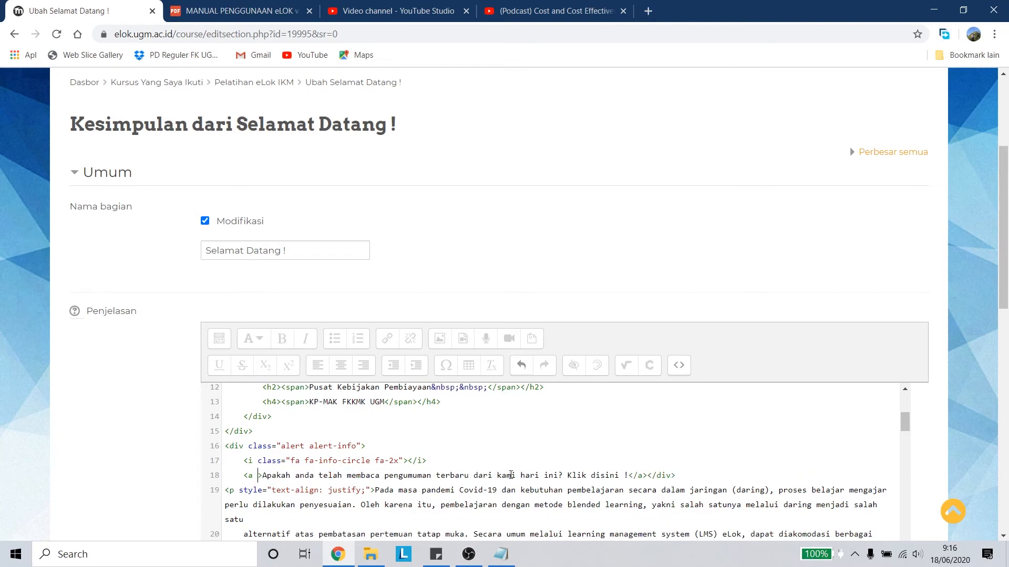
pyautogui.press('BackSpace')
pyautogui.moveTo(623, 475); pyautogui.dragTo(260, 480)
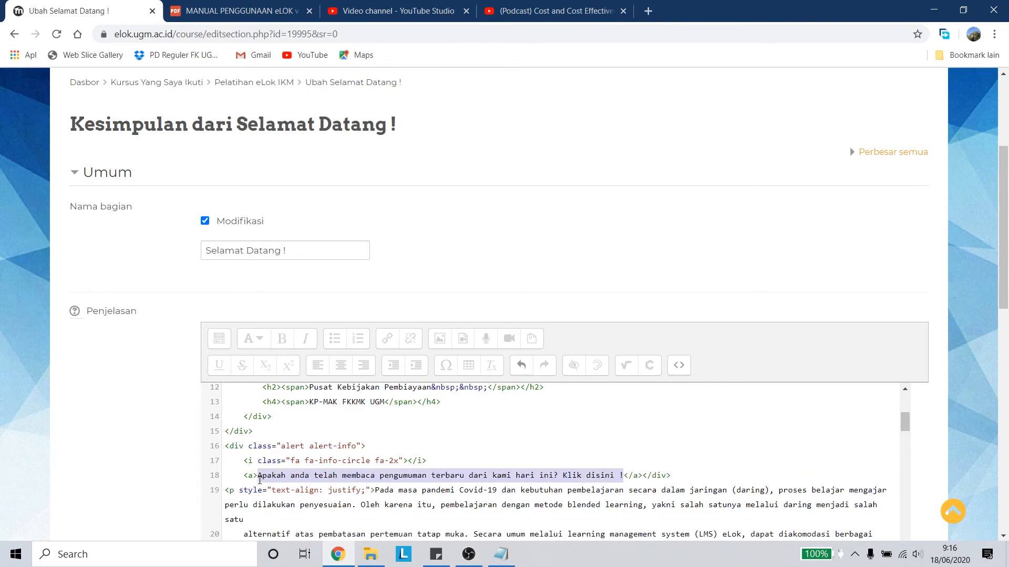
pyautogui.write('Jangan lupa cuci tangan')
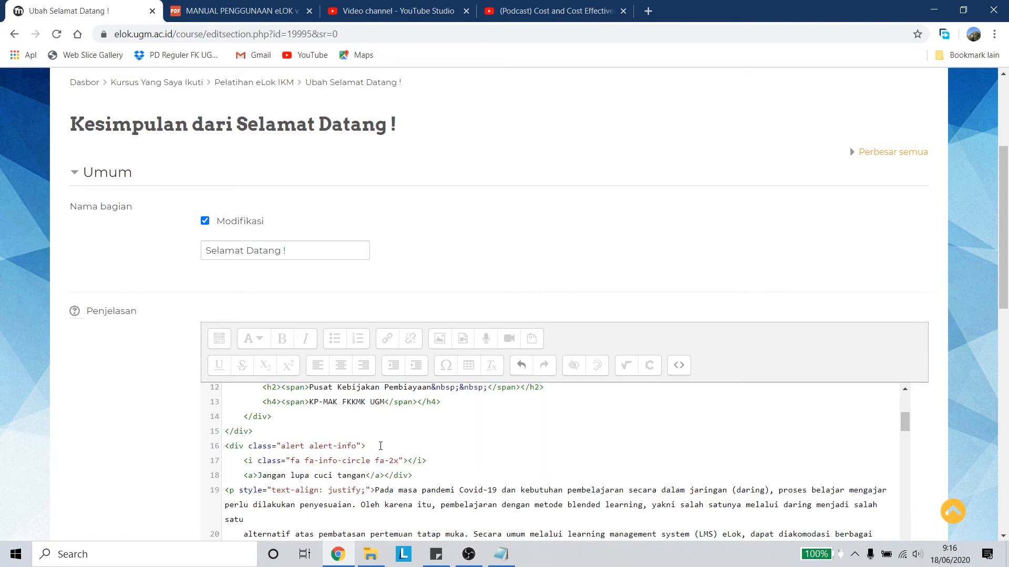
# Insert an empty line after the copied alert block in the HTML source and check the rendered announcement below the second banner.
pyautogui.click(421, 475)
pyautogui.press('Return')
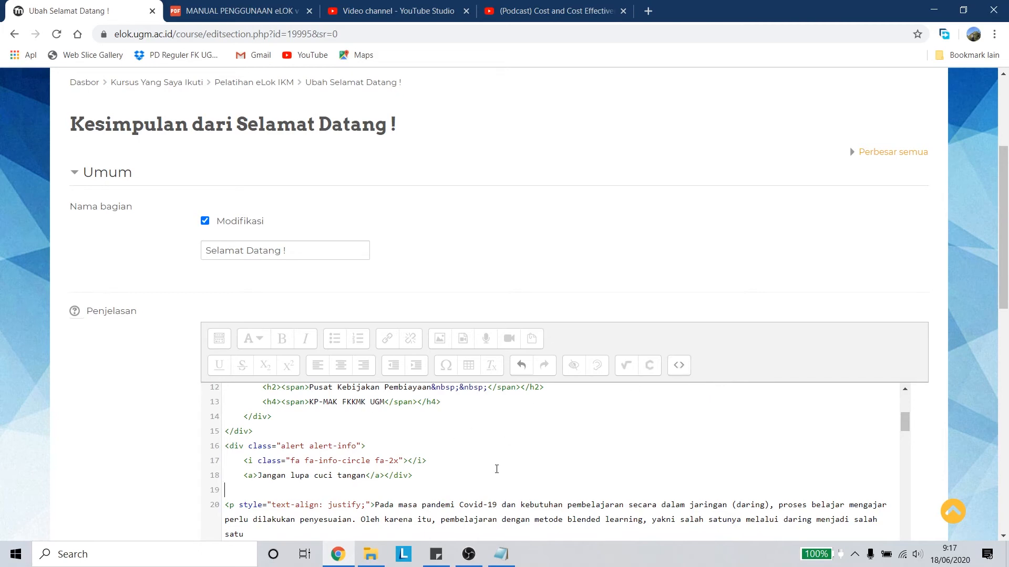
pyautogui.scroll(-2, 496, 469)
pyautogui.scroll(3, 497, 469)
pyautogui.scroll(-5, 499, 457)
pyautogui.scroll(-3, 505, 430)
pyautogui.scroll(5, 554, 466)
pyautogui.scroll(4, 555, 471)
pyautogui.scroll(-3, 556, 473)
pyautogui.scroll(2, 557, 476)
pyautogui.scroll(-2, 557, 472)
pyautogui.click(678, 367)
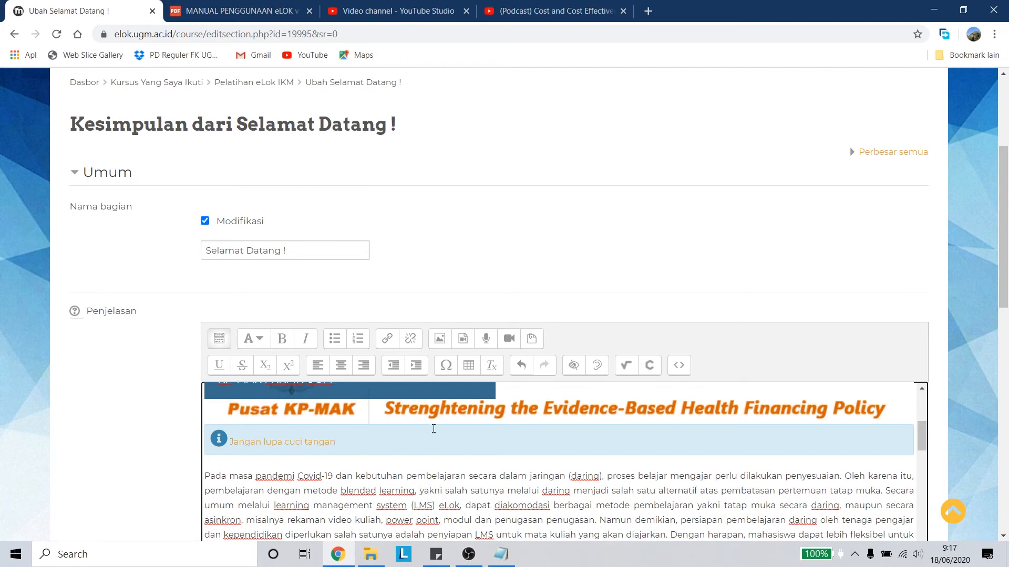
# Compare the rendered "Tujuan Pembelajaran" and "Komposisi Topik" subheadings with the eLOK manual's subheading and facilitator HTML examples.
pyautogui.click(679, 365)
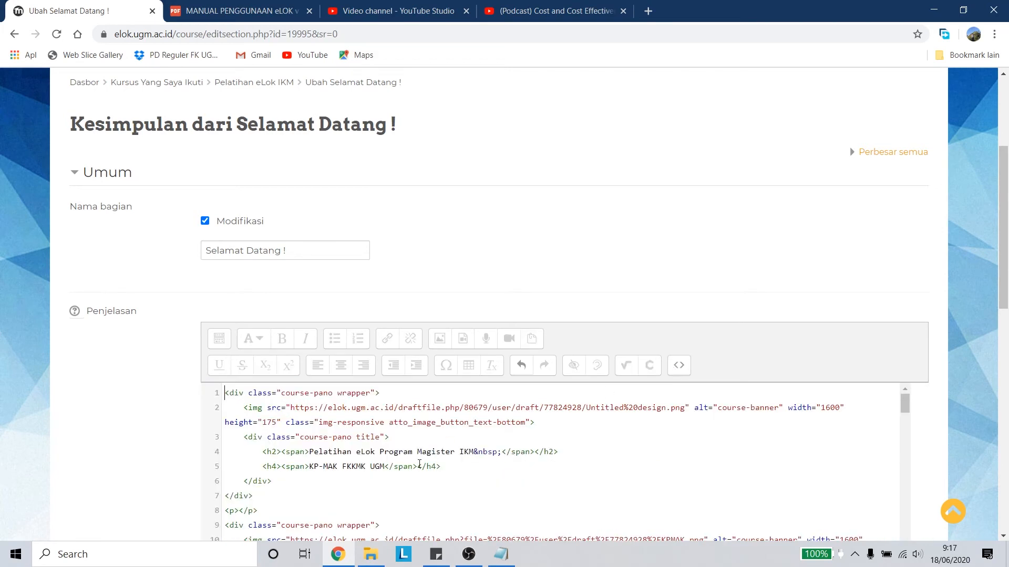
pyautogui.scroll(-1, 427, 458)
pyautogui.click(680, 368)
pyautogui.scroll(-2, 443, 427)
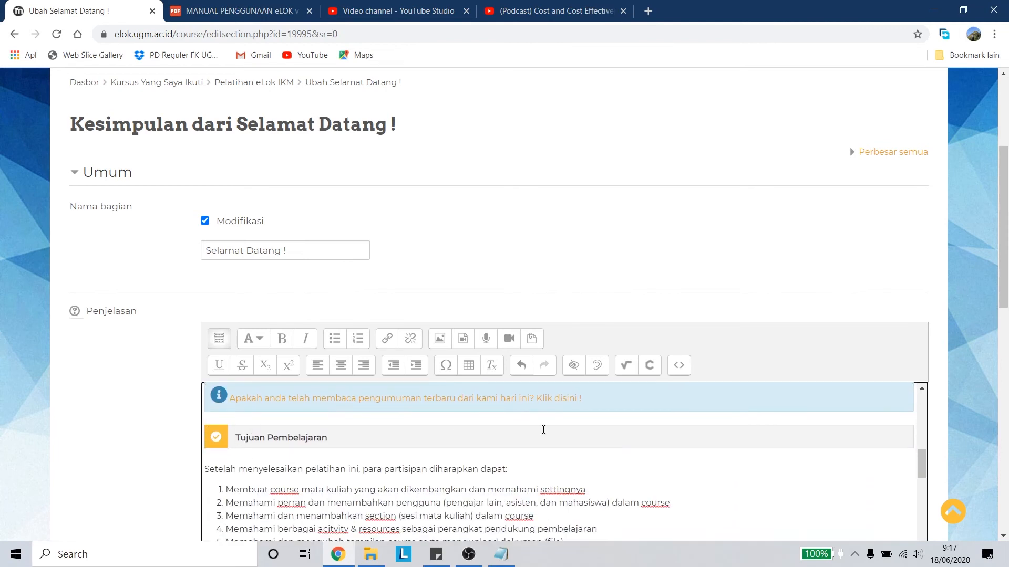
pyautogui.scroll(-5, 231, 451)
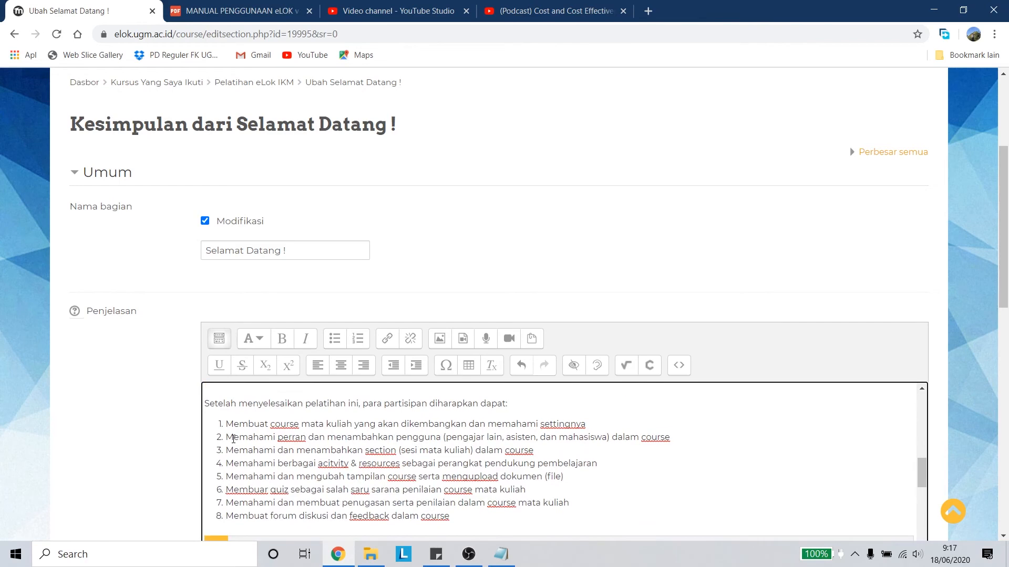
pyautogui.scroll(2, 404, 465)
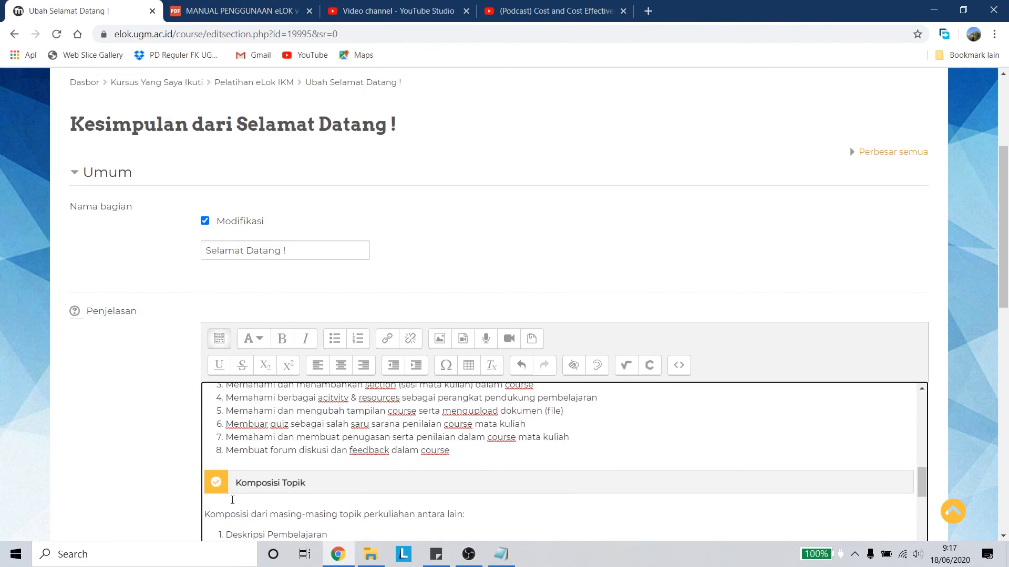
pyautogui.scroll(3, 269, 485)
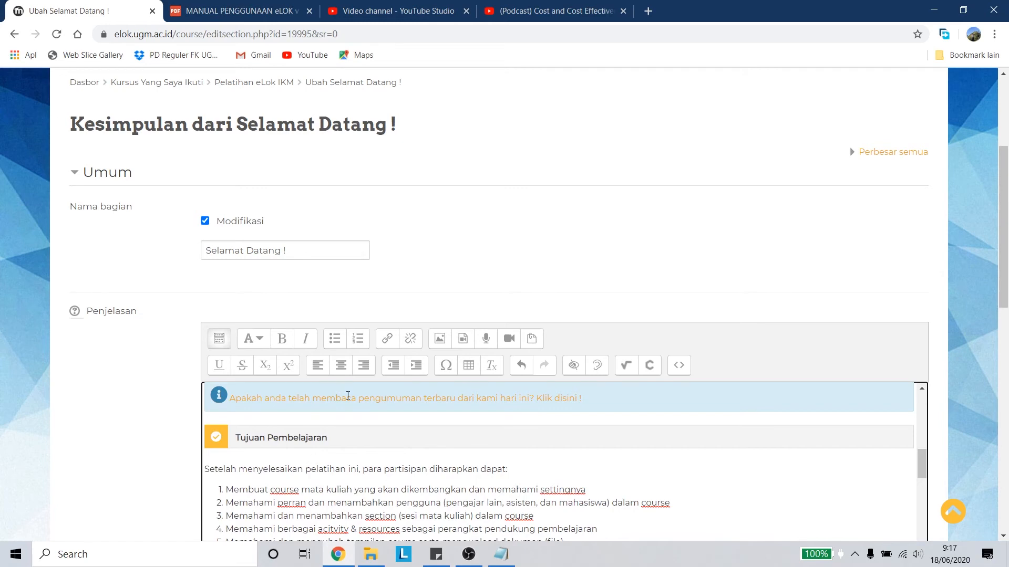
pyautogui.click(270, 6)
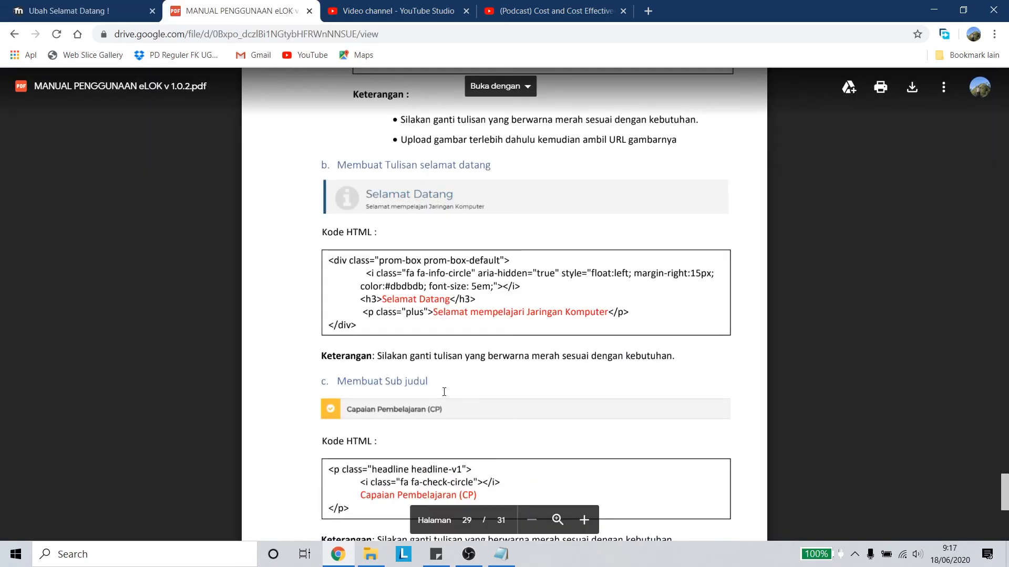
pyautogui.scroll(-8, 444, 392)
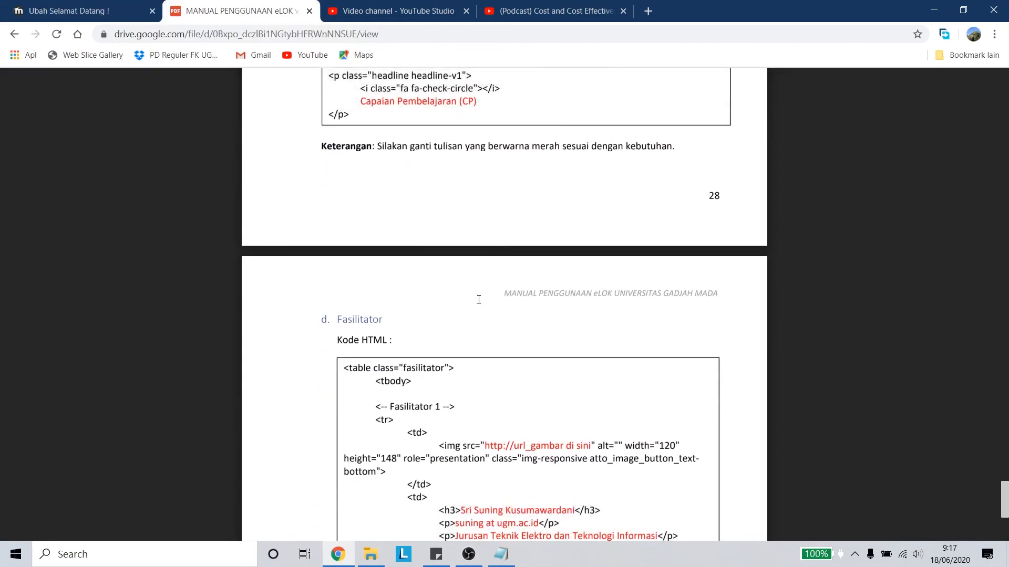
pyautogui.scroll(1, 479, 300)
pyautogui.scroll(-10, 478, 299)
pyautogui.scroll(10, 477, 328)
pyautogui.scroll(1, 502, 274)
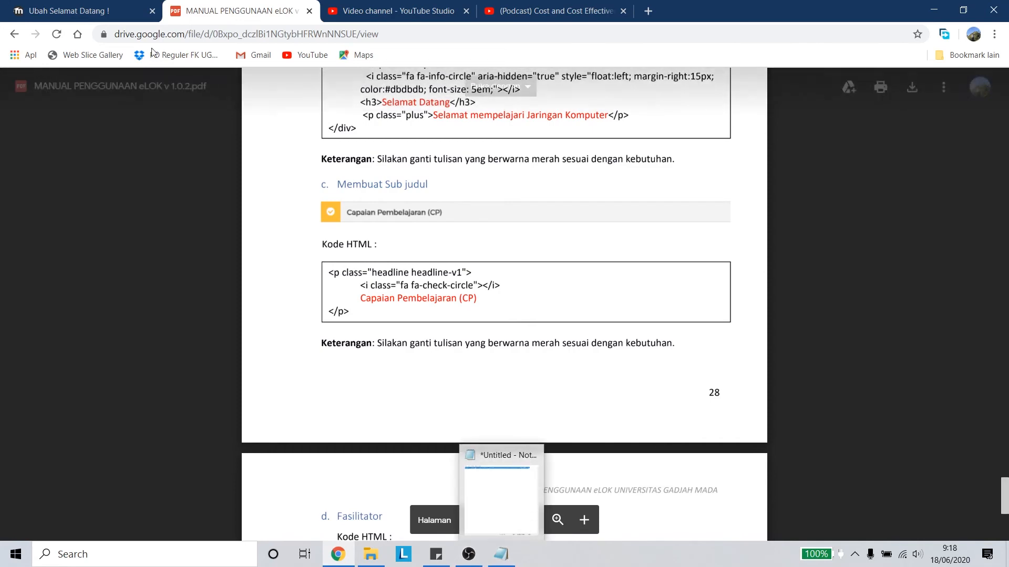
# Copy the "Tujuan Pembelajaran" headline block in the section's HTML source and paste it below the copied alert block.
pyautogui.click(79, 10)
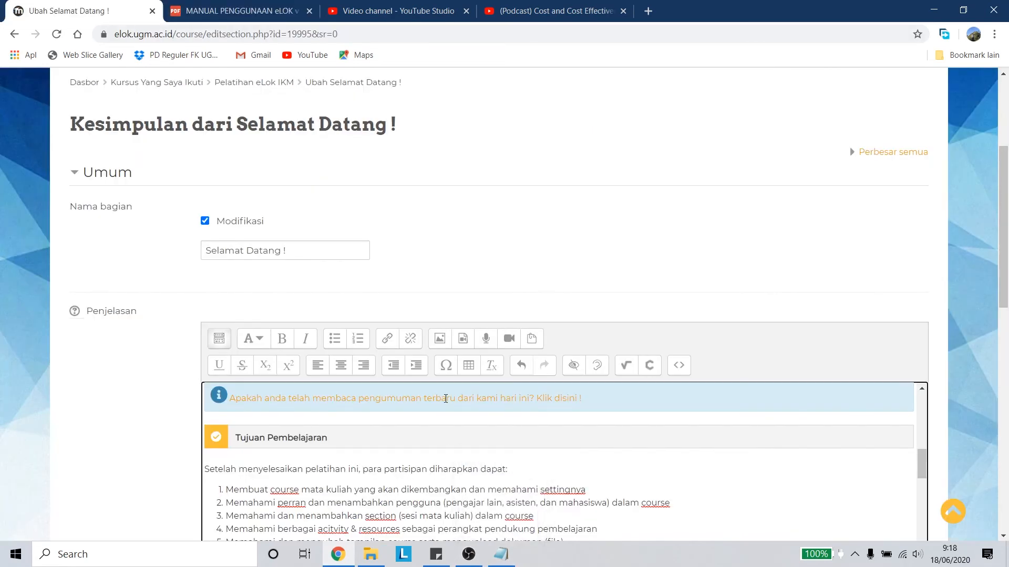
pyautogui.click(679, 365)
pyautogui.scroll(-2, 415, 468)
pyautogui.scroll(-8, 414, 468)
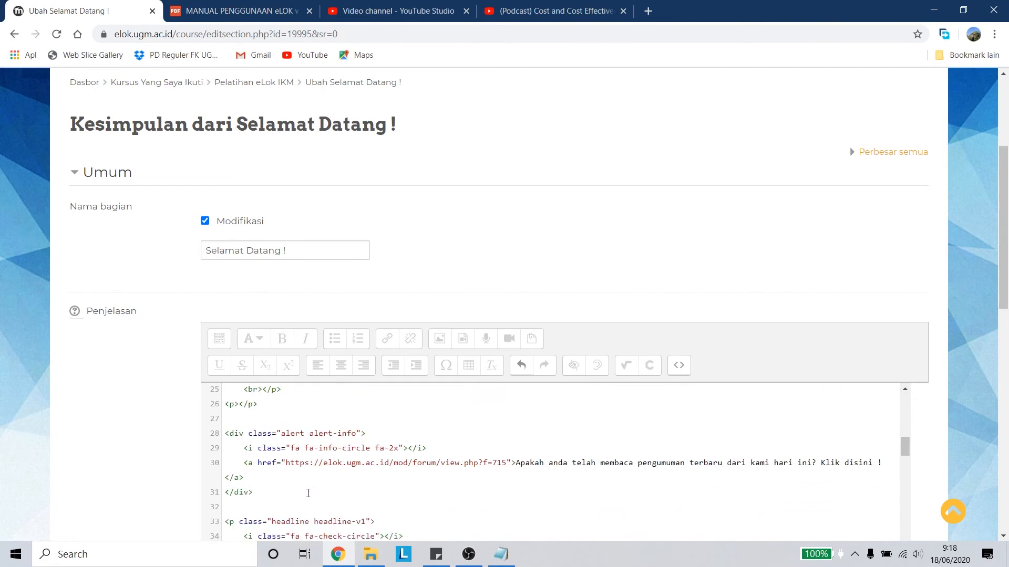
pyautogui.scroll(-2, 308, 493)
pyautogui.scroll(2, 409, 479)
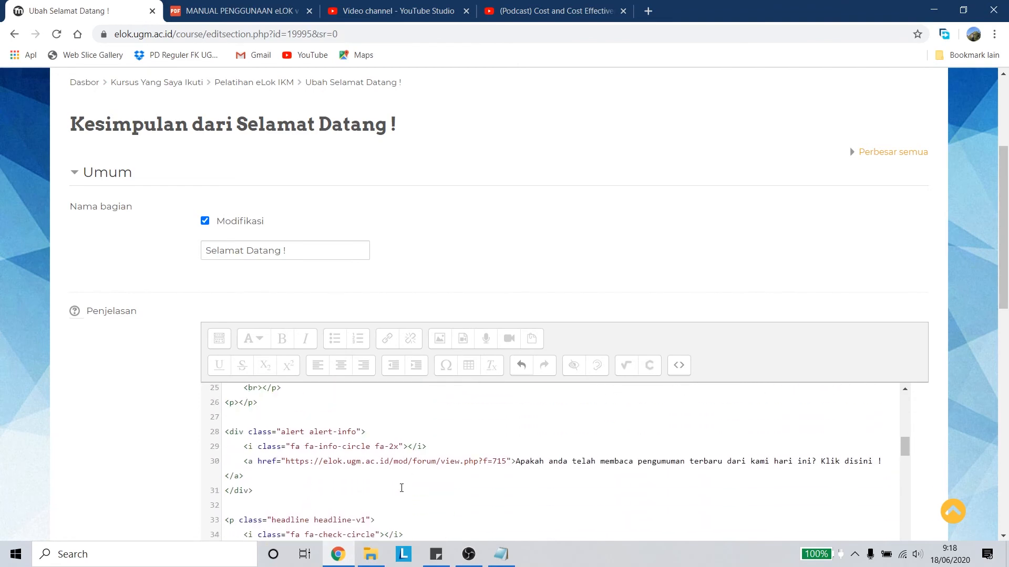
pyautogui.scroll(-2, 402, 486)
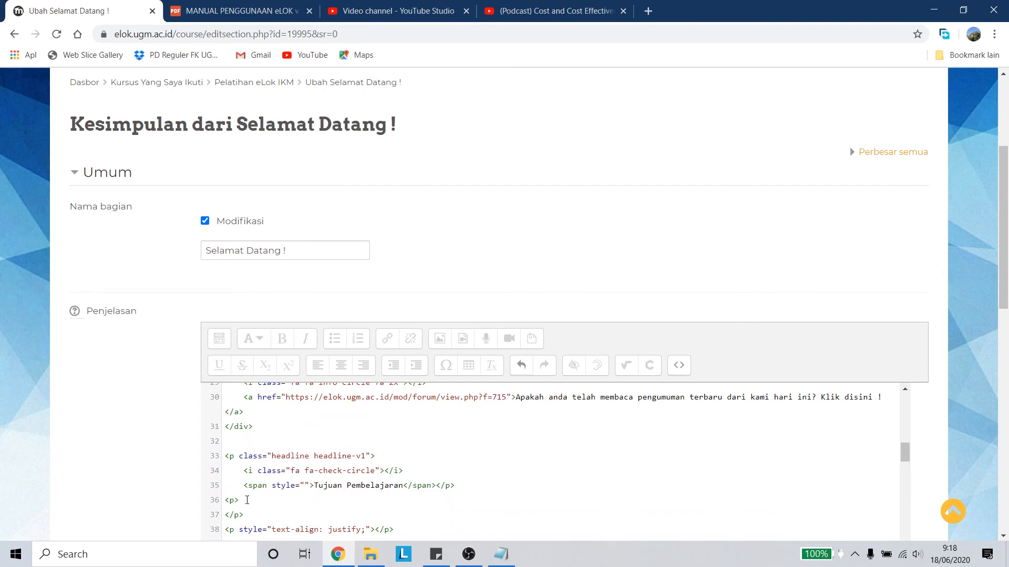
pyautogui.moveTo(243, 515); pyautogui.dragTo(213, 463)
pyautogui.hotkey('ctrl', 'c')
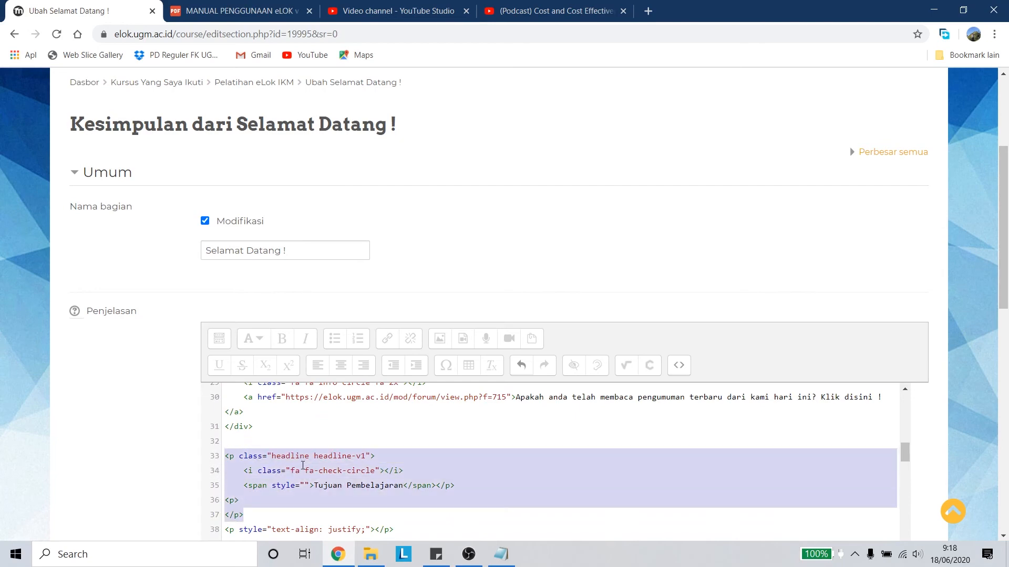
pyautogui.scroll(8, 372, 458)
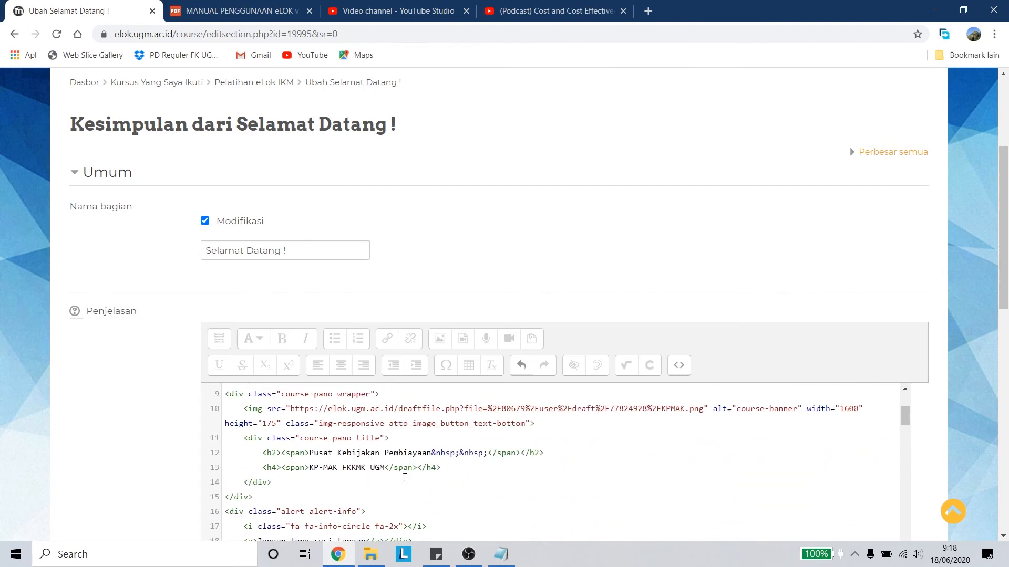
pyautogui.click(416, 487)
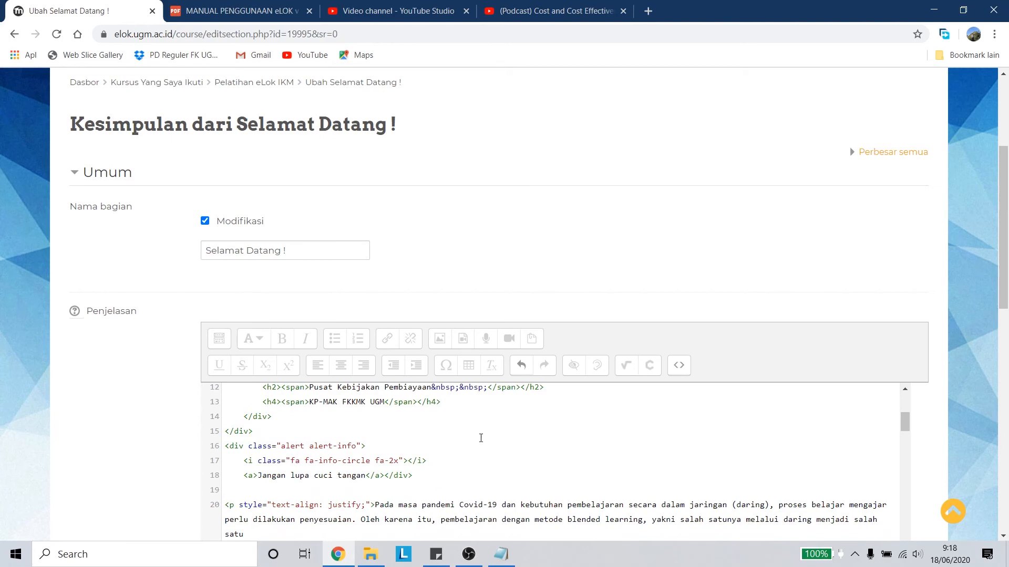
pyautogui.hotkey('ctrl', 'v')
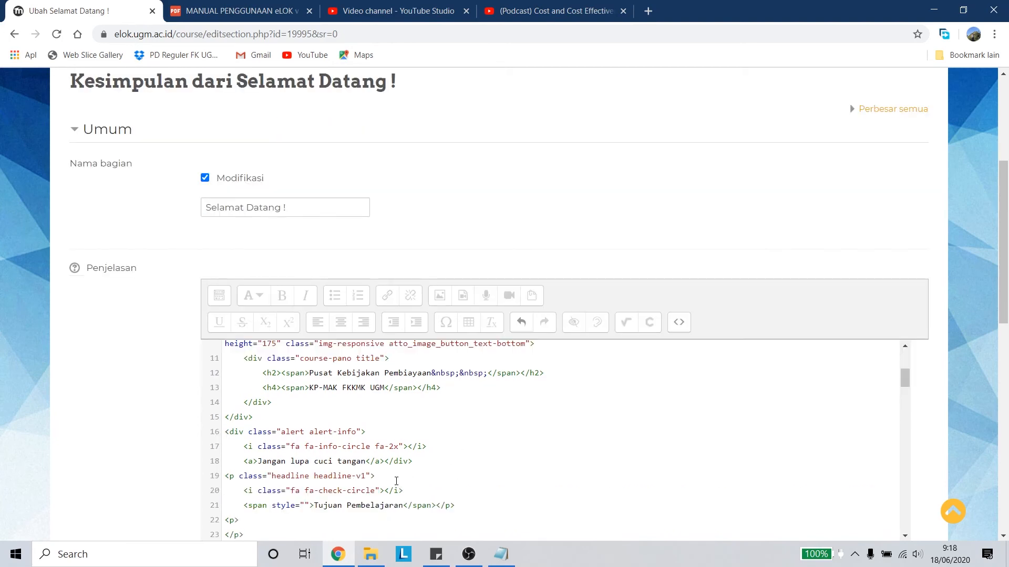
# Change the announcement below the second banner to "Jangan lupa cuci kaki" directly in the rendered description.
pyautogui.click(679, 322)
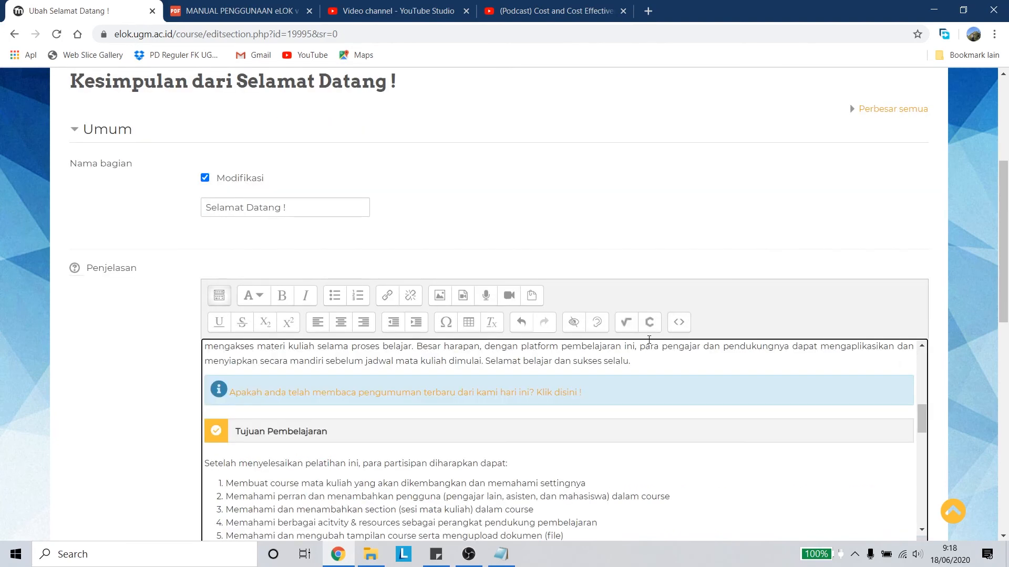
pyautogui.scroll(6, 367, 428)
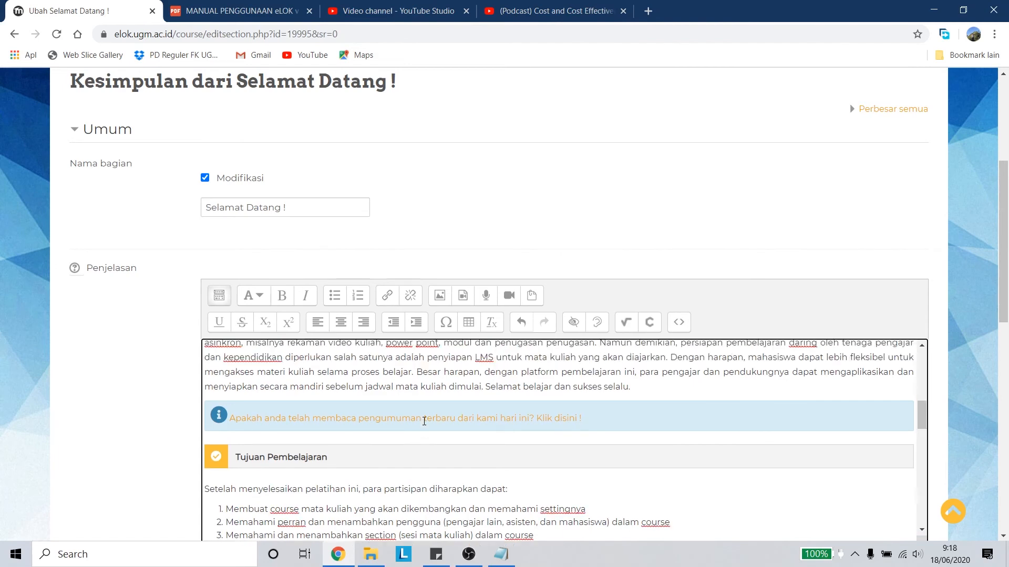
pyautogui.scroll(1, 368, 457)
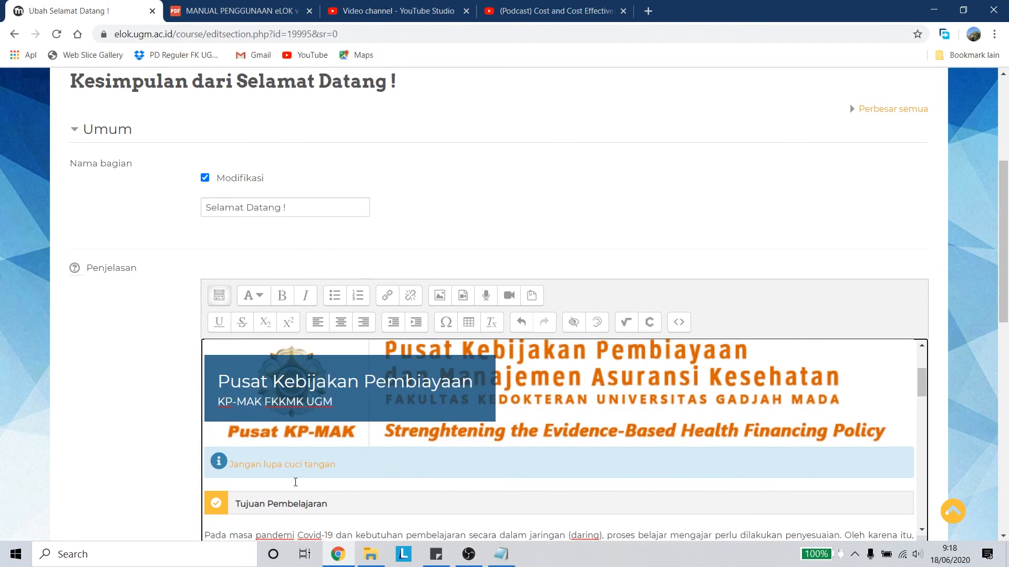
pyautogui.click(350, 463)
pyautogui.press('BackSpace')
pyautogui.press('BackSpace')
pyautogui.press('BackSpace')
pyautogui.press('BackSpace')
pyautogui.press('BackSpace')
pyautogui.press('BackSpace')
pyautogui.write('kaki')
# Change the copied subheading below the announcement to "Poin Utama" in the rendered description.
pyautogui.moveTo(328, 505); pyautogui.dragTo(249, 502)
pyautogui.press('BackSpace')
pyautogui.press('BackSpace')
pyautogui.press('BackSpace')
pyautogui.press('BackSpace')
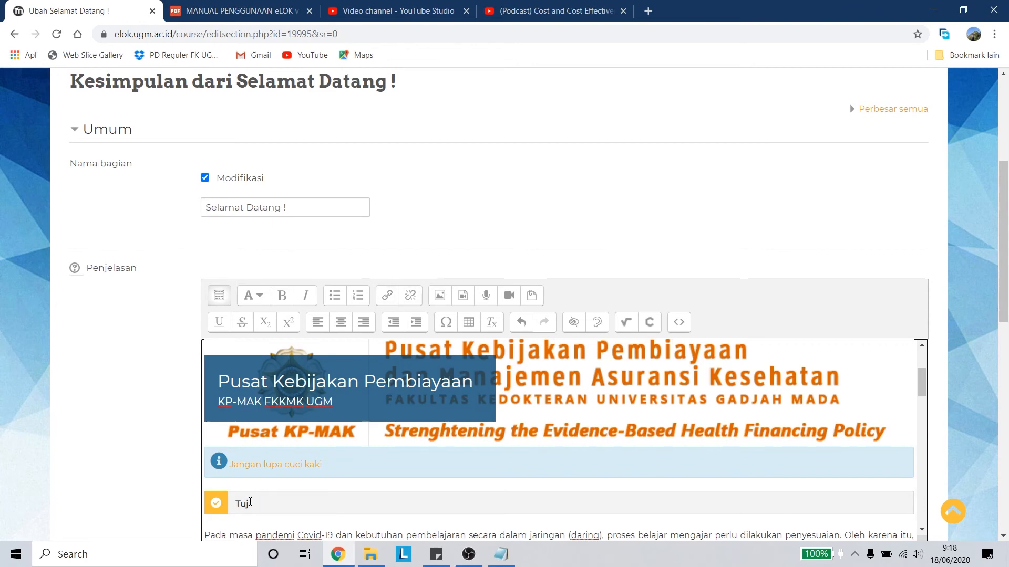
pyautogui.press('capslock')
pyautogui.write('P')
pyautogui.press('capslock')
pyautogui.write('o')
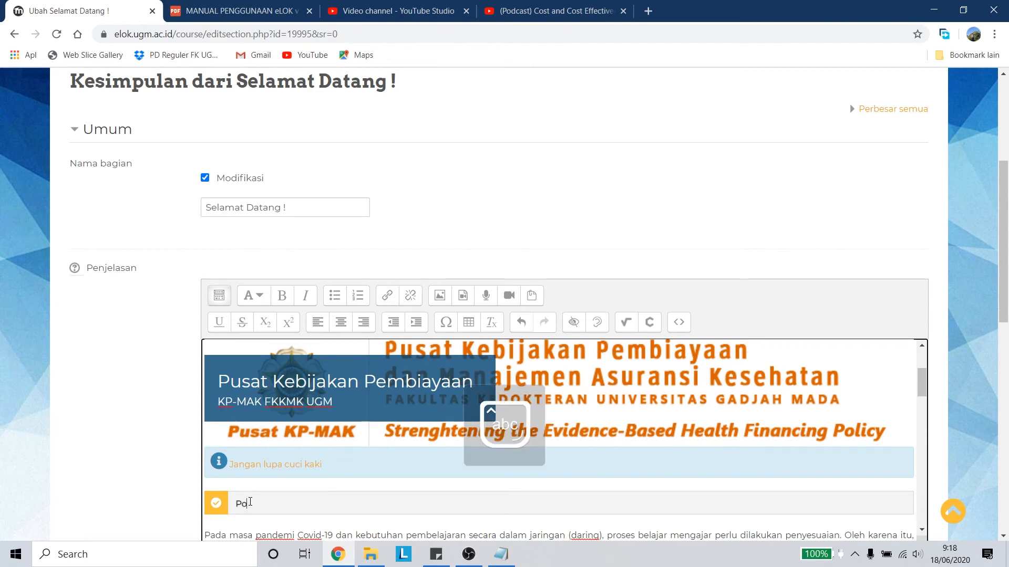
pyautogui.write('in')
pyautogui.press('capslock')
pyautogui.write('U')
pyautogui.press('capslock')
pyautogui.write('tama')
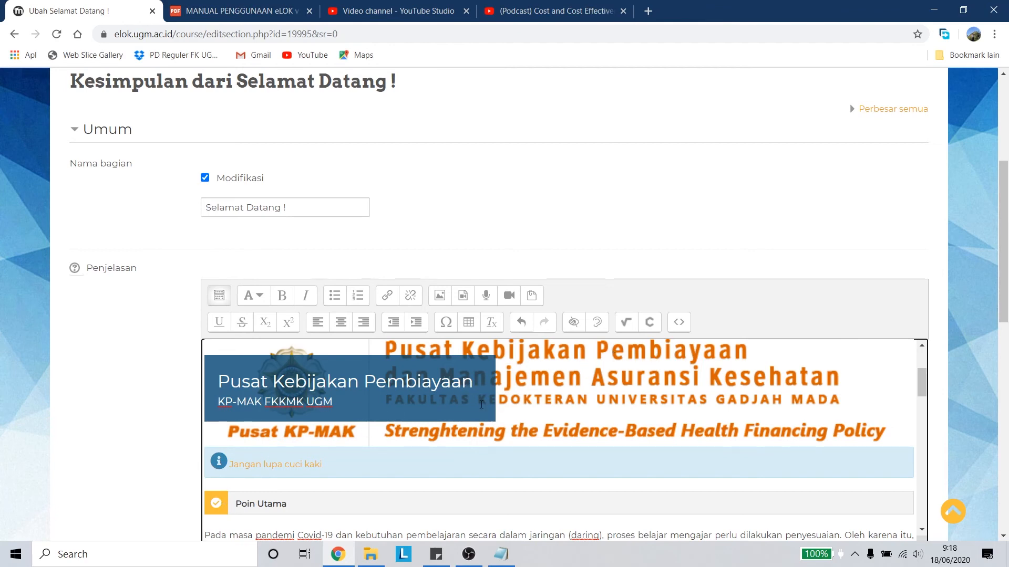
# Review the rest of the rendered description, from the learning objectives and topic composition to the lecturer profile under "Pengajar".
pyautogui.scroll(-1, 398, 436)
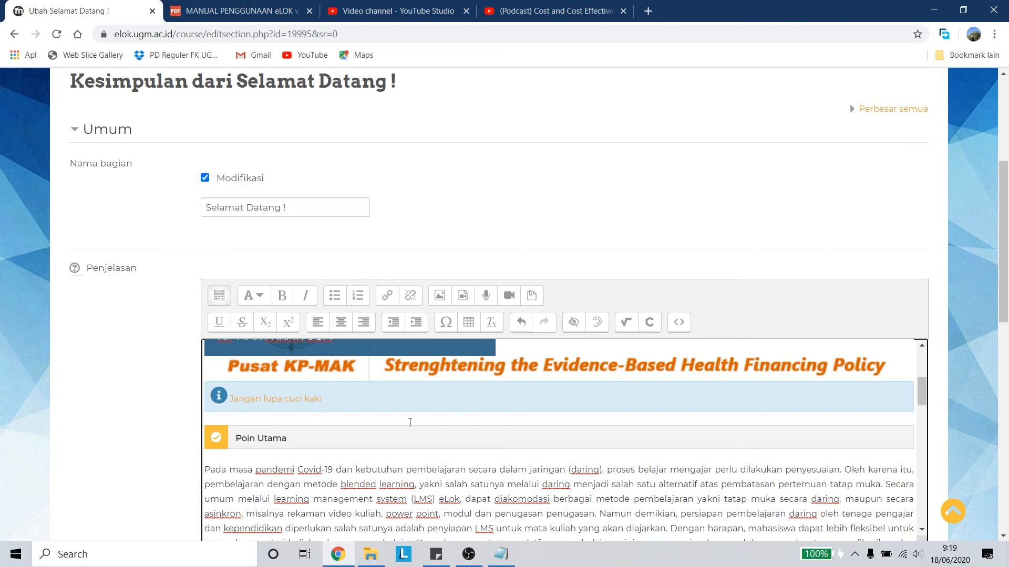
pyautogui.scroll(-6, 410, 422)
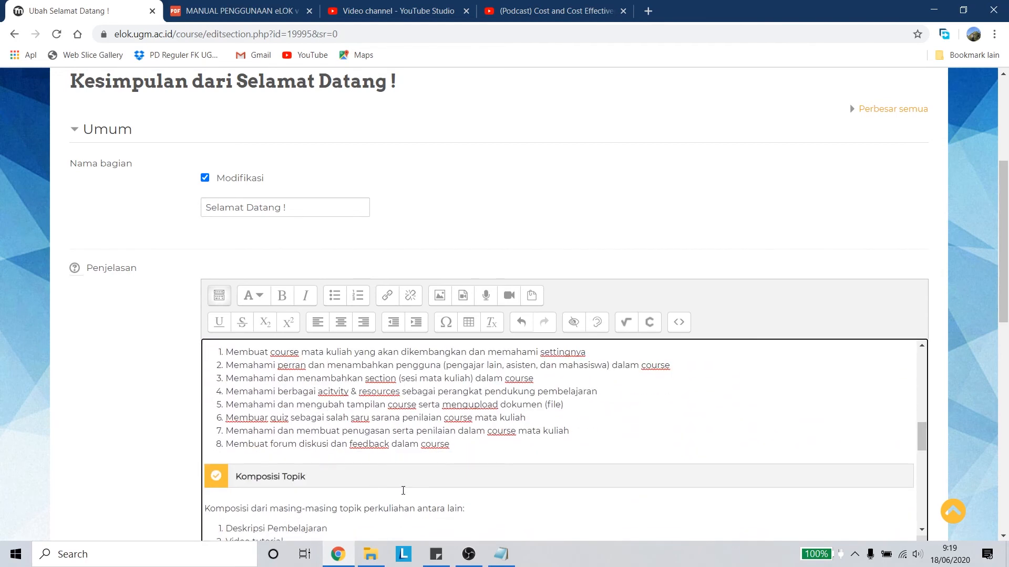
pyautogui.scroll(-1, 407, 485)
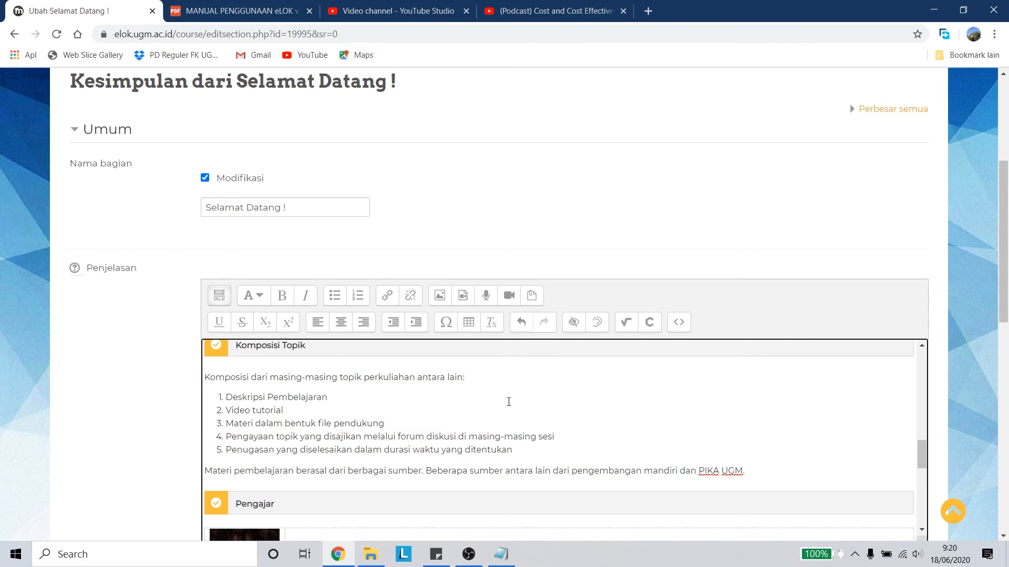
pyautogui.scroll(-3, 385, 414)
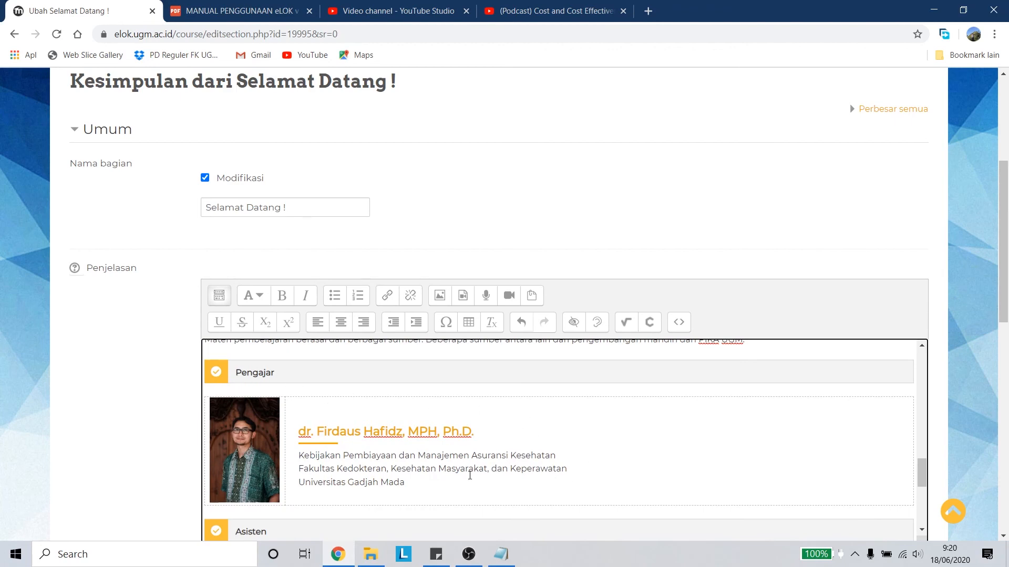
# Copy the whole "Fasilitator" HTML code block, from the opening to the closing table tag, from the eLOK manual PDF.
pyautogui.scroll(-2, 469, 475)
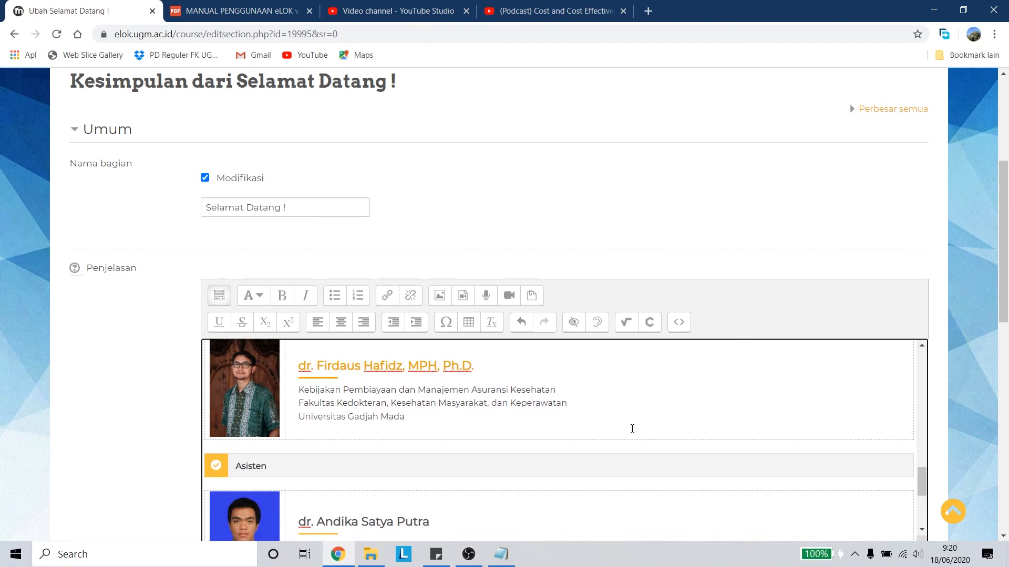
pyautogui.scroll(2, 630, 436)
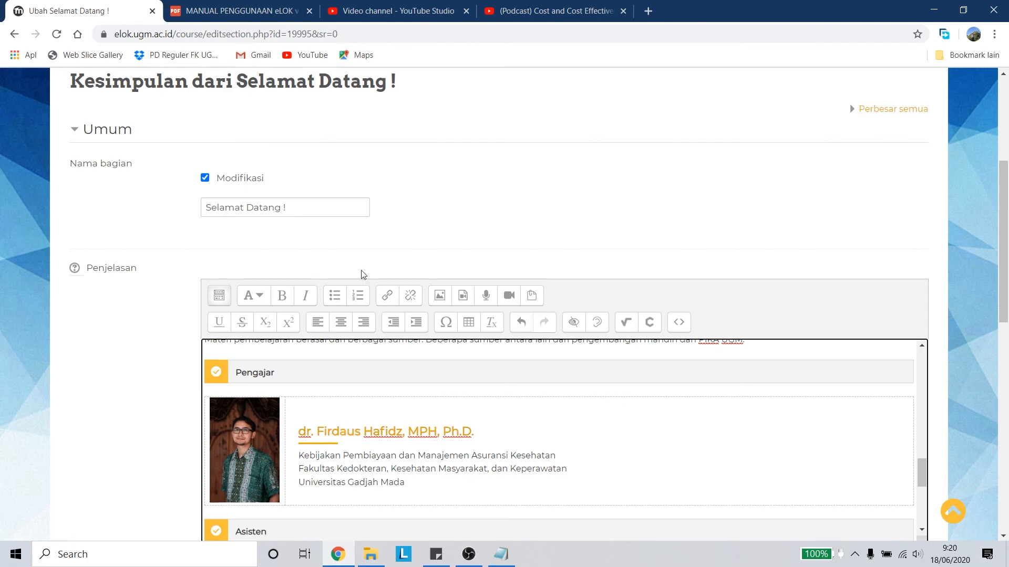
pyautogui.click(257, 9)
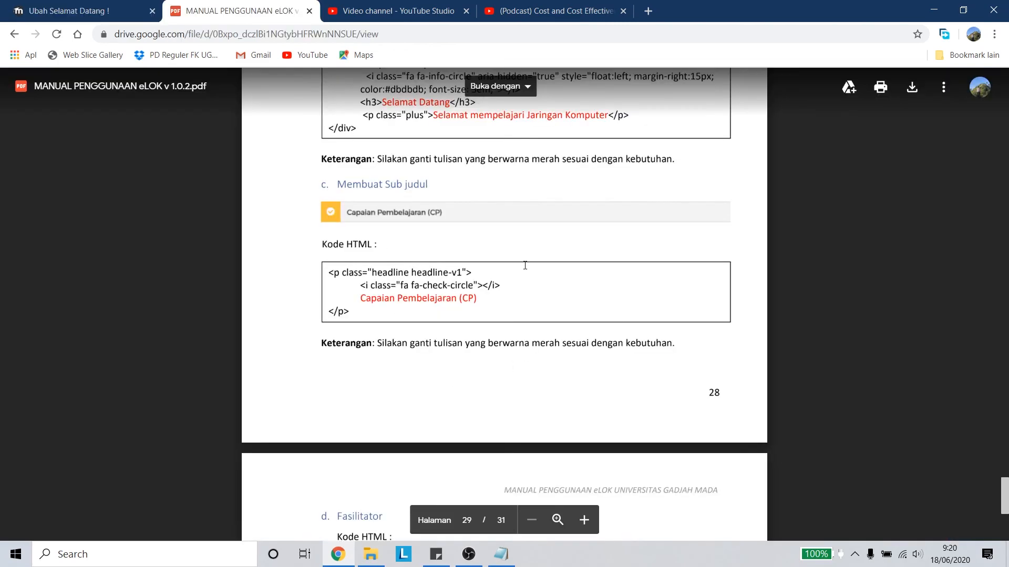
pyautogui.scroll(-6, 531, 264)
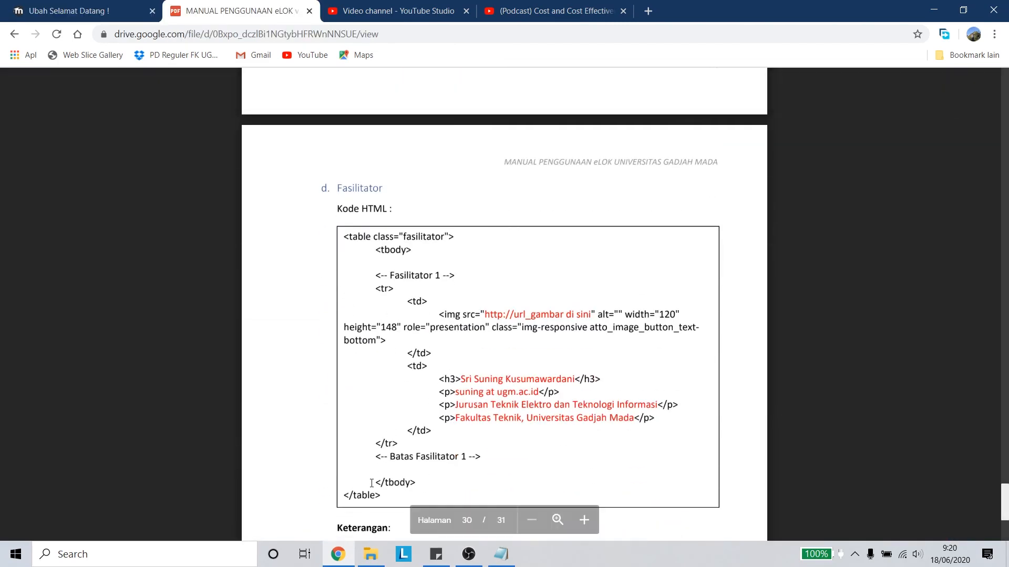
pyautogui.moveTo(343, 237); pyautogui.dragTo(369, 497)
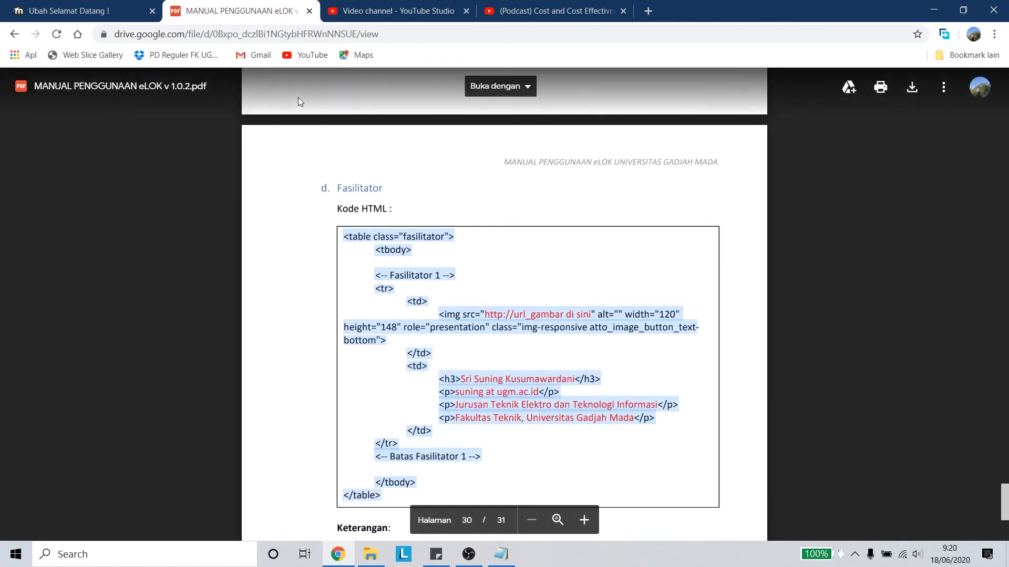
pyautogui.click(84, 6)
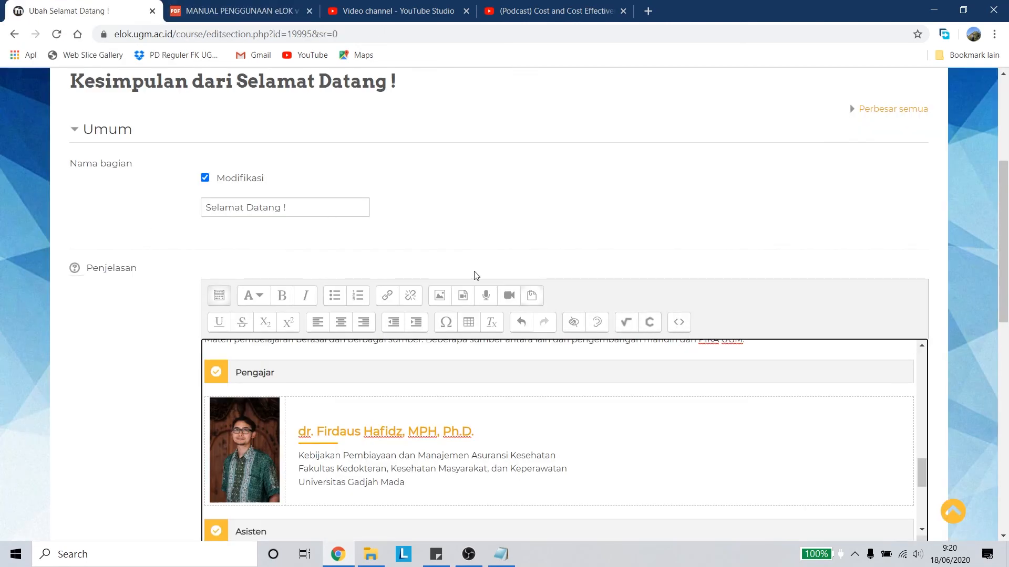
pyautogui.click(241, 7)
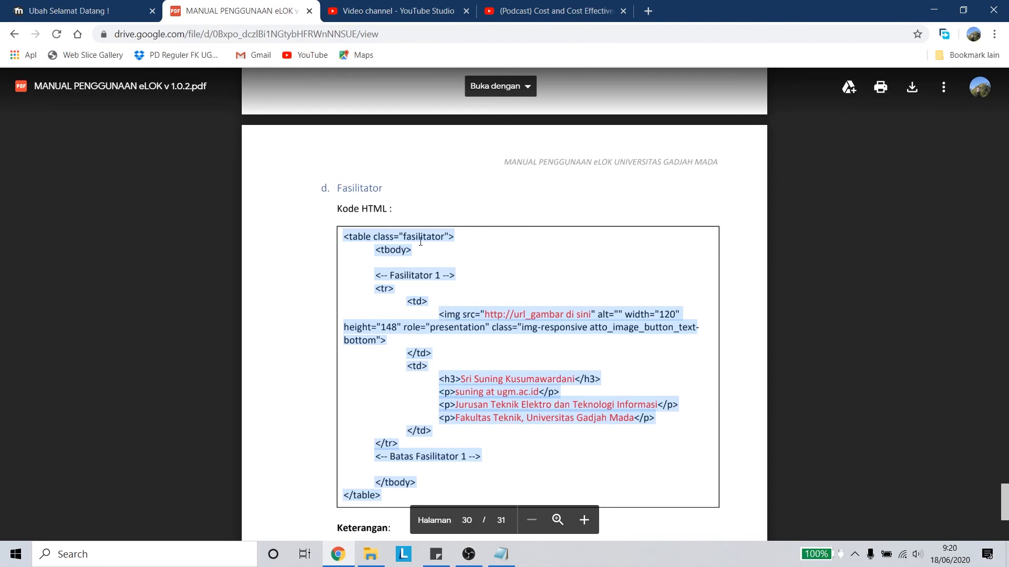
# Back in the course section editor, paste the copied facilitator table code below the "Poin Utama" headline in the description's HTML source.
pyautogui.click(63, 10)
pyautogui.scroll(5, 467, 426)
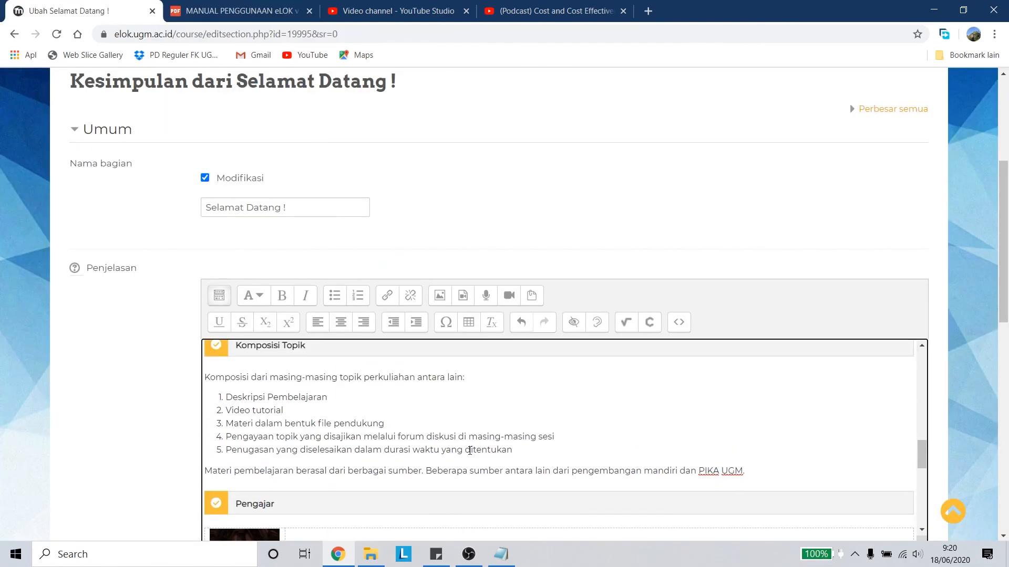
pyautogui.scroll(8, 464, 442)
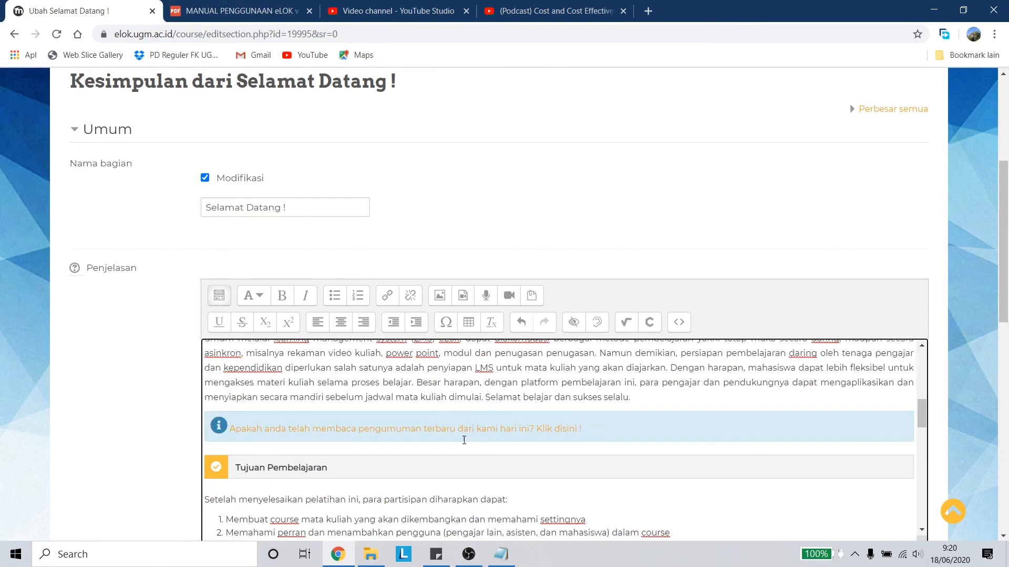
pyautogui.scroll(-1, 315, 511)
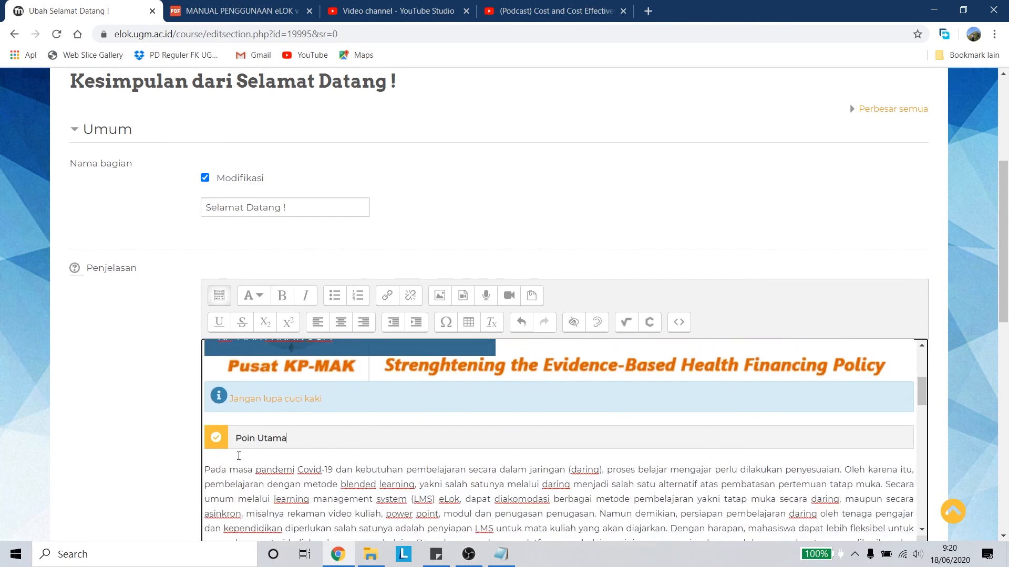
pyautogui.click(678, 322)
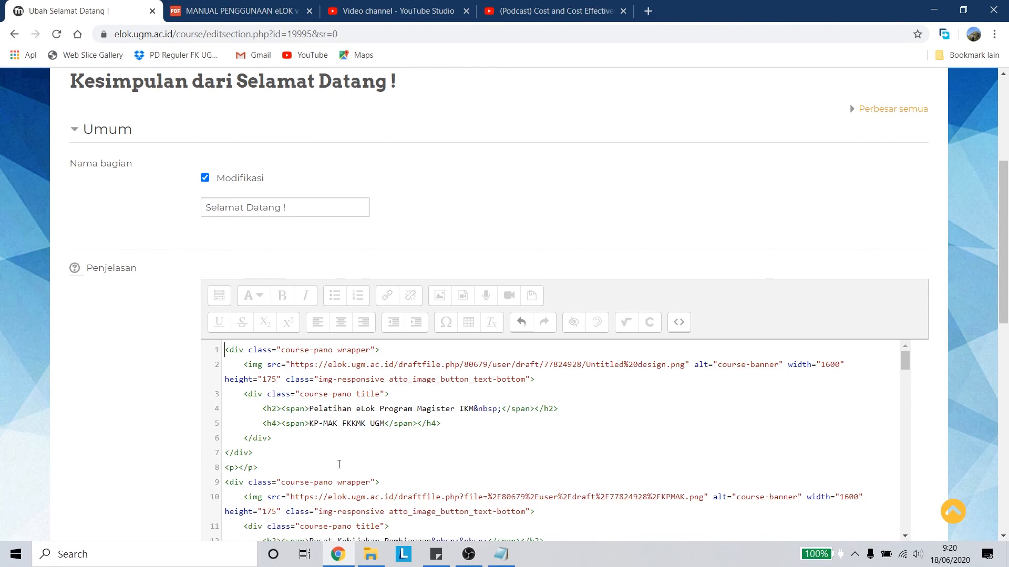
pyautogui.scroll(-1, 439, 432)
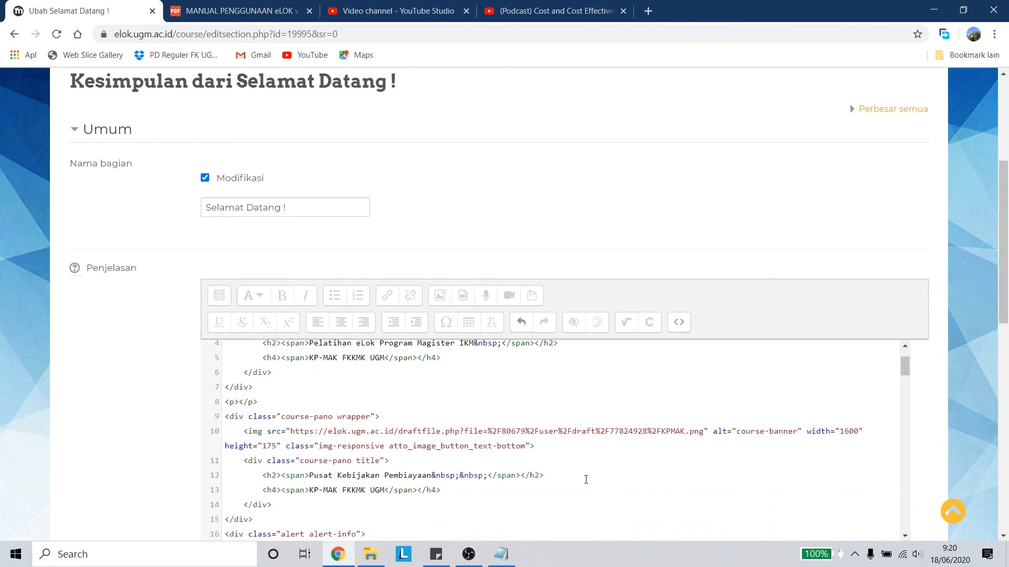
pyautogui.scroll(-1, 583, 479)
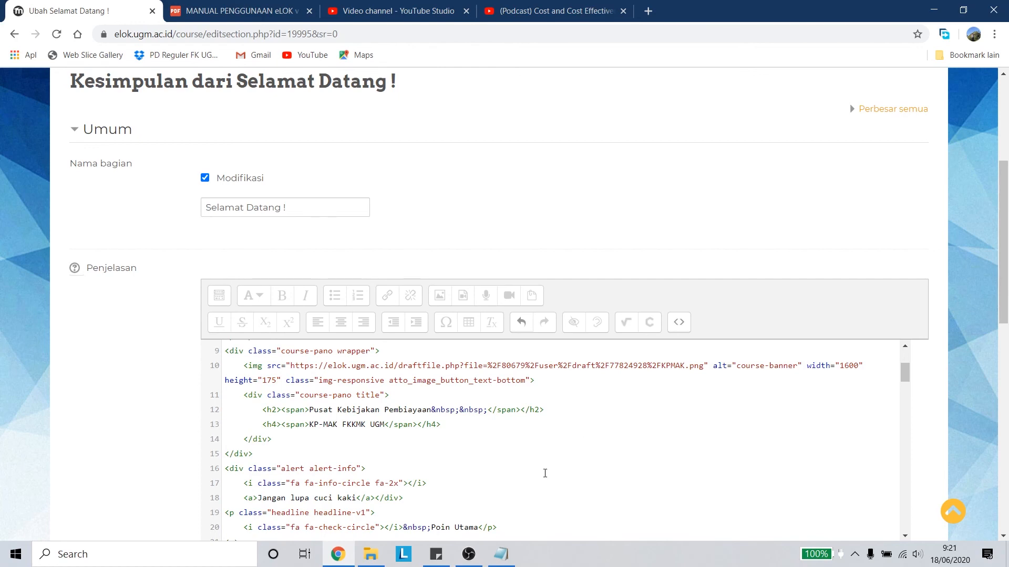
pyautogui.scroll(-3, 545, 474)
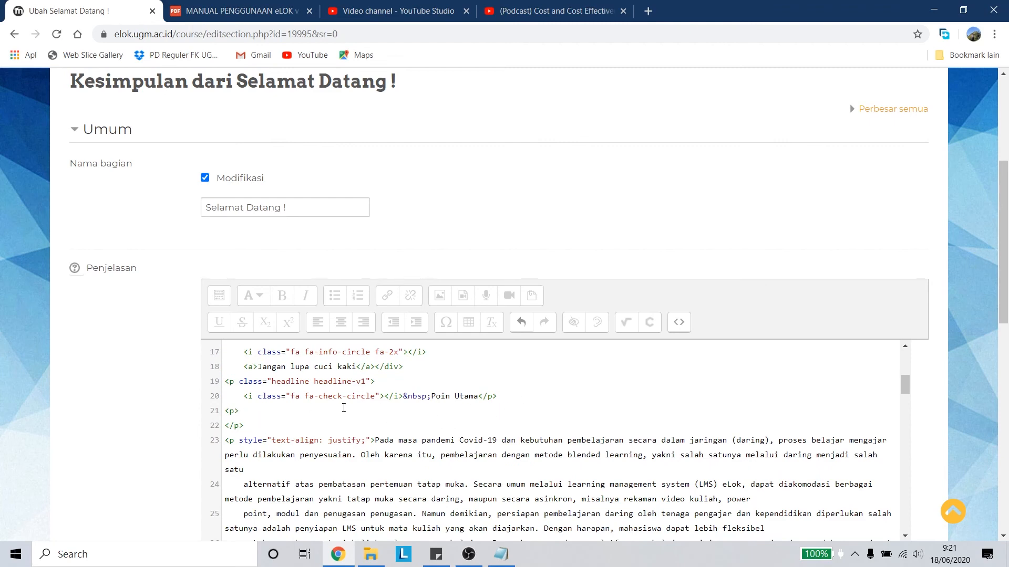
pyautogui.press('Return')
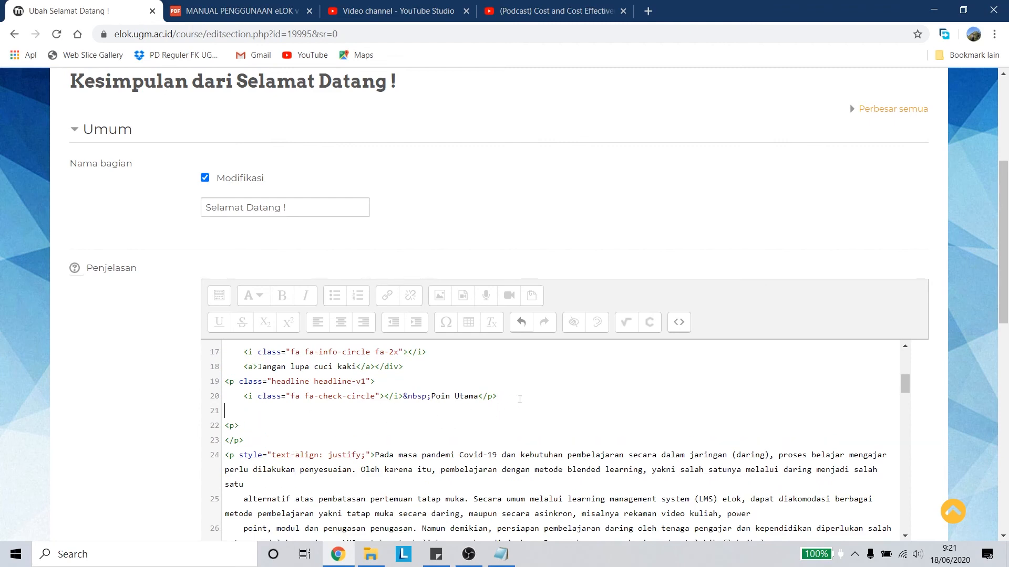
pyautogui.hotkey('ctrl', 'v')
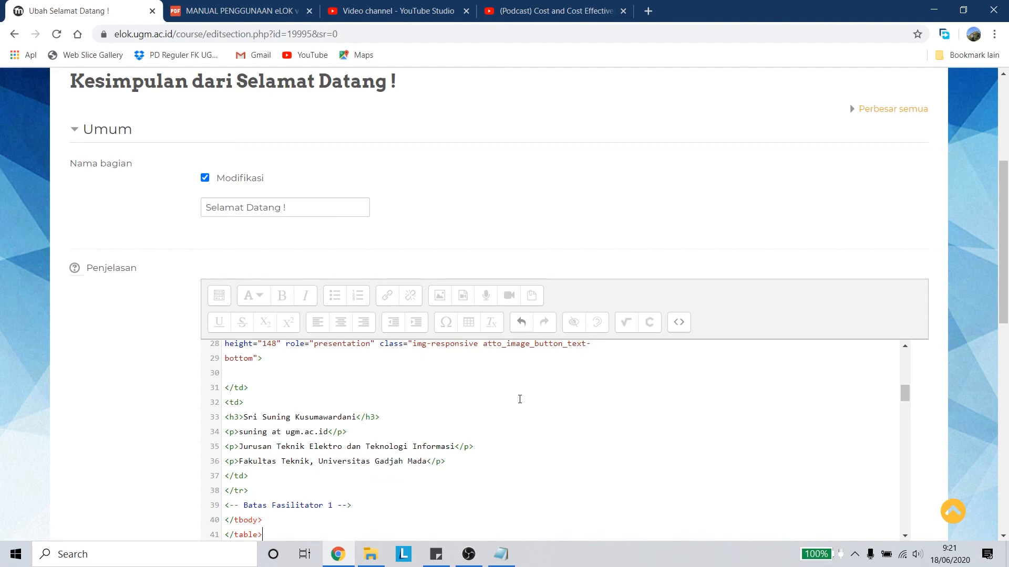
# Remove the blank lines inside and after the image tag of the pasted facilitator code.
pyautogui.scroll(1, 520, 399)
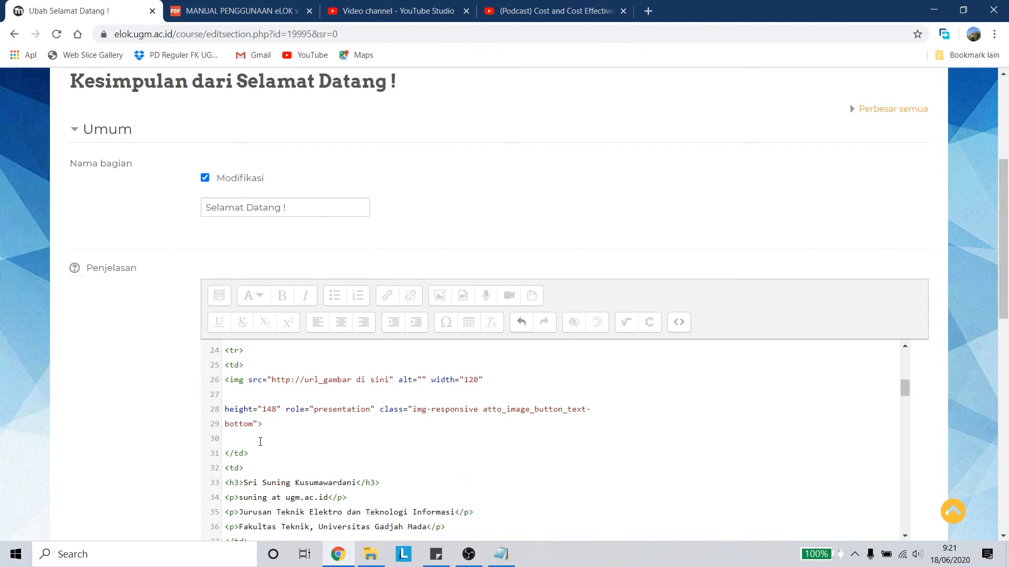
pyautogui.press('BackSpace')
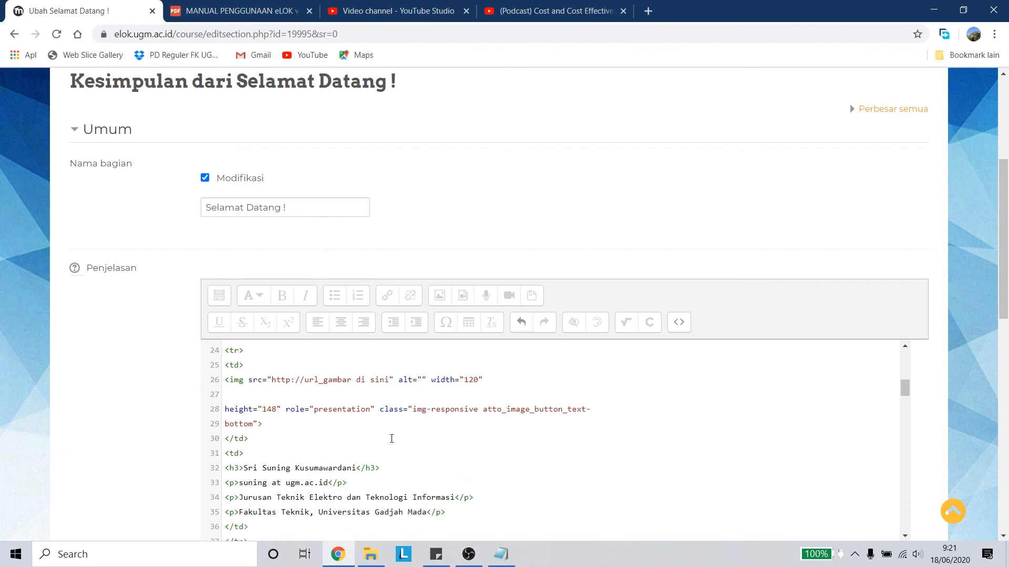
pyautogui.press('BackSpace')
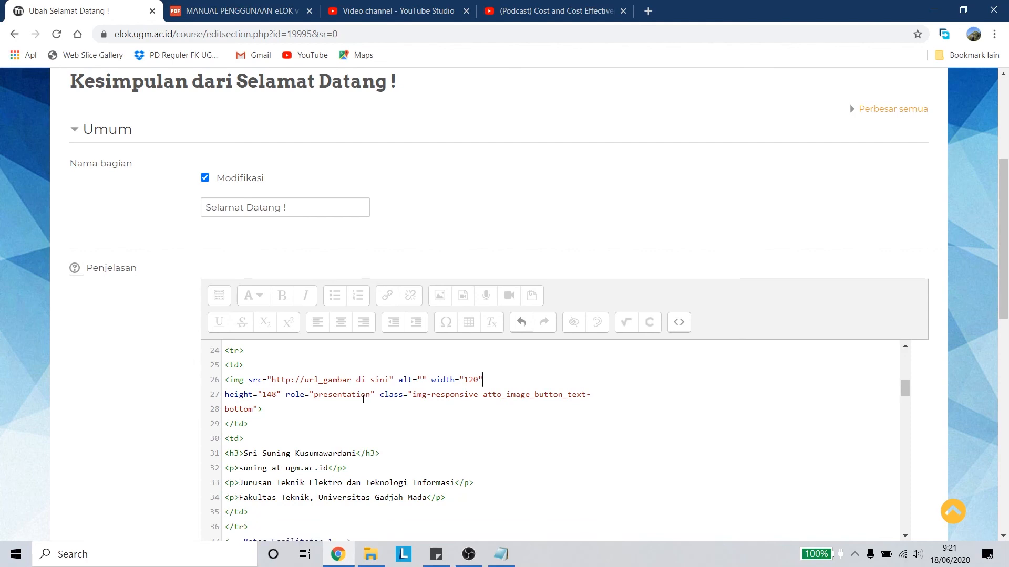
pyautogui.click(272, 380)
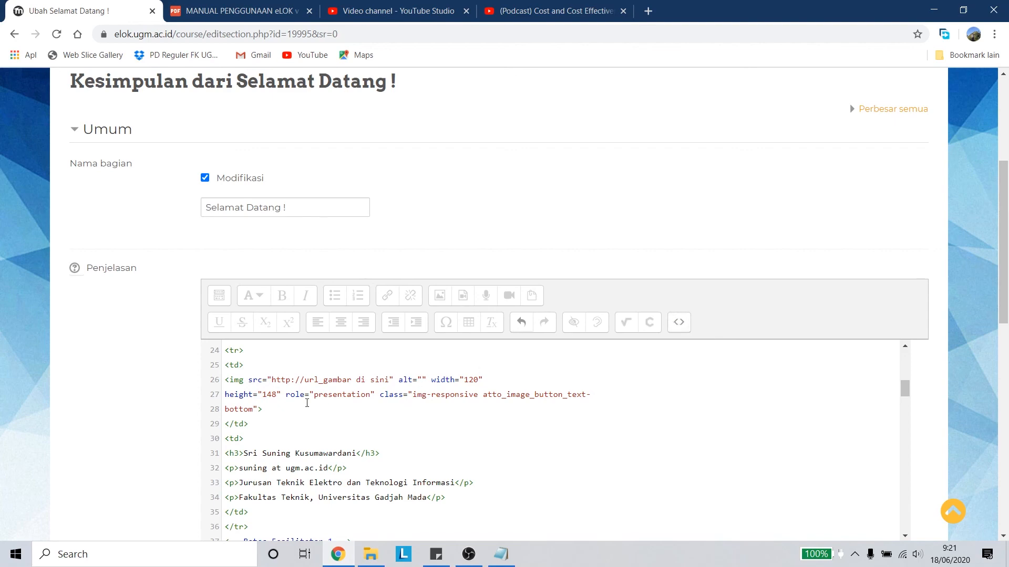
# Delete the stray "<-- Fasilitator 1 --> <-- Batas Fasilitator 1 -->" text above the new profile in the rendered description.
pyautogui.click(678, 322)
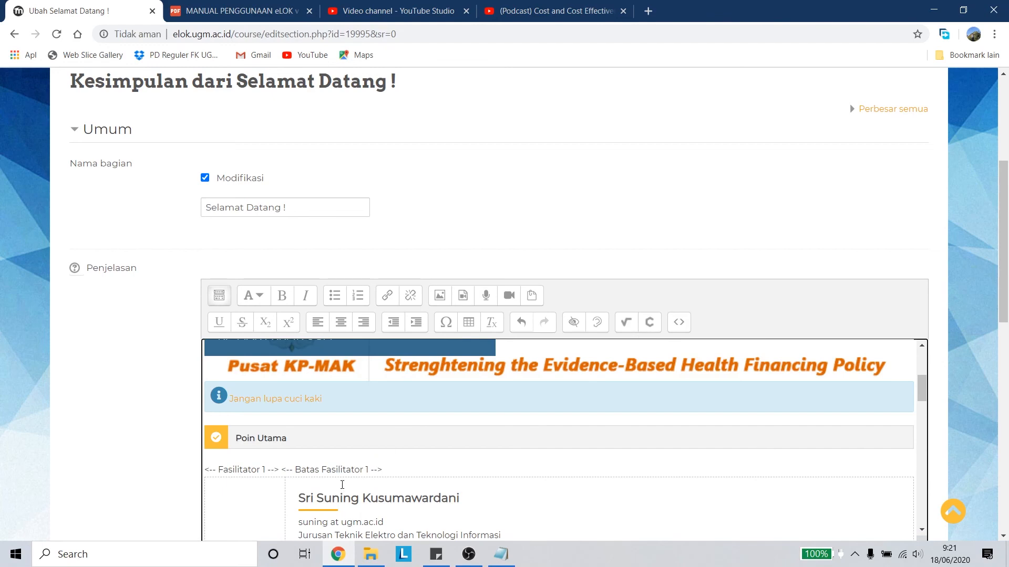
pyautogui.scroll(-2, 342, 485)
pyautogui.scroll(1, 247, 468)
pyautogui.moveTo(391, 401); pyautogui.dragTo(198, 408)
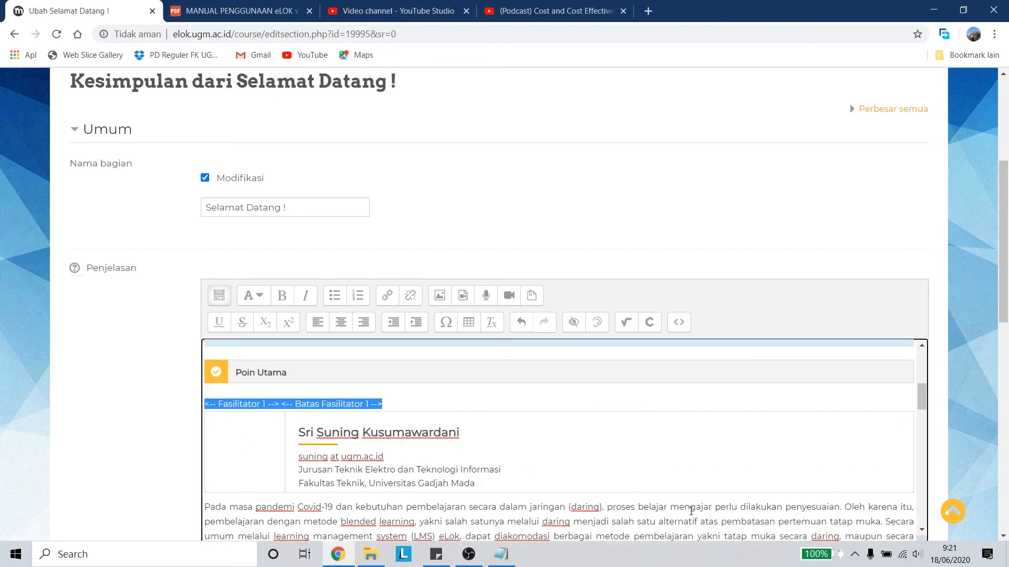
pyautogui.press('Delete')
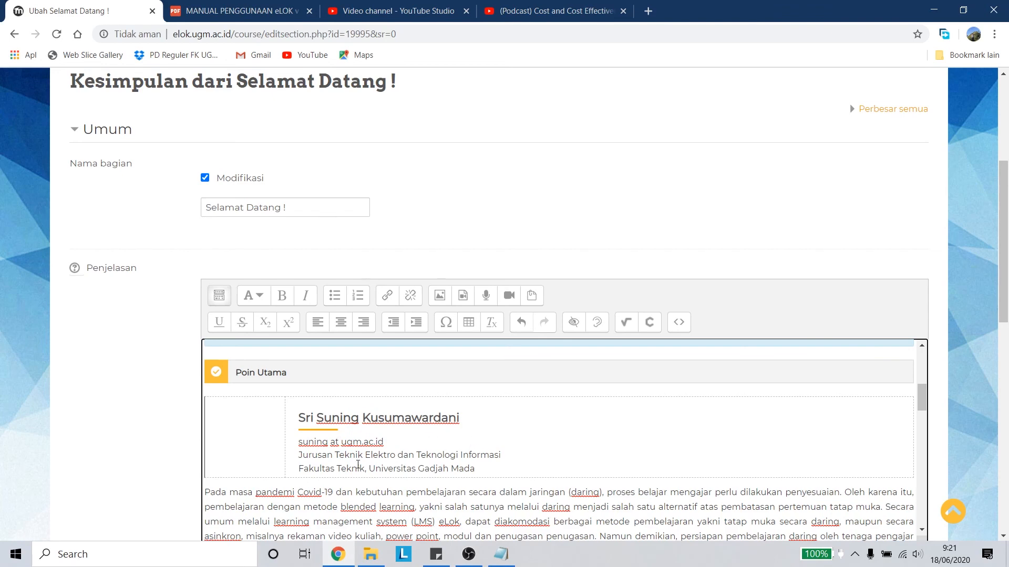
# Examine the empty photo cell of the new facilitator profile and its image URL placeholder in the HTML source.
pyautogui.click(321, 447)
pyautogui.click(248, 436)
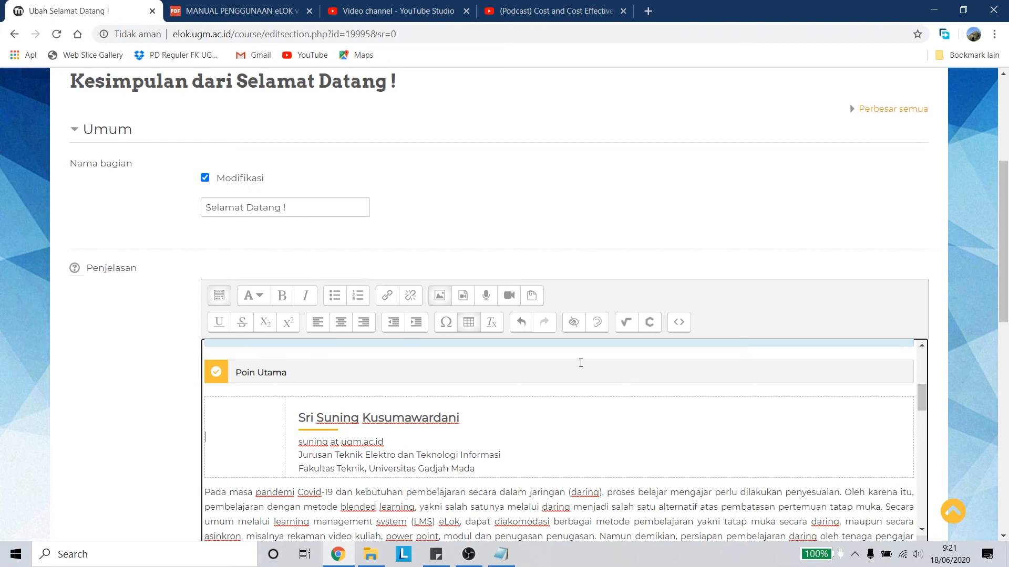
pyautogui.click(680, 322)
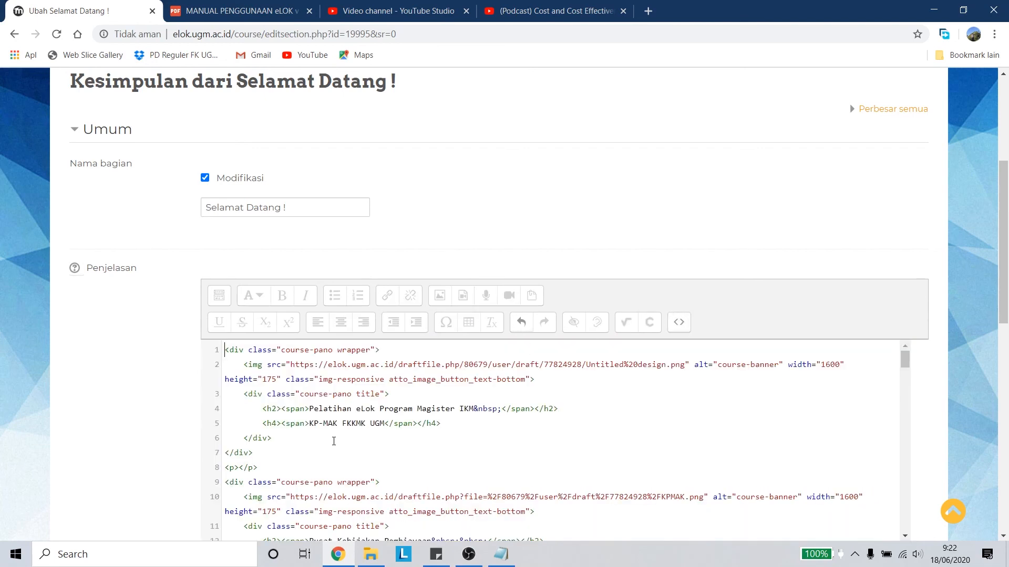
pyautogui.scroll(-3, 367, 415)
pyautogui.scroll(-3, 395, 398)
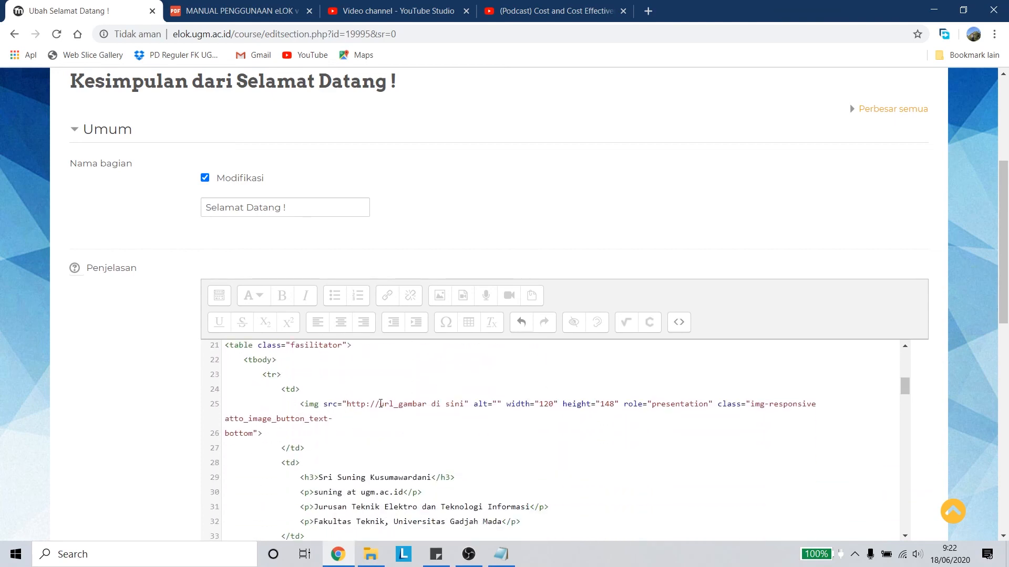
pyautogui.moveTo(348, 404); pyautogui.dragTo(467, 404)
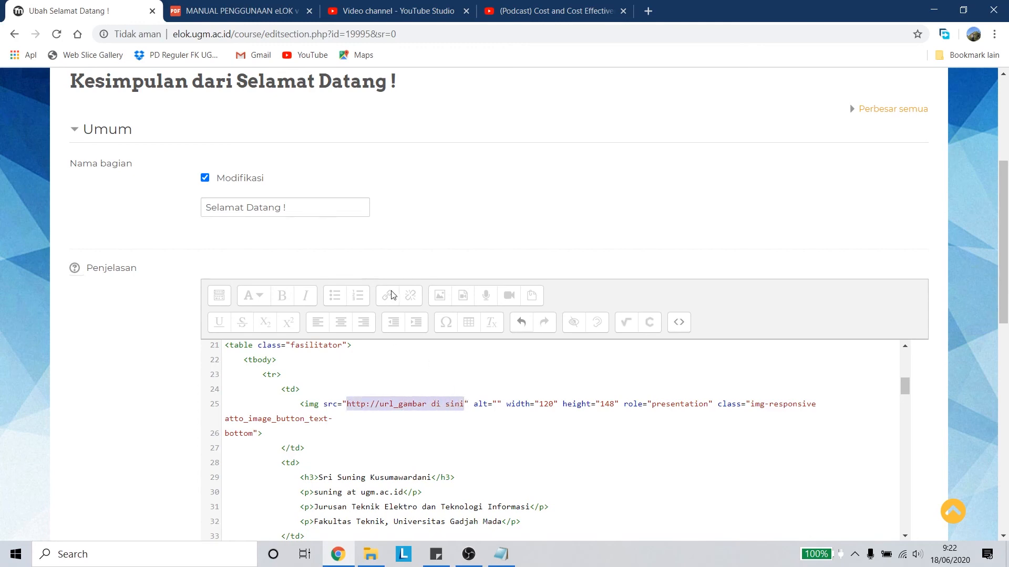
pyautogui.click(609, 357)
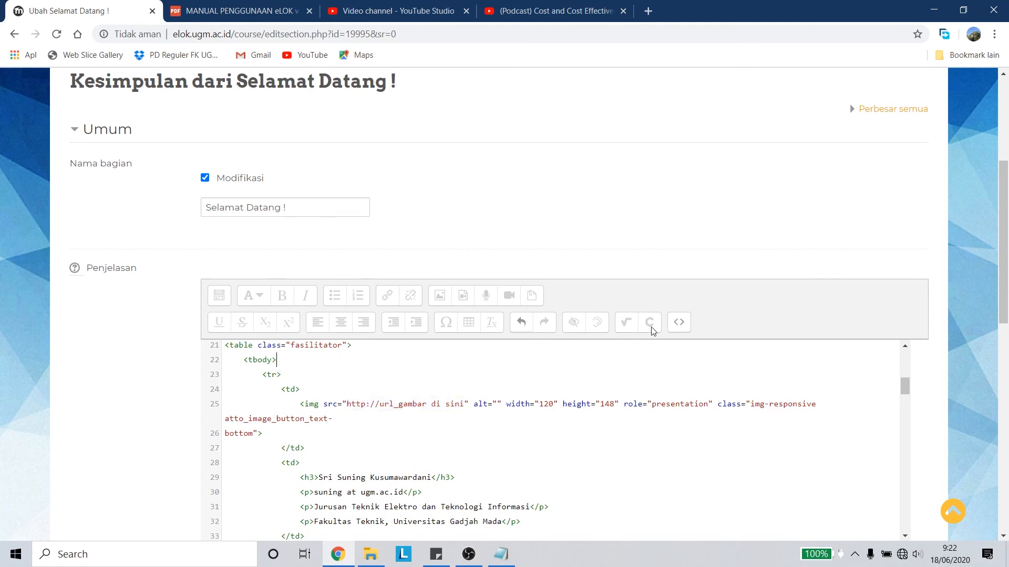
# Return to the rendered description and upload Quiz.png as an image for it, saved as "Quiz".
pyautogui.click(677, 322)
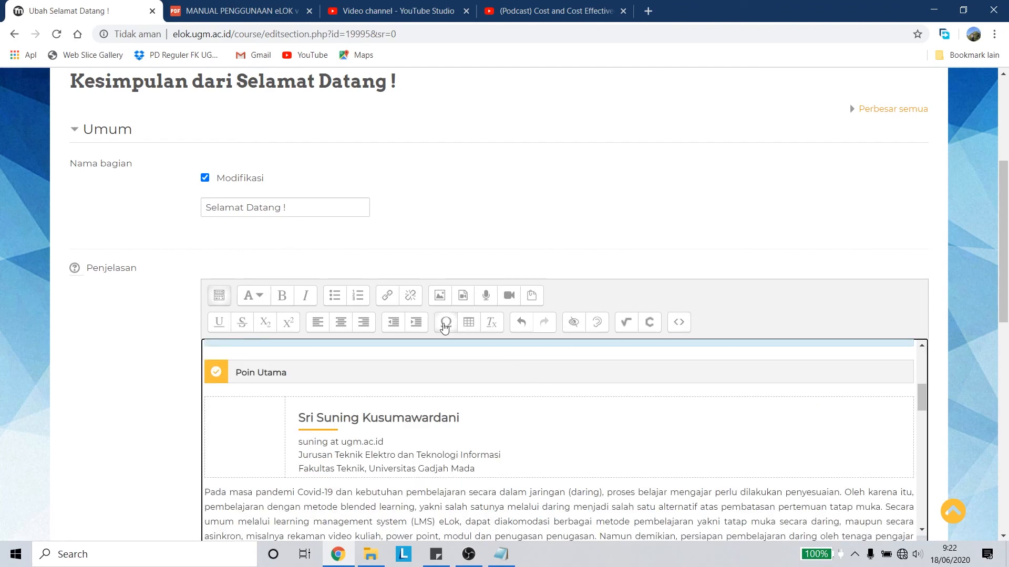
pyautogui.click(440, 295)
pyautogui.click(445, 221)
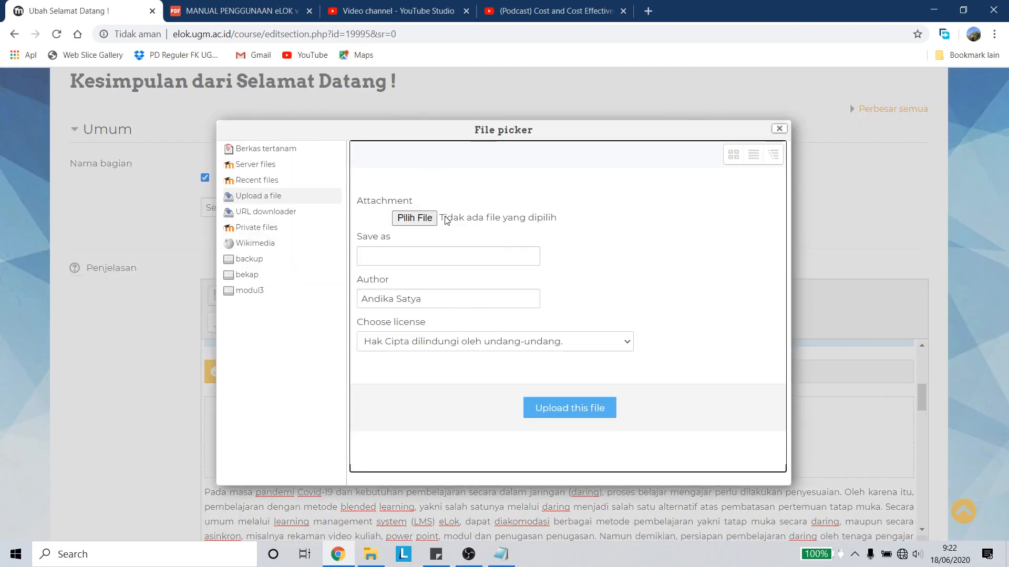
pyautogui.click(407, 219)
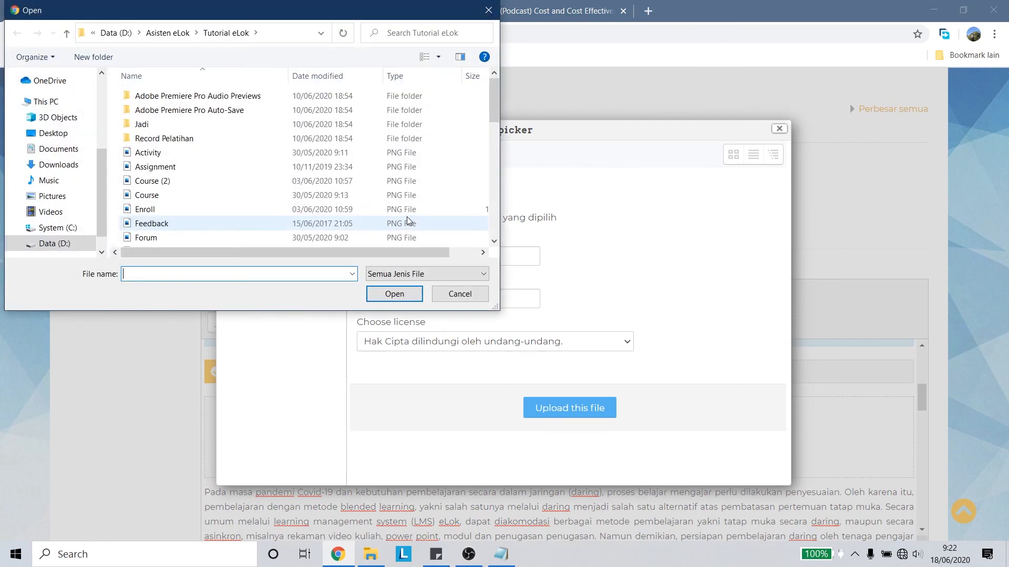
pyautogui.scroll(-3, 205, 136)
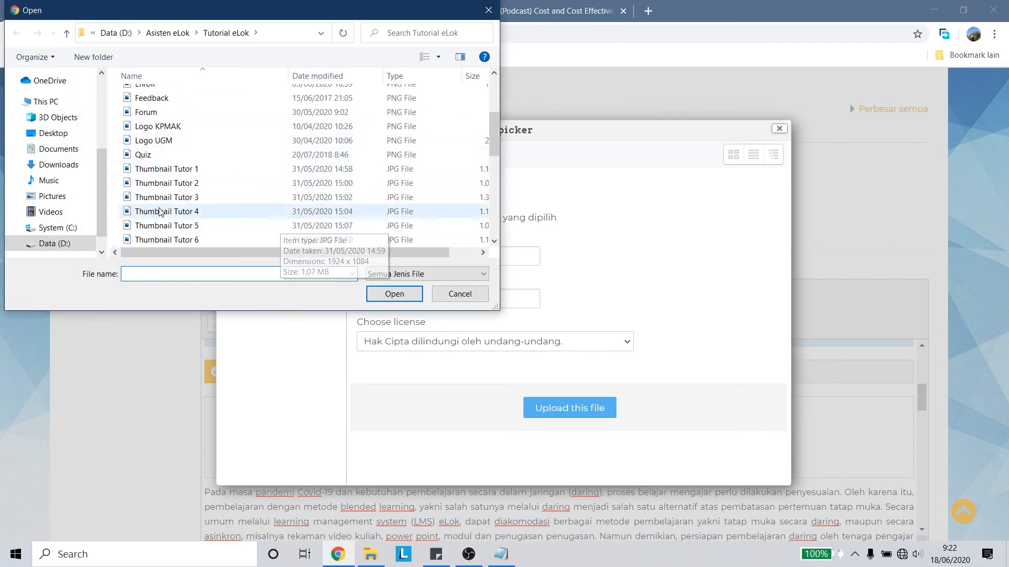
pyautogui.scroll(1, 273, 221)
pyautogui.click(170, 192)
pyautogui.click(398, 296)
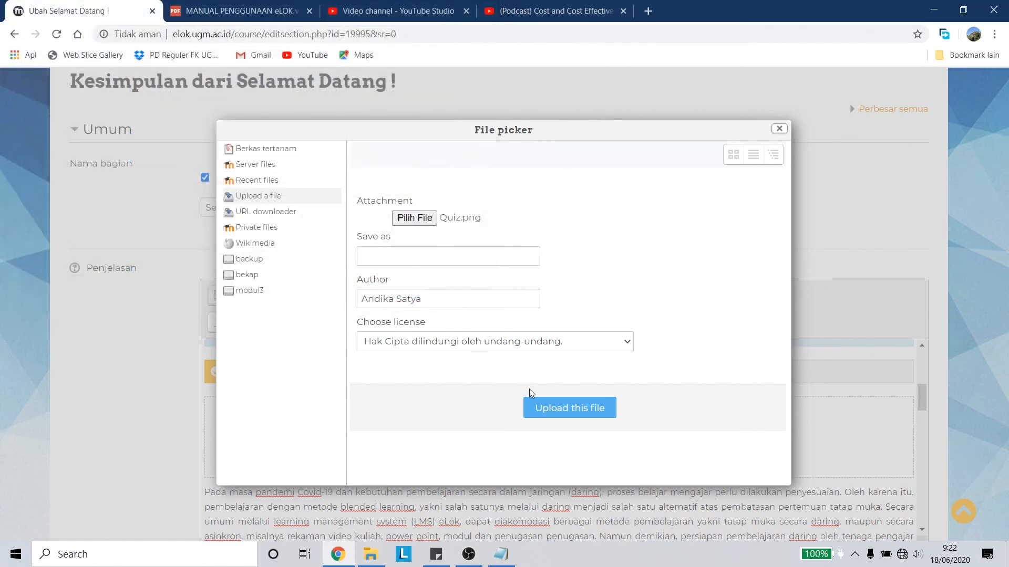
pyautogui.click(397, 253)
pyautogui.write('Quiz')
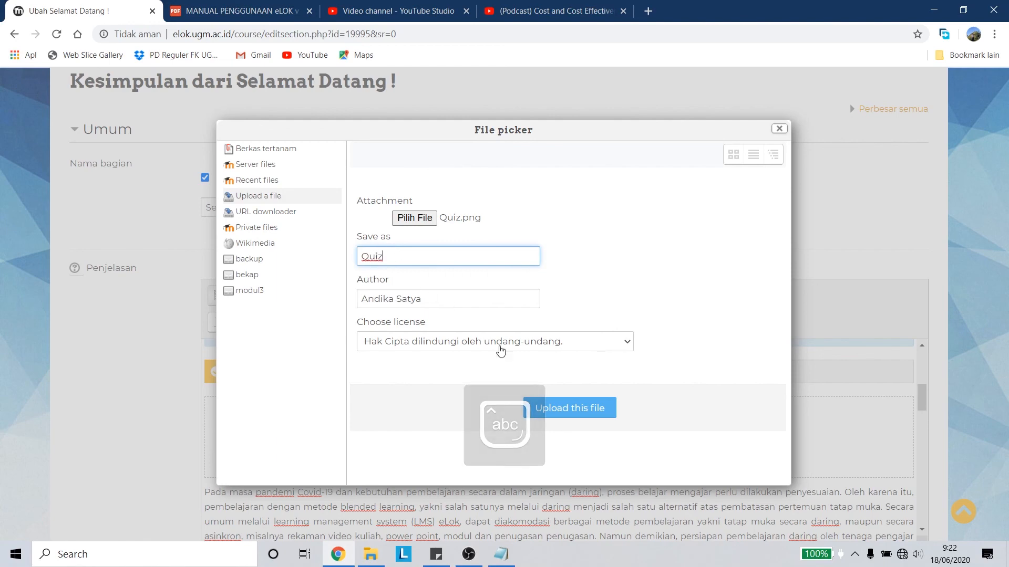
pyautogui.click(569, 408)
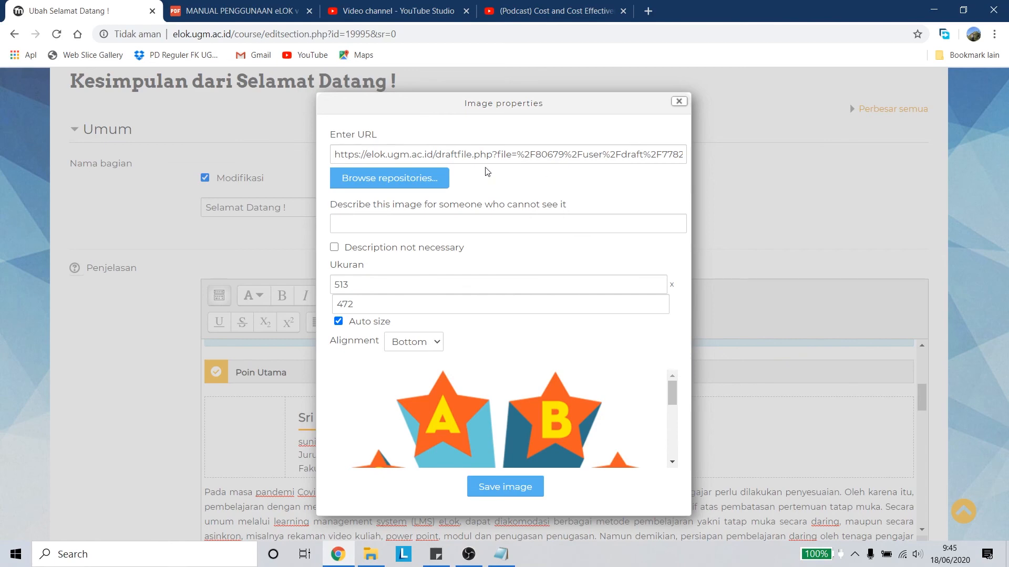
# Copy the uploaded Quiz.png image's URL, replace the stored address in Notepad with it, and close the image properties without saving the image.
pyautogui.moveTo(335, 151); pyautogui.dragTo(734, 152)
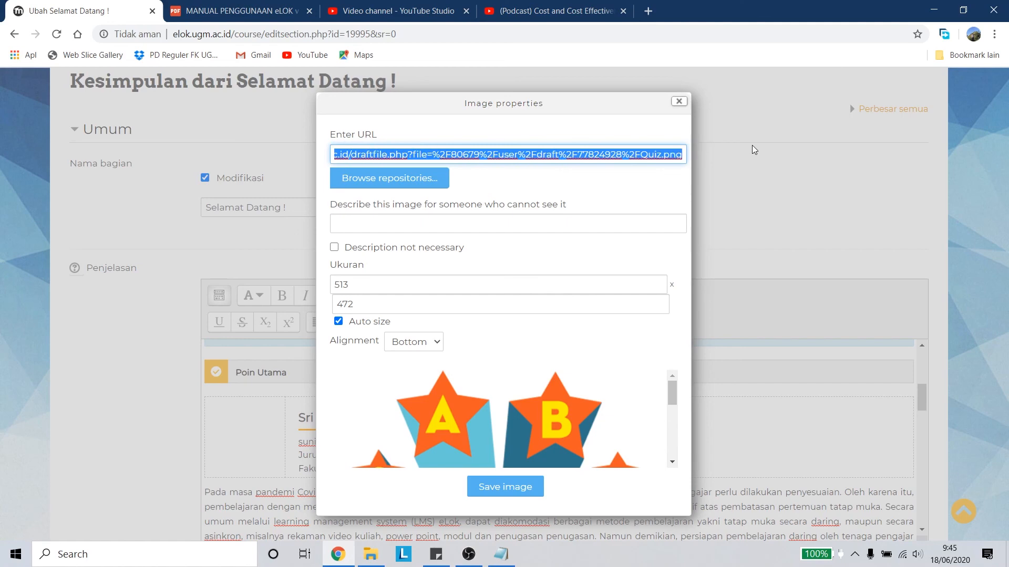
pyautogui.click(404, 347)
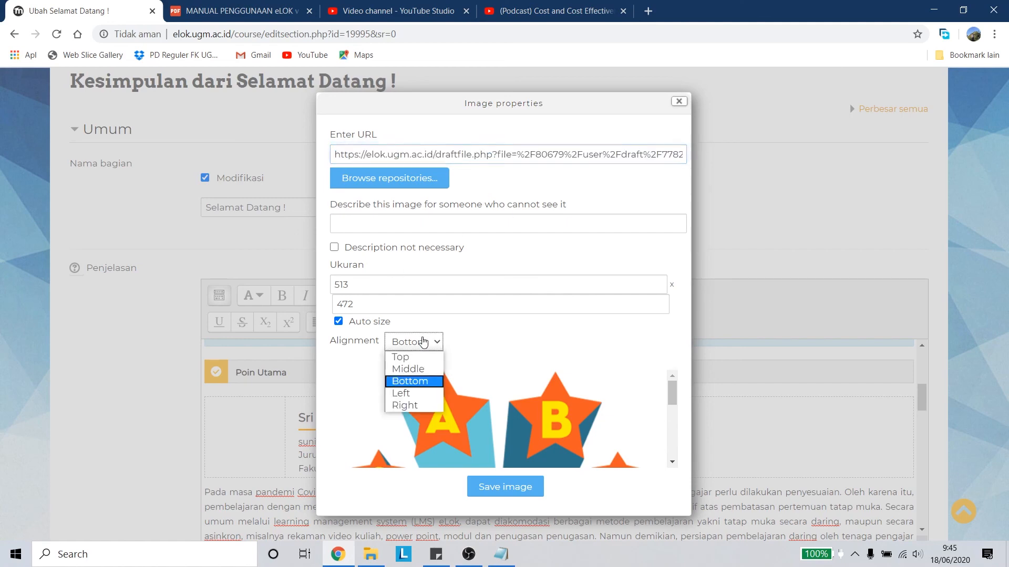
pyautogui.click(501, 555)
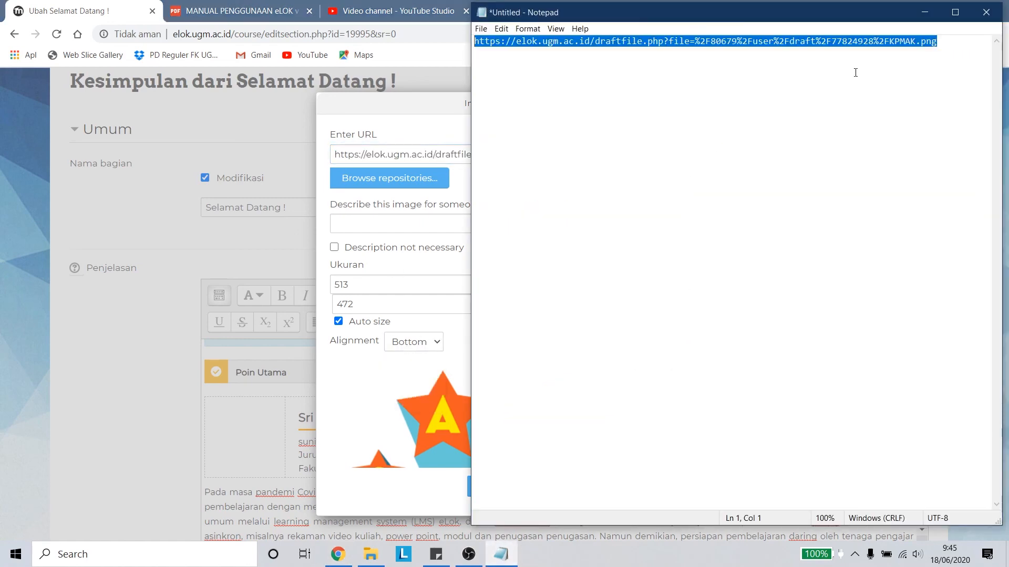
pyautogui.hotkey('ctrl', 'v')
pyautogui.click(925, 12)
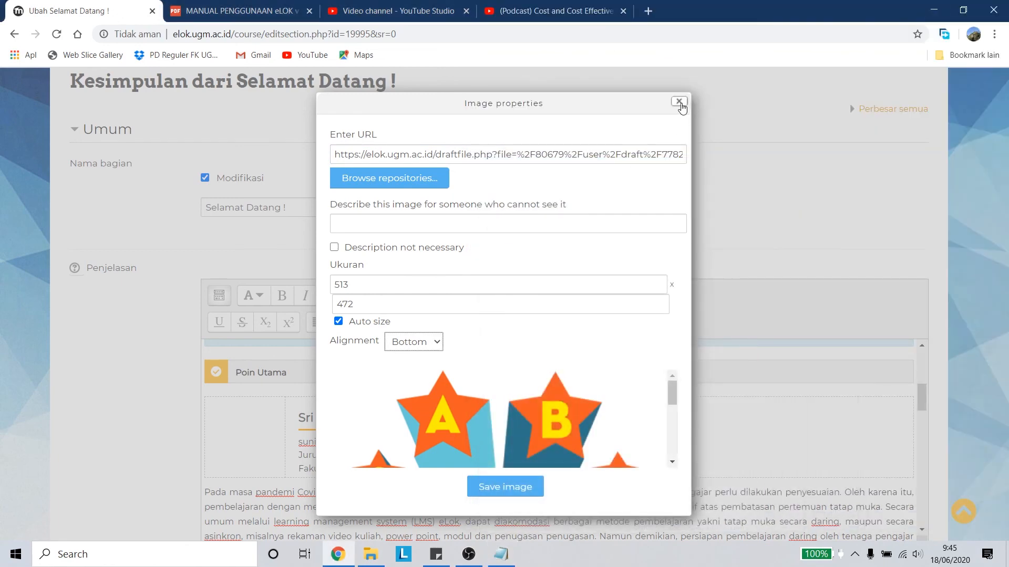
pyautogui.click(680, 102)
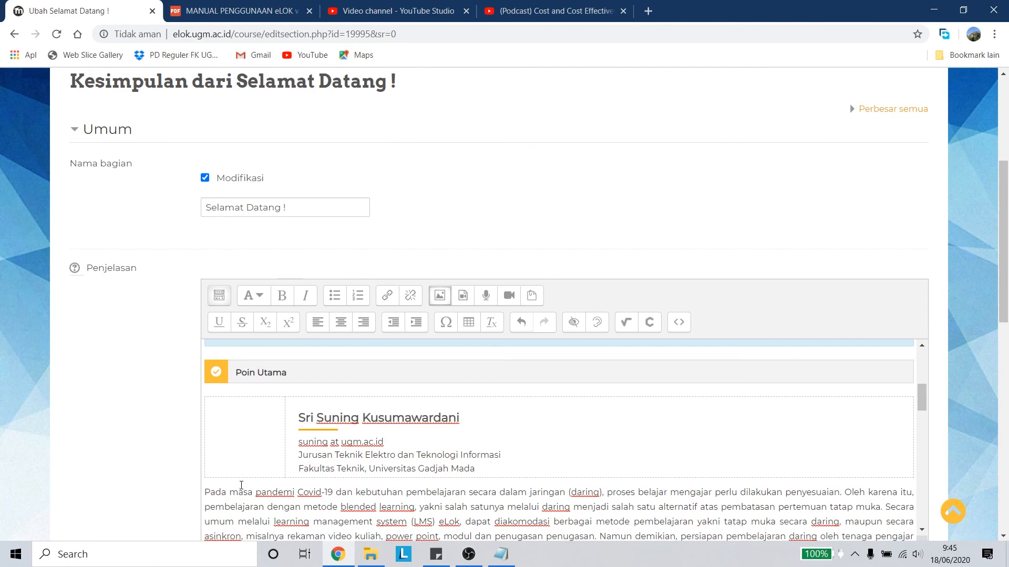
pyautogui.click(674, 323)
pyautogui.scroll(-1, 393, 443)
pyautogui.scroll(-3, 393, 443)
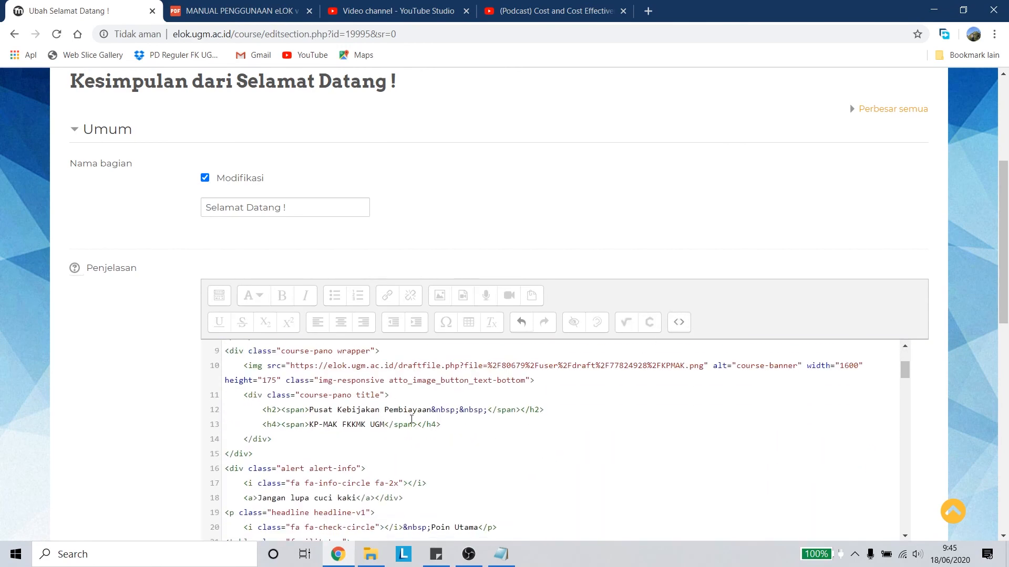
pyautogui.scroll(-2, 414, 414)
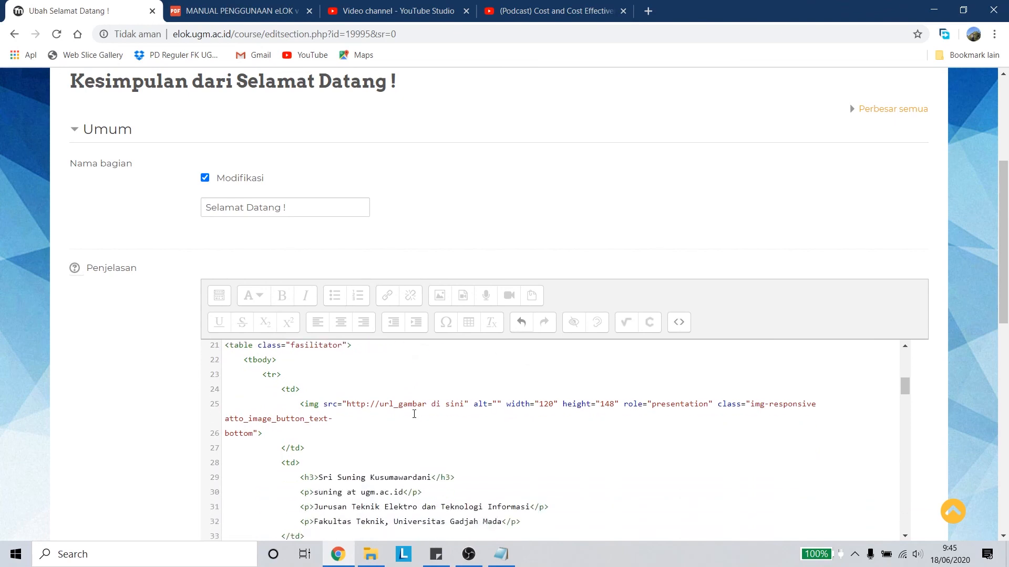
pyautogui.scroll(-2, 414, 414)
pyautogui.scroll(2, 372, 412)
pyautogui.moveTo(345, 405); pyautogui.dragTo(465, 402)
pyautogui.hotkey('alt', 'Tab')
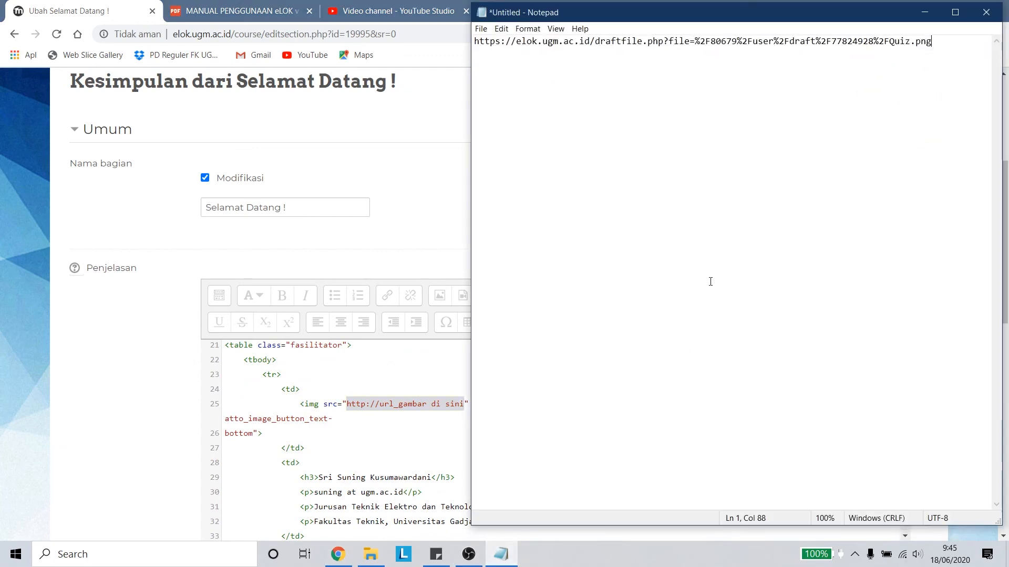
pyautogui.moveTo(945, 43); pyautogui.dragTo(474, 41)
pyautogui.hotkey('ctrl', 'c')
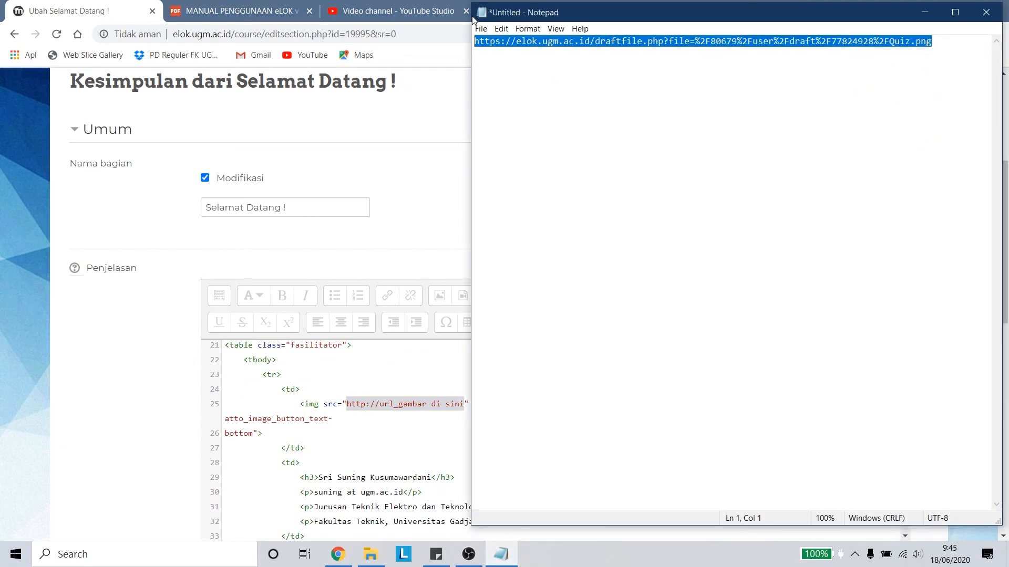
pyautogui.moveTo(345, 404); pyautogui.dragTo(466, 400)
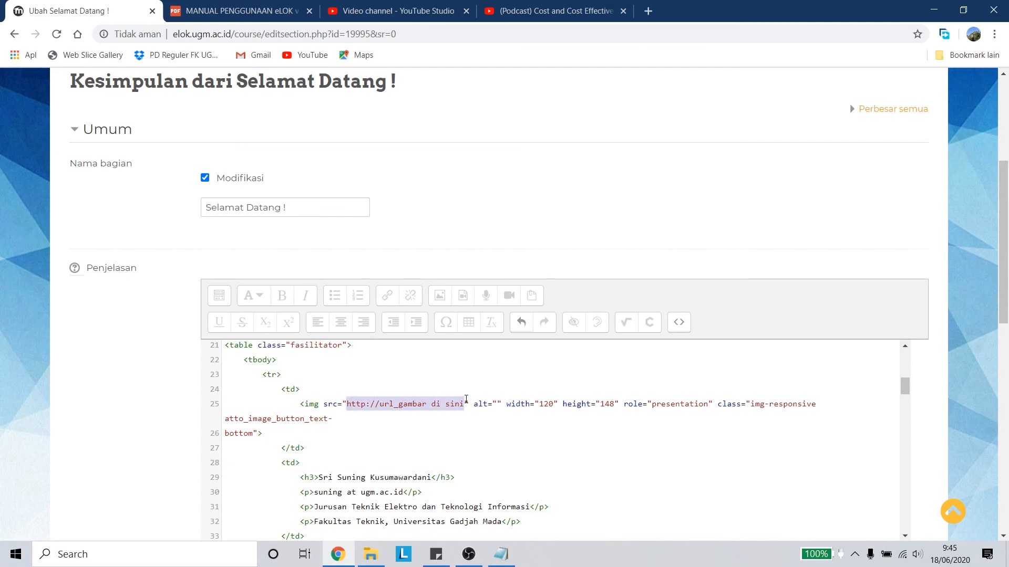
pyautogui.hotkey('ctrl', 'v')
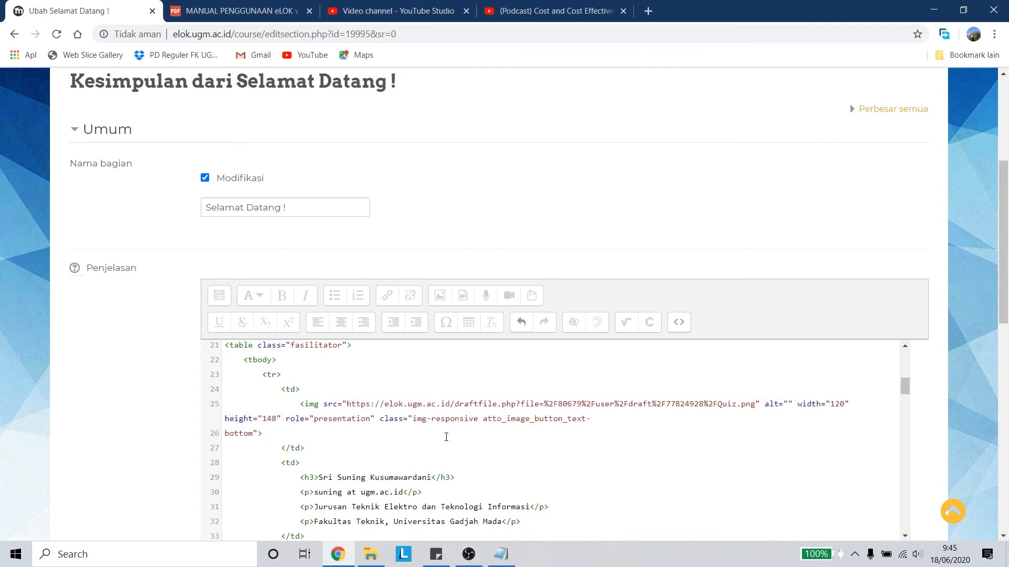
pyautogui.click(682, 328)
pyautogui.scroll(-6, 439, 467)
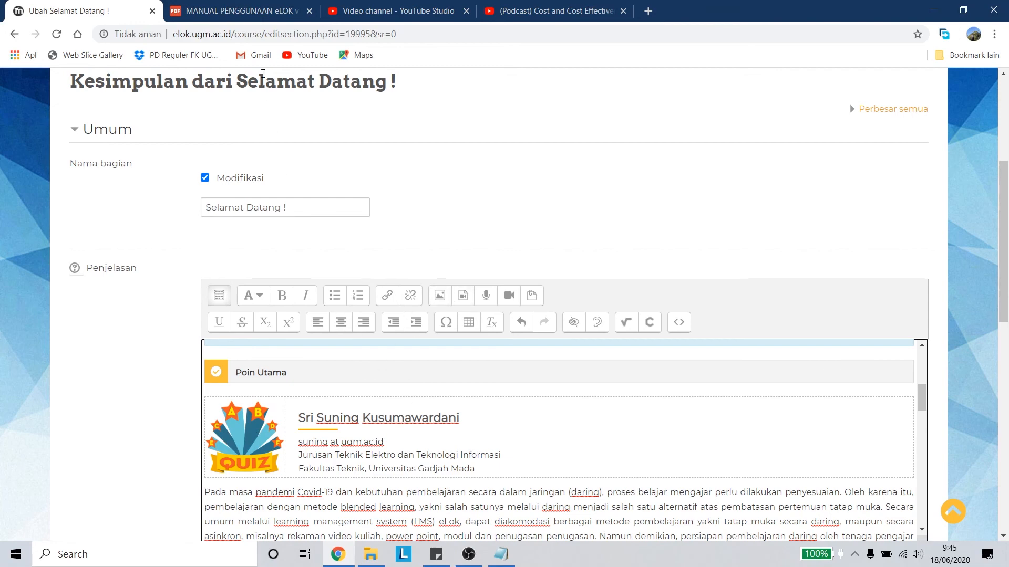
# Review the "Kode HTML lainnya" table in the eLOK manual PDF and return to the section editing page.
pyautogui.click(236, 11)
pyautogui.scroll(-5, 487, 357)
pyautogui.scroll(-3, 487, 357)
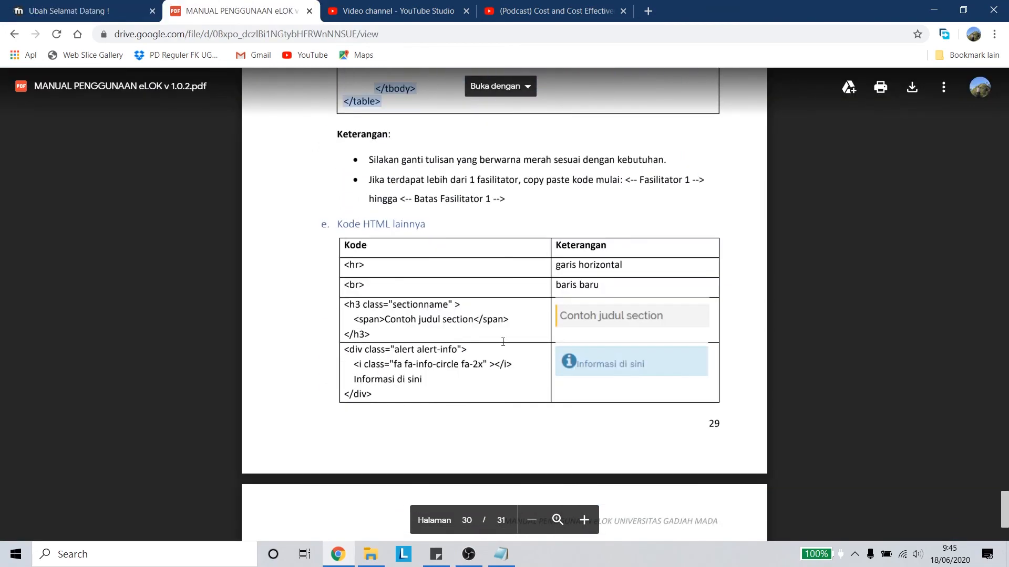
pyautogui.click(117, 6)
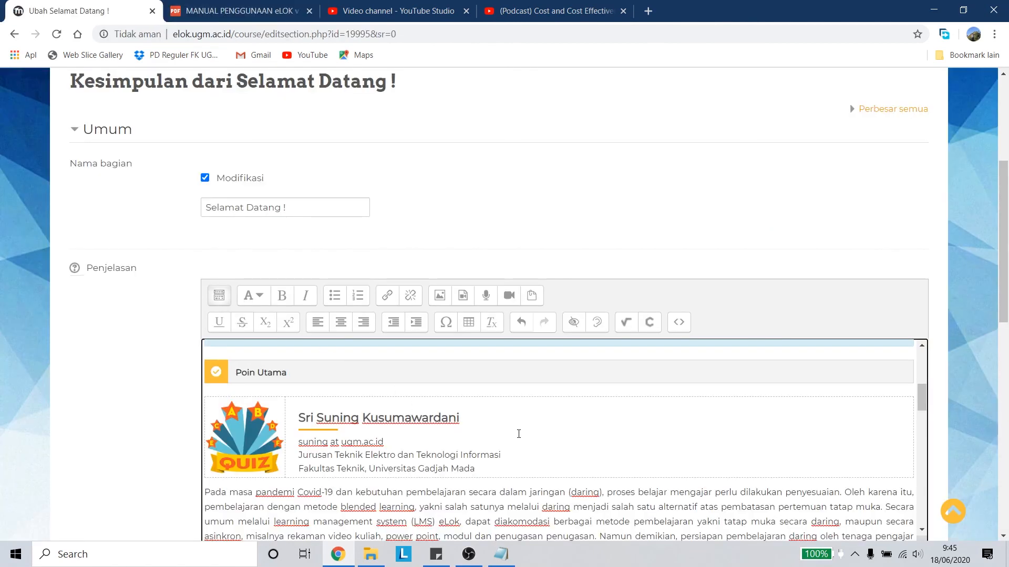